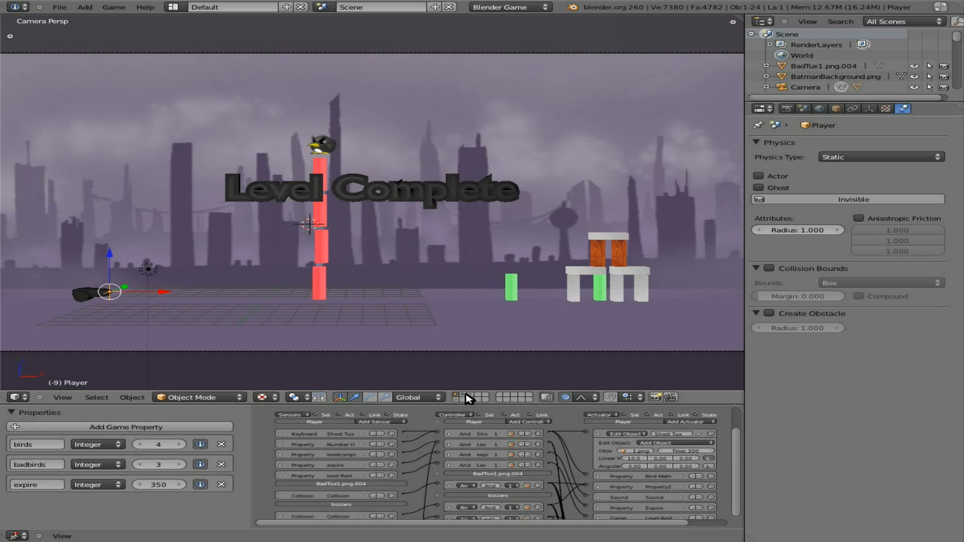
# Step: Select the Tux1.png penguin on the second layer and try toggling its X translation lock off and back on
pyautogui.click(467, 398)
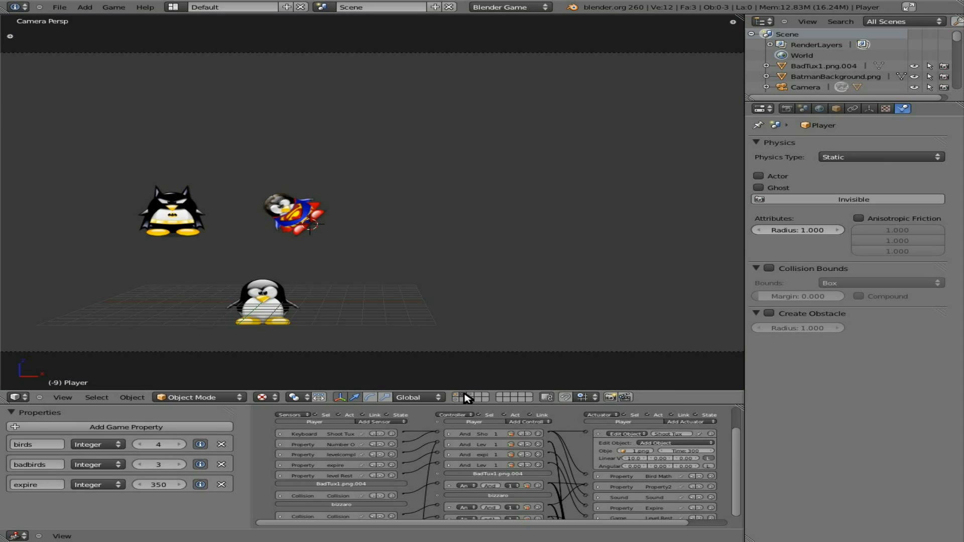
pyautogui.rightClick(266, 296)
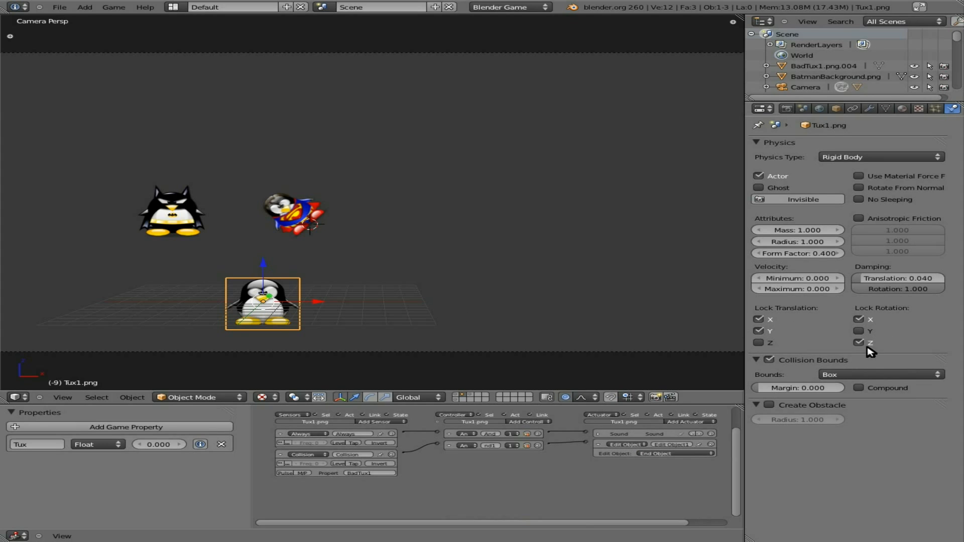
pyautogui.click(758, 320)
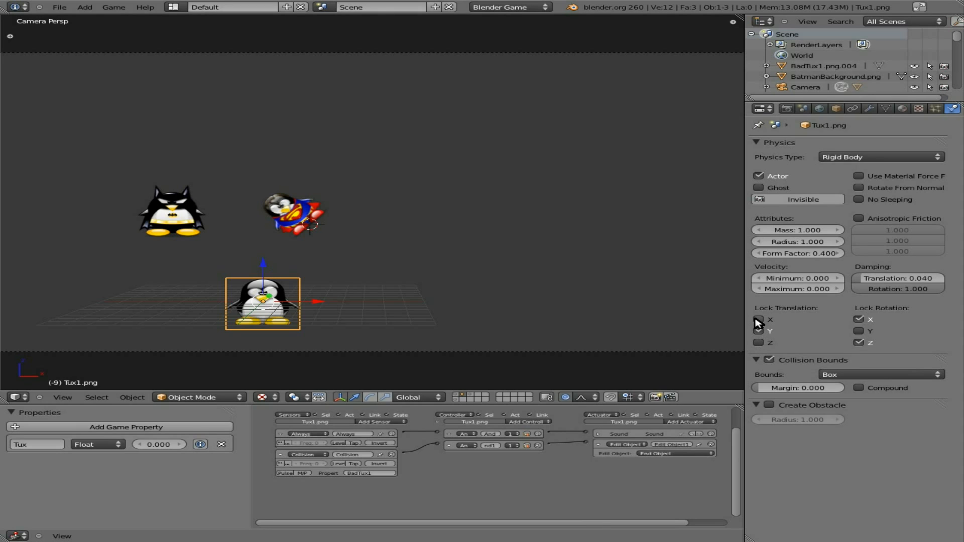
pyautogui.click(758, 320)
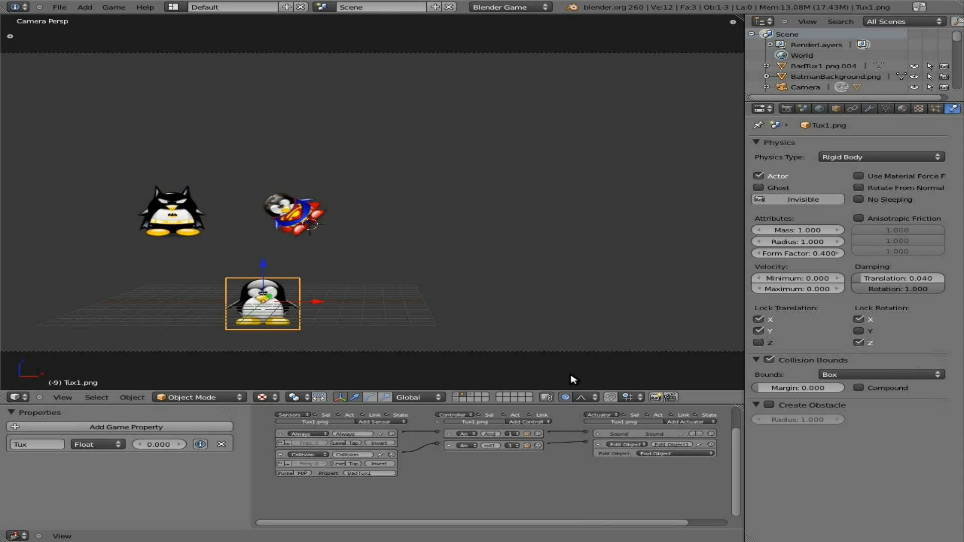
# Step: Return to the first layer and test-run the game with the penguin's X translation locked
pyautogui.click(457, 397)
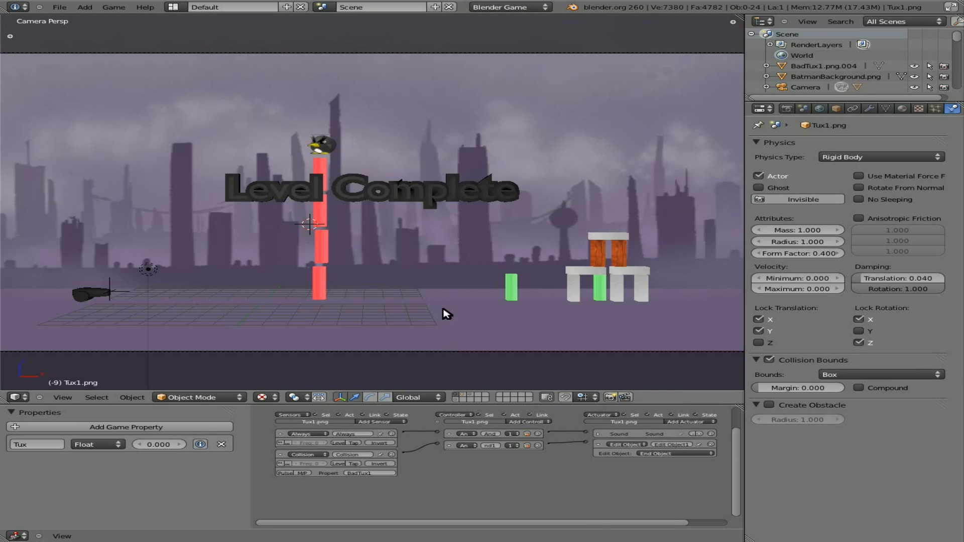
pyautogui.press('p')
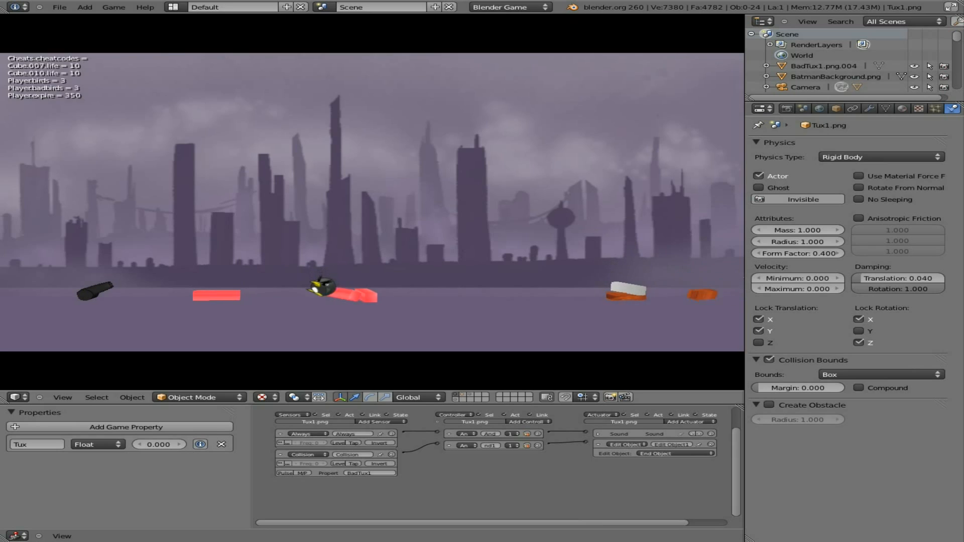
pyautogui.press('Escape')
# Step: Unlock X translation for Tux1.png and test-run the game, firing four penguins at the red tower
pyautogui.click(758, 319)
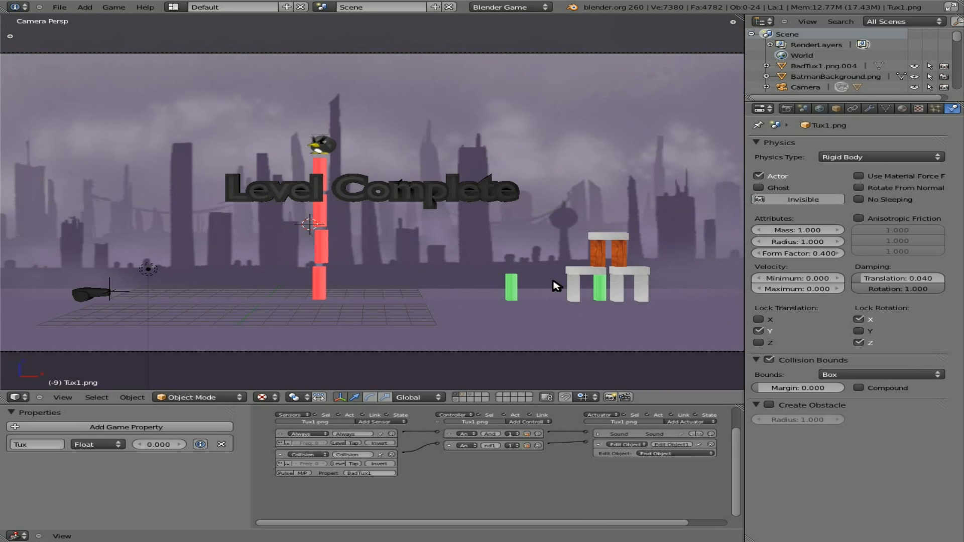
pyautogui.press('p')
pyautogui.press('space')
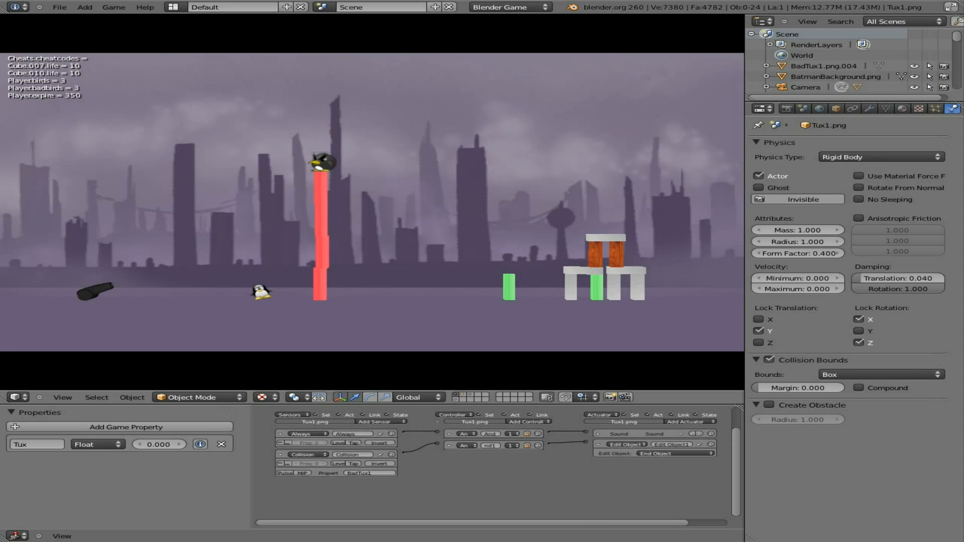
pyautogui.press('space')
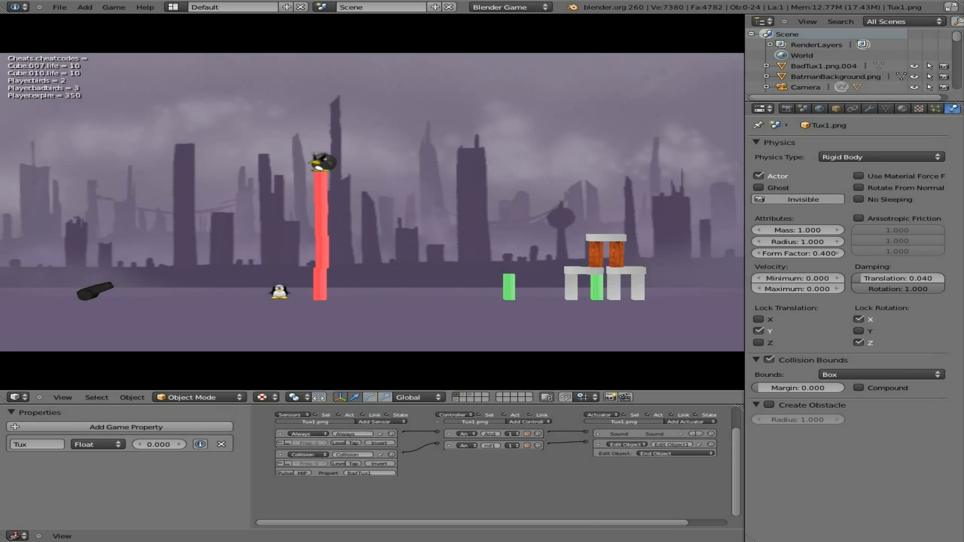
pyautogui.press('space')
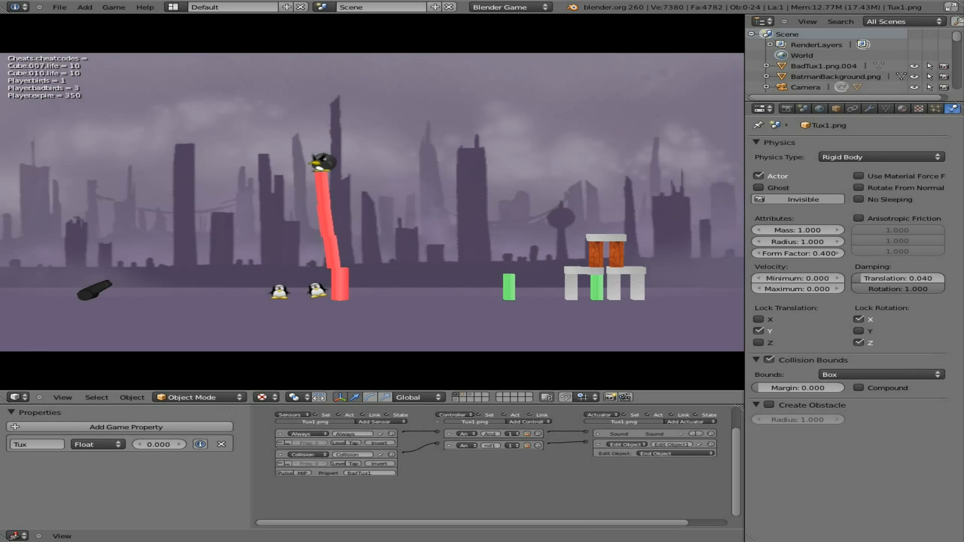
pyautogui.press('space')
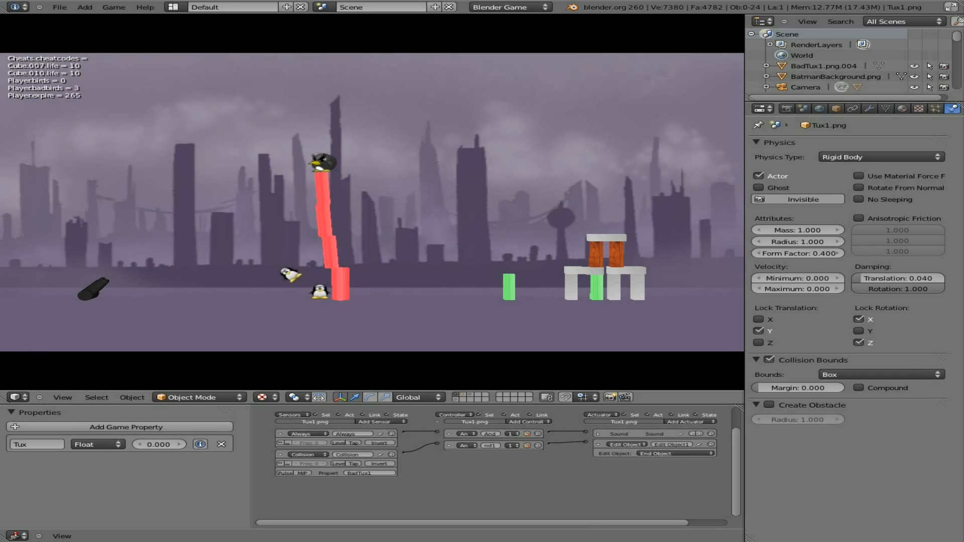
pyautogui.press('Escape')
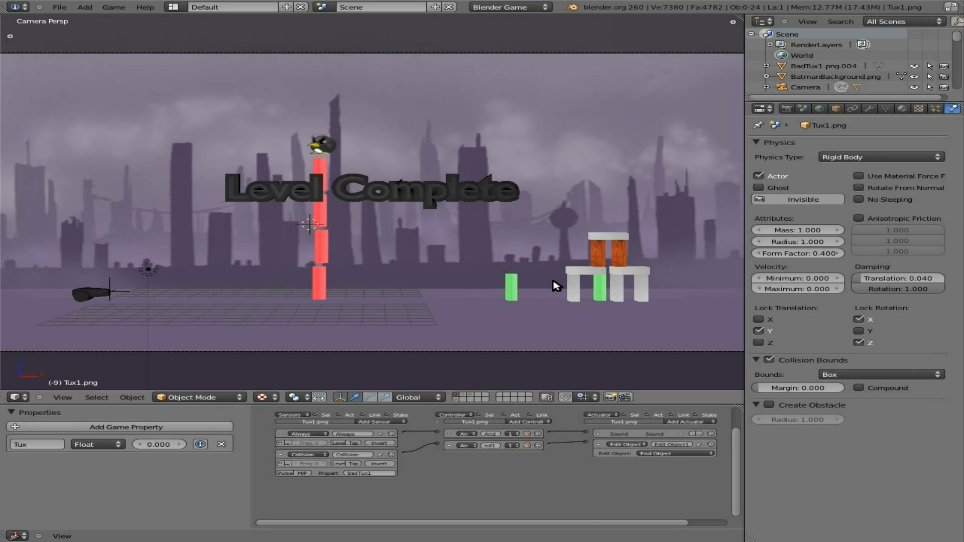
# Step: Select the Player object at the cannon and test-run the game, firing four penguins while changing the cannon's angle
pyautogui.rightClick(119, 292)
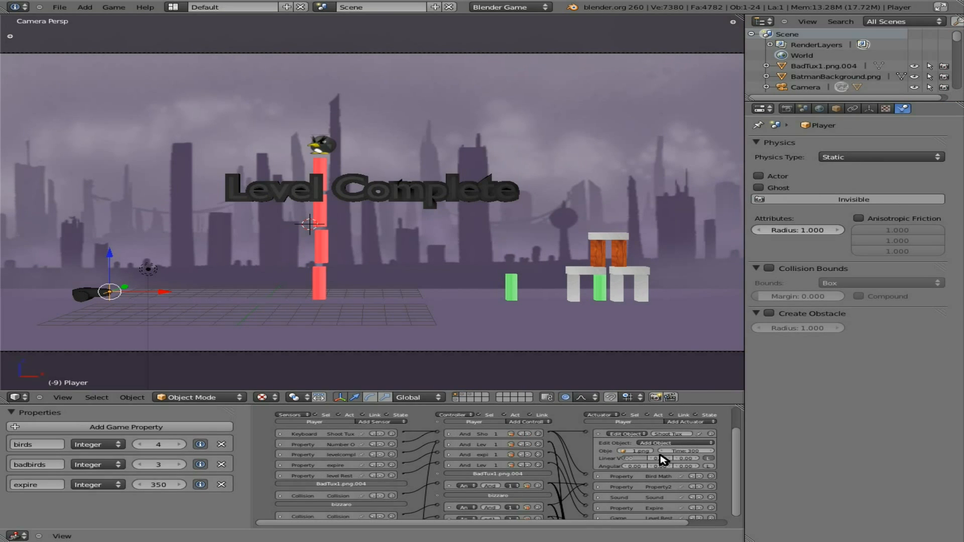
pyautogui.press('p')
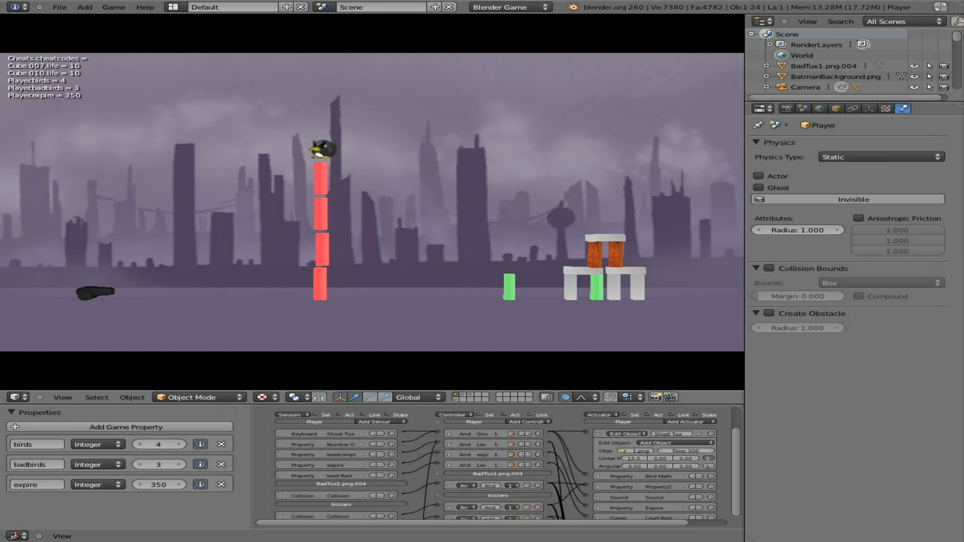
pyautogui.press('Up')
pyautogui.press('space')
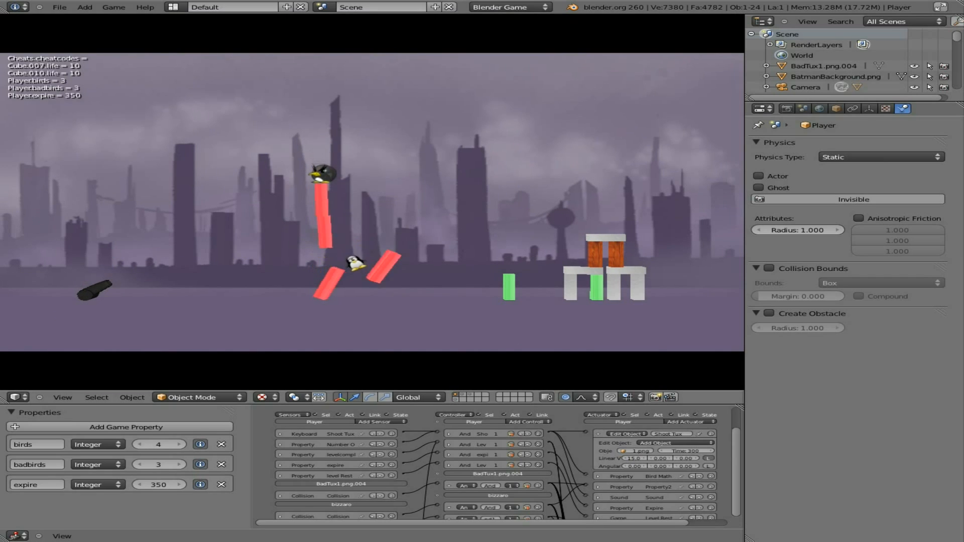
pyautogui.press('Down')
pyautogui.press('space')
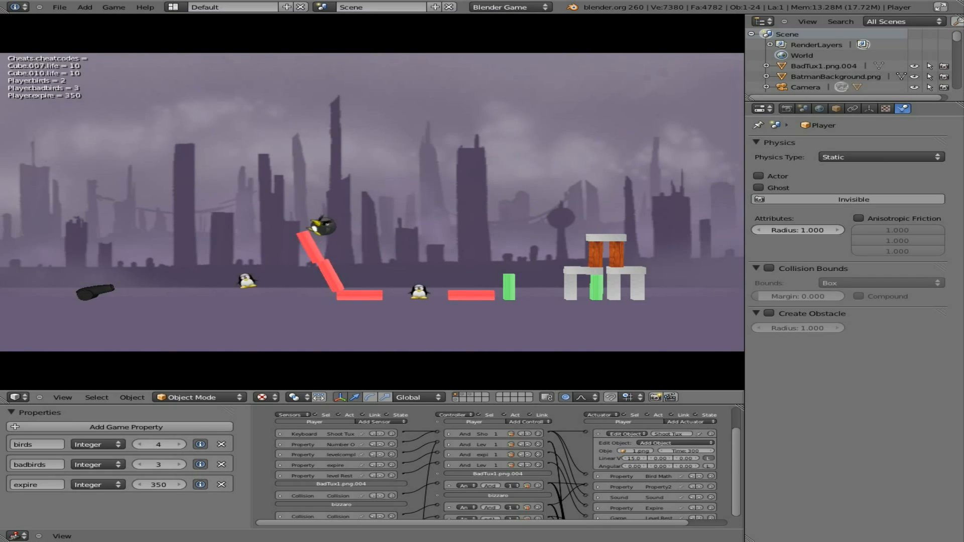
pyautogui.press('space')
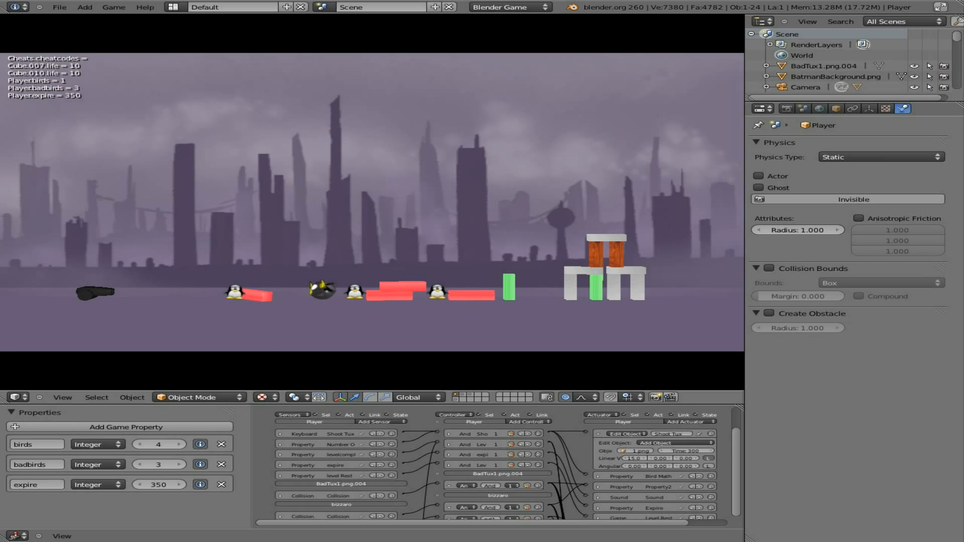
pyautogui.press('space')
pyautogui.press('Up')
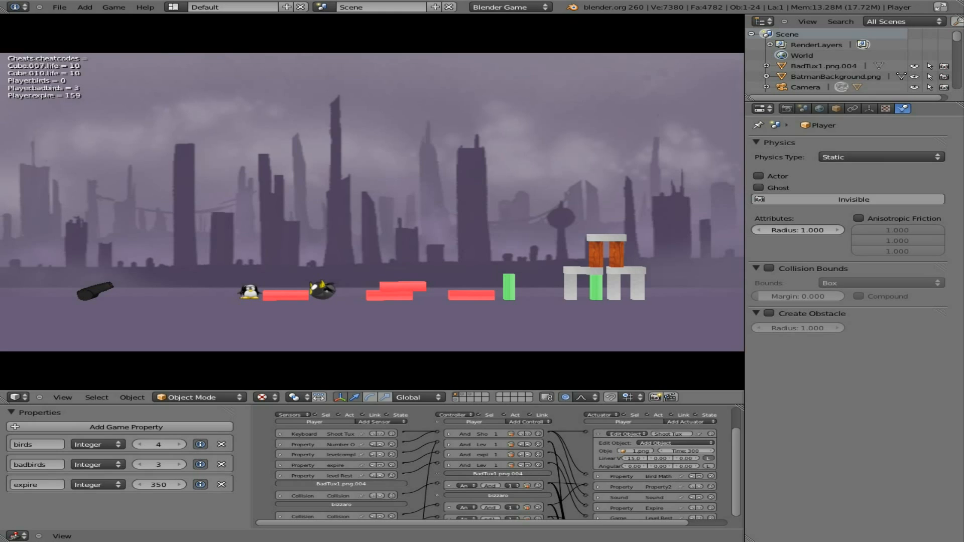
pyautogui.press('Escape')
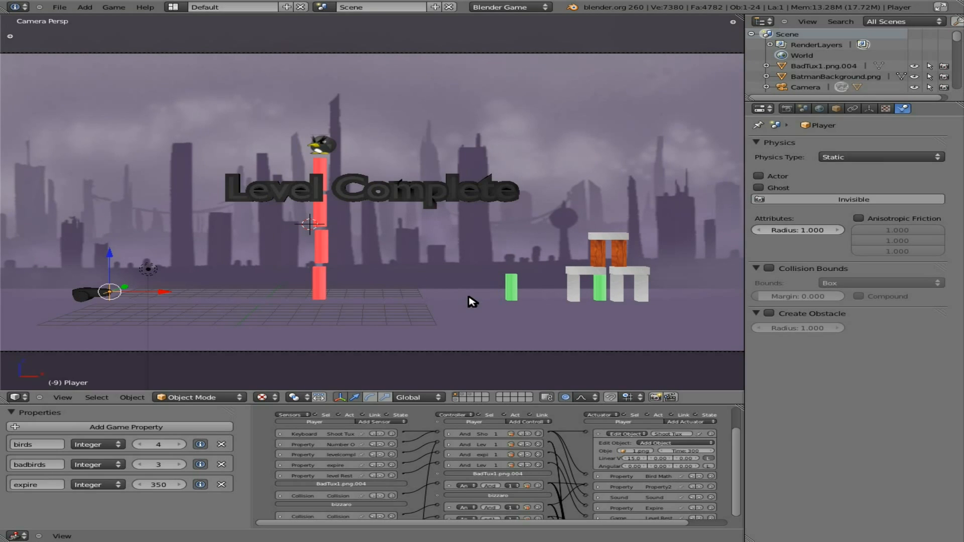
# Step: Inspect the physics settings of supertux and tux-batman.png on the second layer, and expand the Batman penguin's first Edit Object actuator
pyautogui.click(459, 400)
pyautogui.click(464, 400)
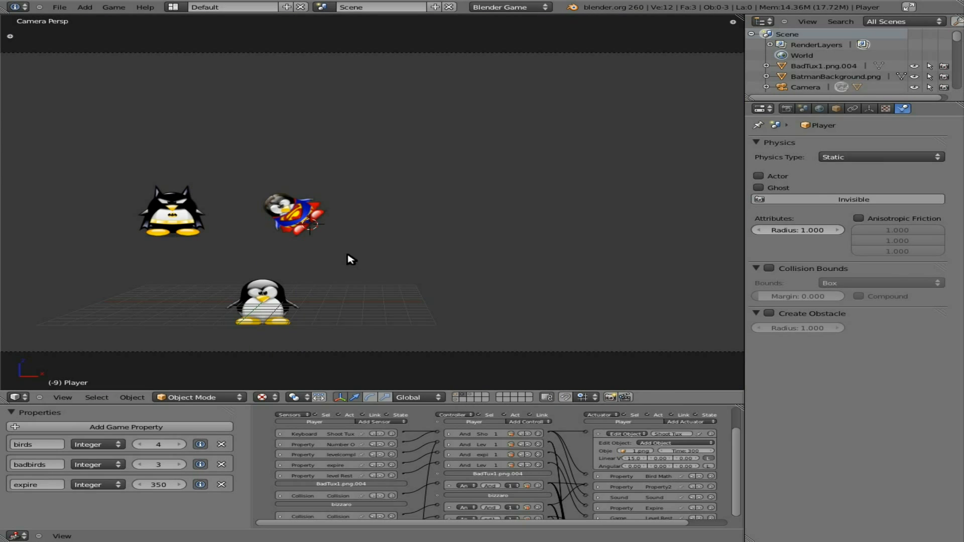
pyautogui.rightClick(299, 215)
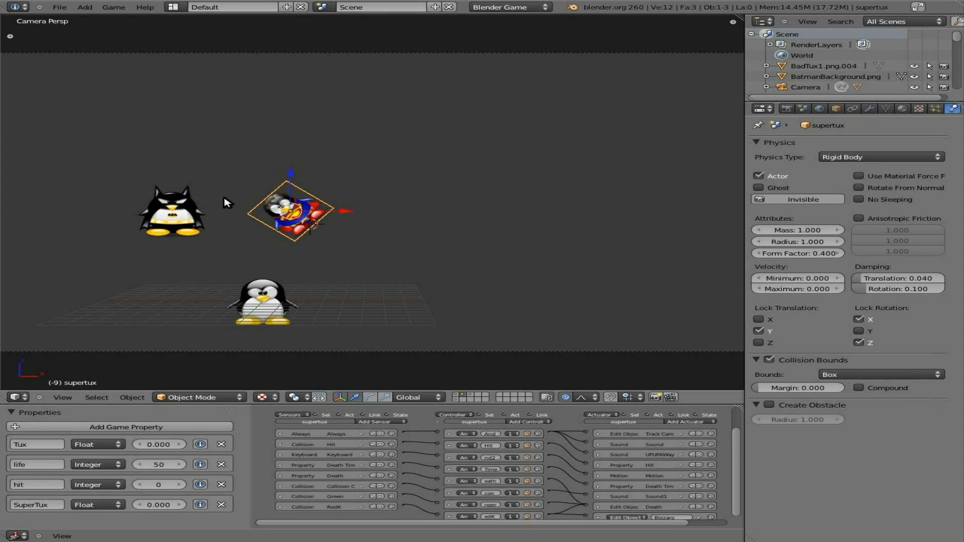
pyautogui.rightClick(180, 205)
pyautogui.click(758, 330)
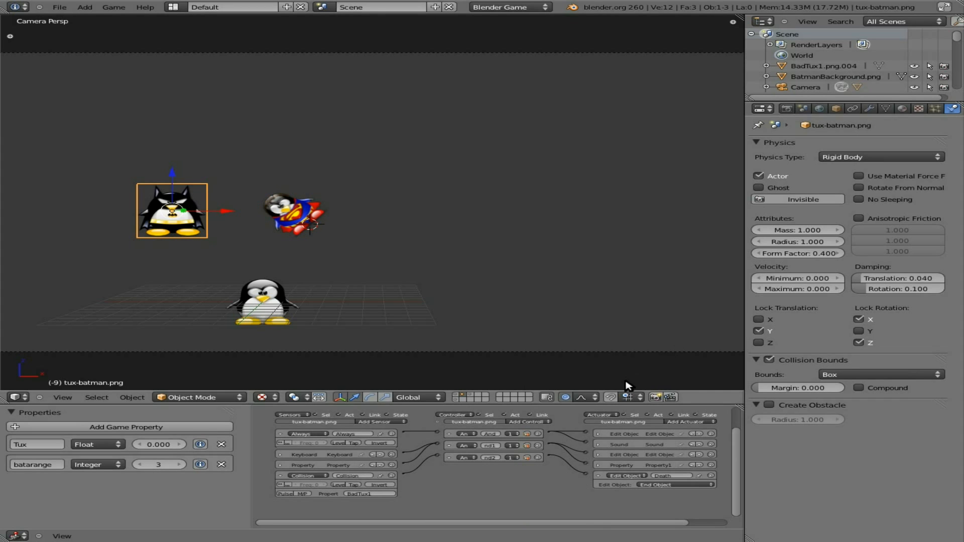
pyautogui.click(598, 433)
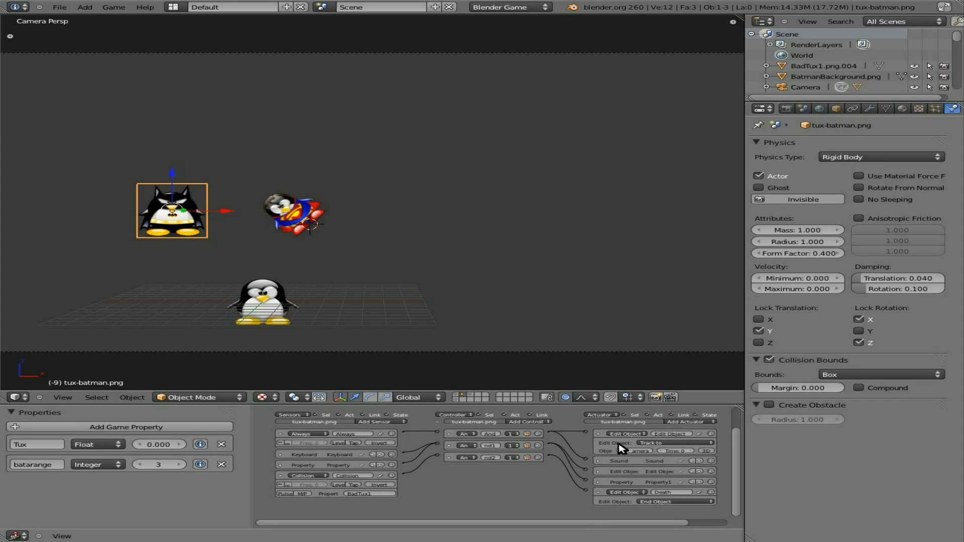
# Step: Select the Player object on the first layer and set its Add Object actuator to spawn tux-batman.png
pyautogui.click(458, 398)
pyautogui.rightClick(127, 287)
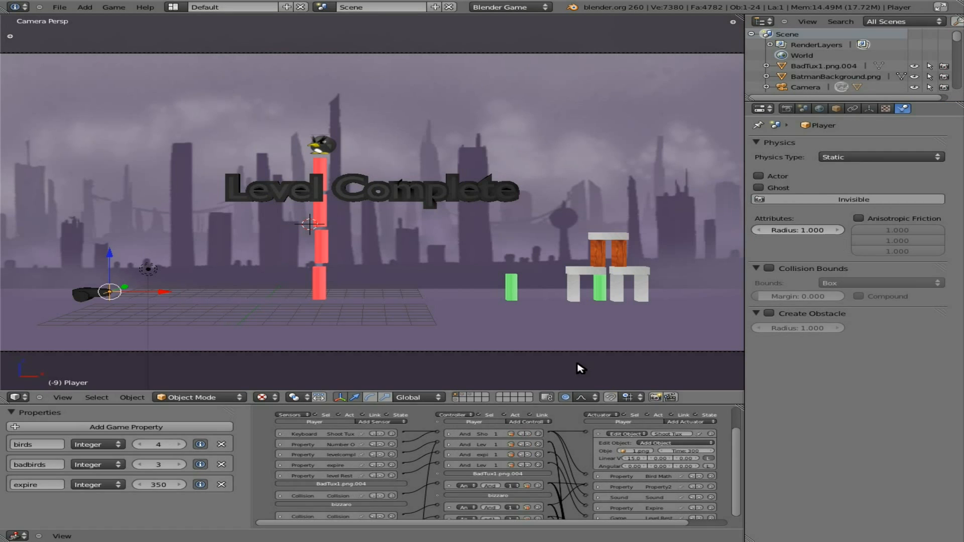
pyautogui.click(643, 449)
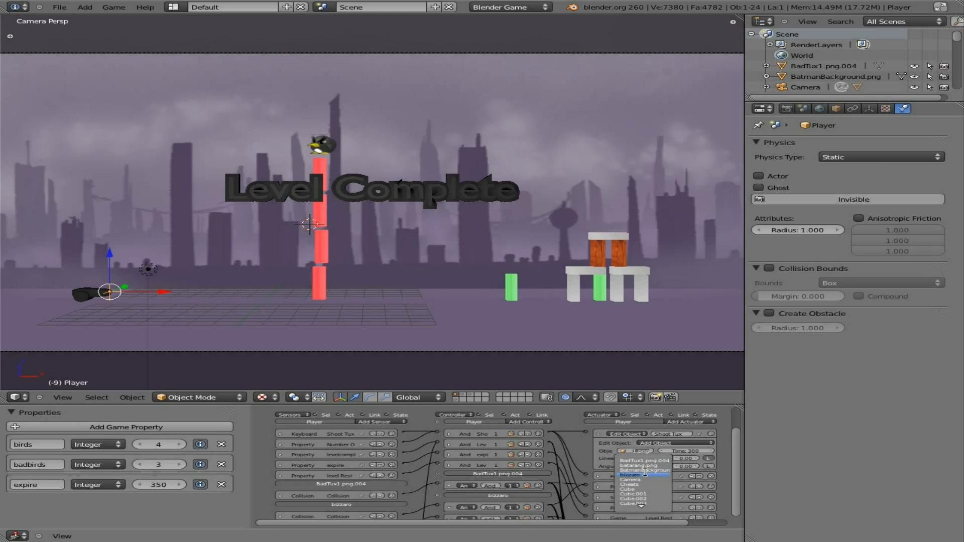
pyautogui.write('tux')
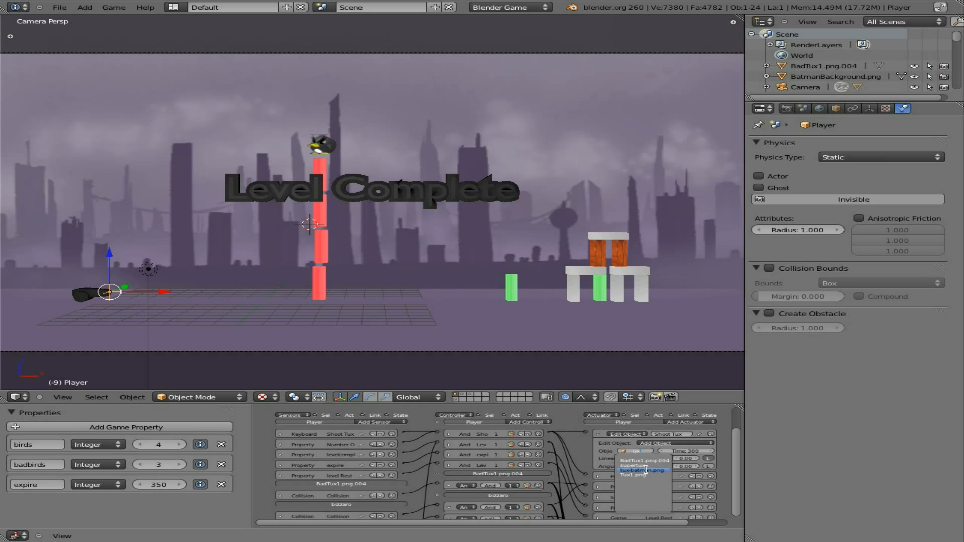
pyautogui.click(644, 470)
# Step: Test-run the game with the Batman penguin, firing four shots and raising the cannon between shots
pyautogui.press('p')
pyautogui.press('space')
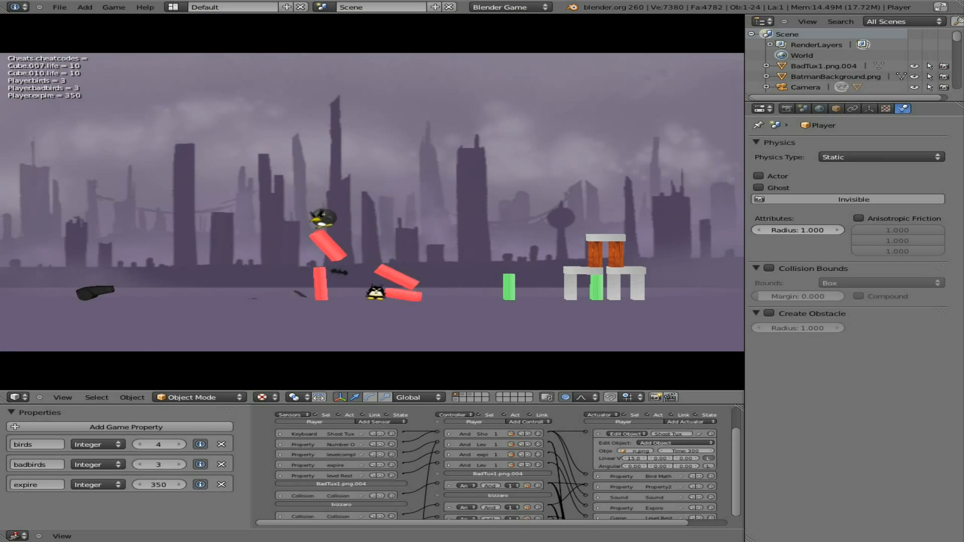
pyautogui.press('space')
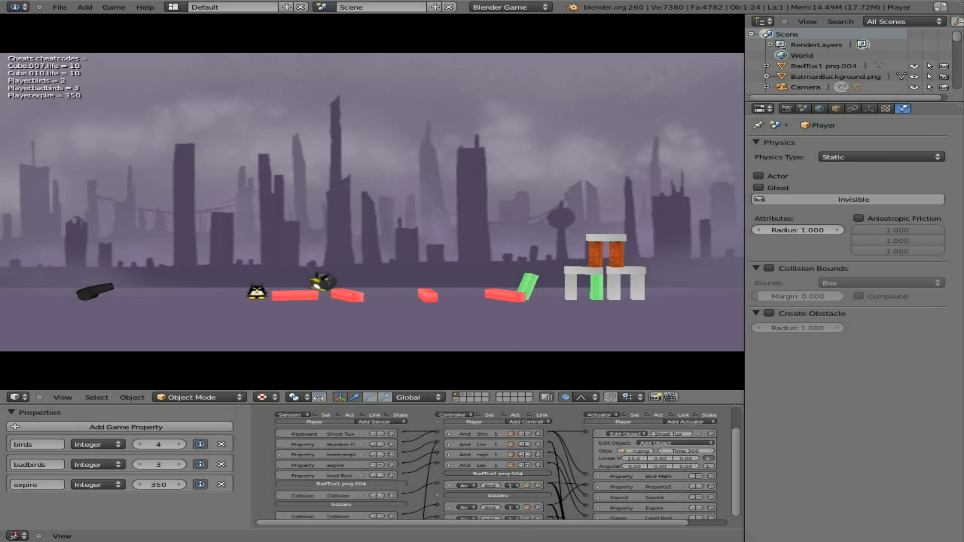
pyautogui.press('Up')
pyautogui.press('space')
pyautogui.press('Up')
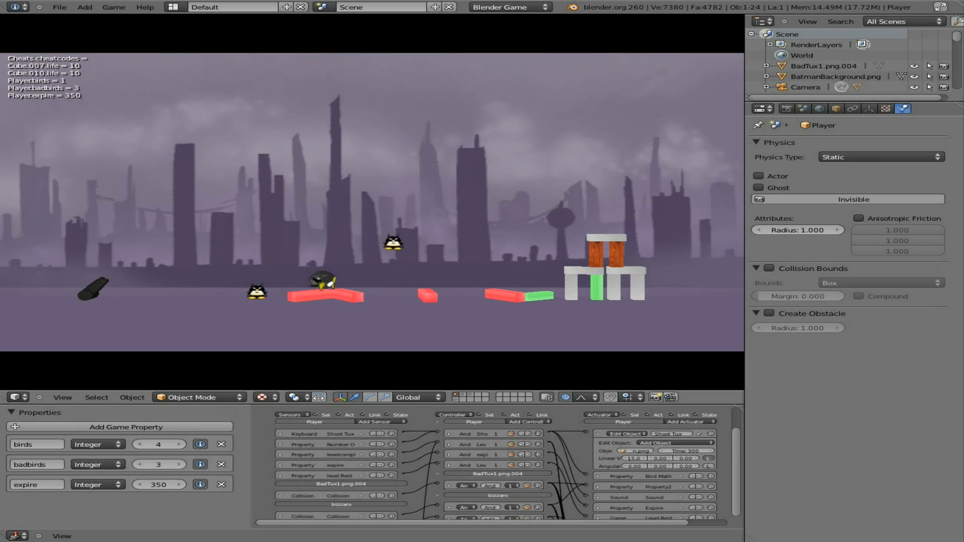
pyautogui.press('space')
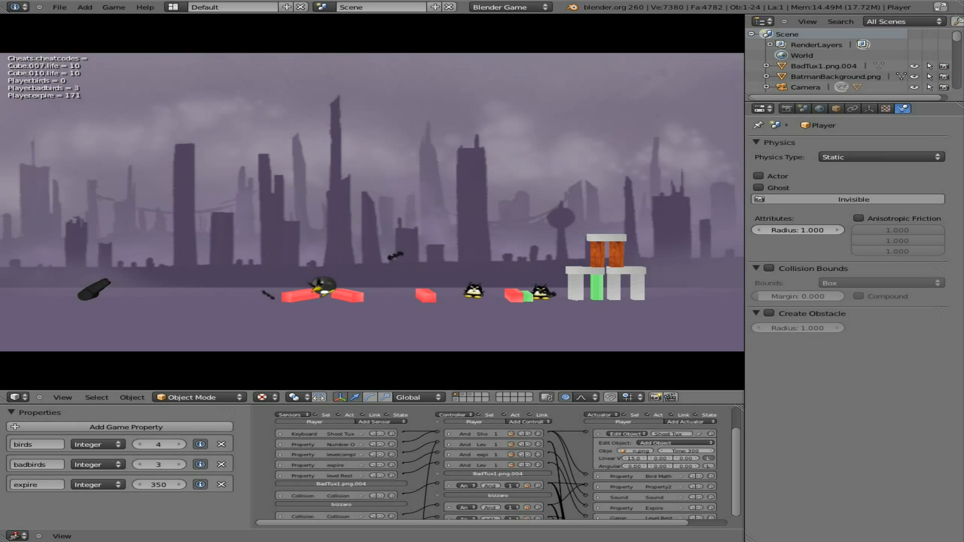
pyautogui.press('Escape')
# Step: Run the game again and fire three Batman penguins at the tower and the block structures
pyautogui.press('p')
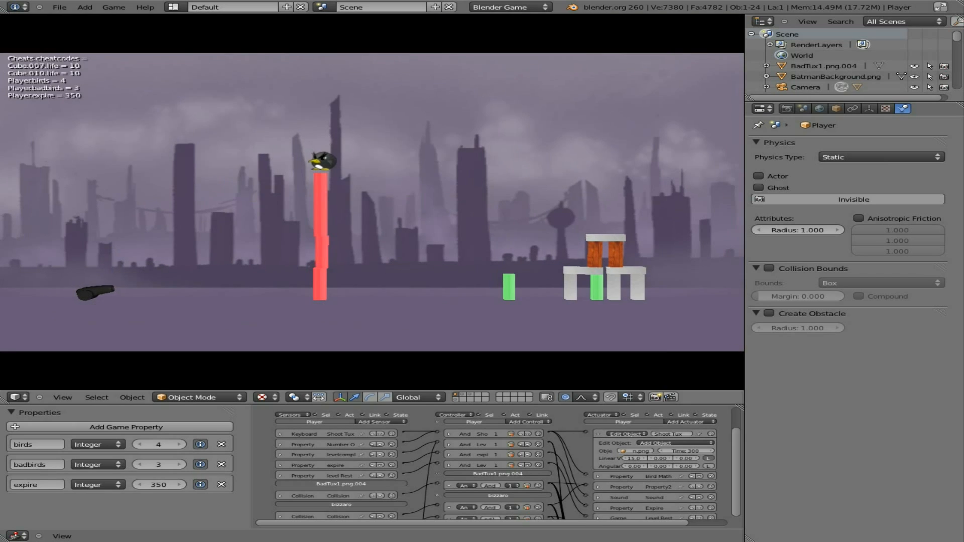
pyautogui.press('space')
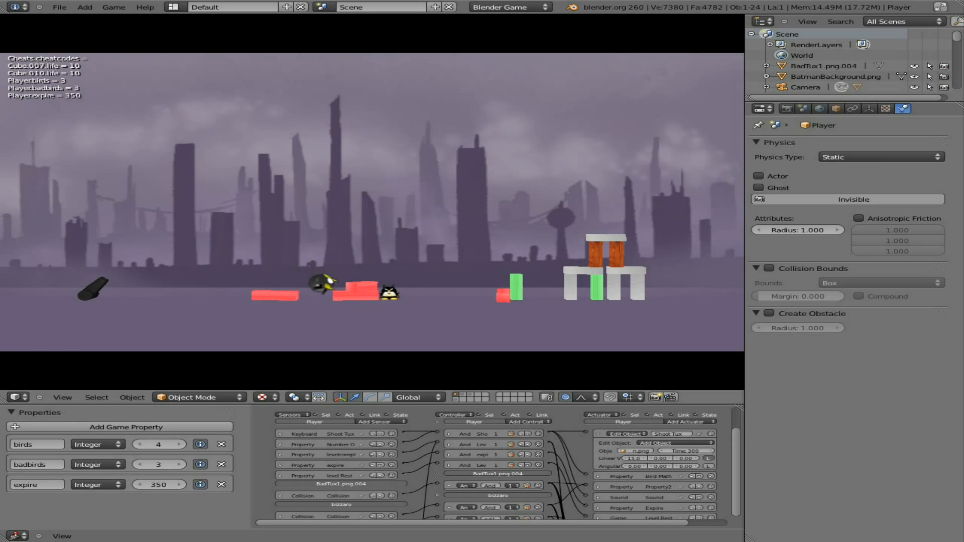
pyautogui.press('space')
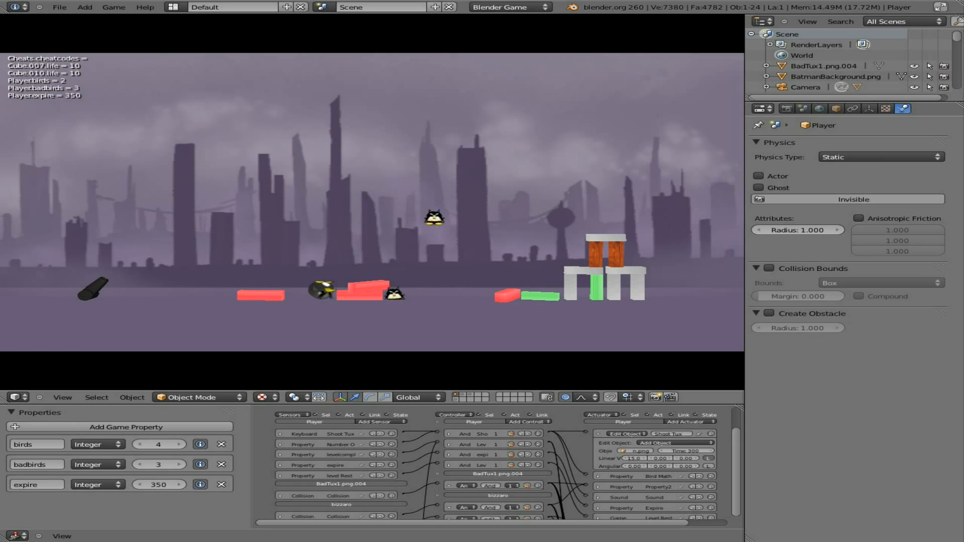
pyautogui.press('space')
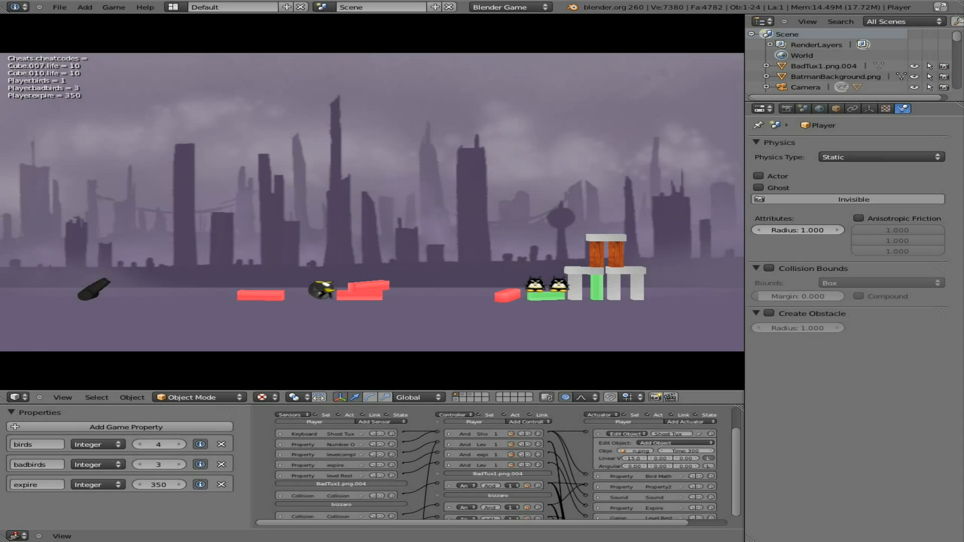
pyautogui.press('Escape')
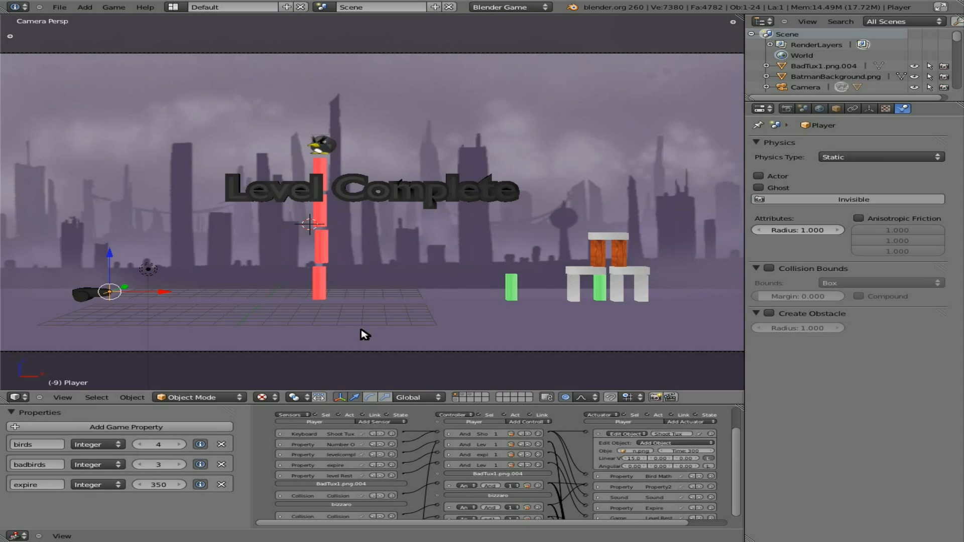
# Step: Set the X linear velocity in Player's Add Object actuator to 18 and test-run the game, firing three Batman penguins
pyautogui.click(631, 458)
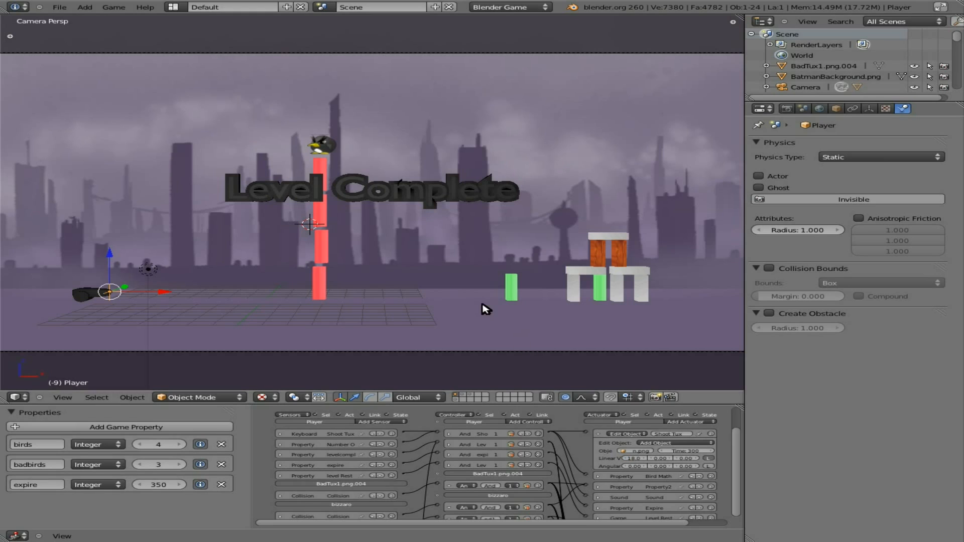
pyautogui.press('p')
pyautogui.press('space')
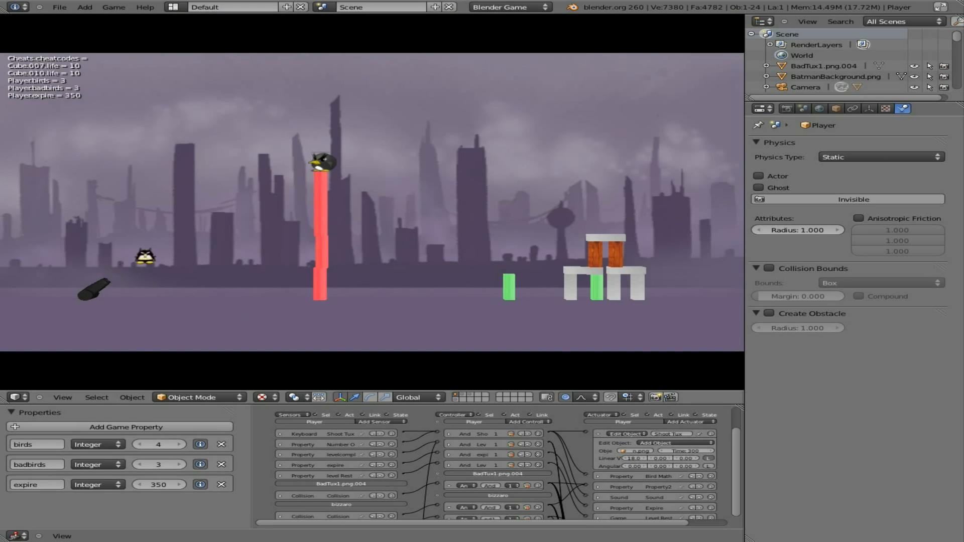
pyautogui.press('space')
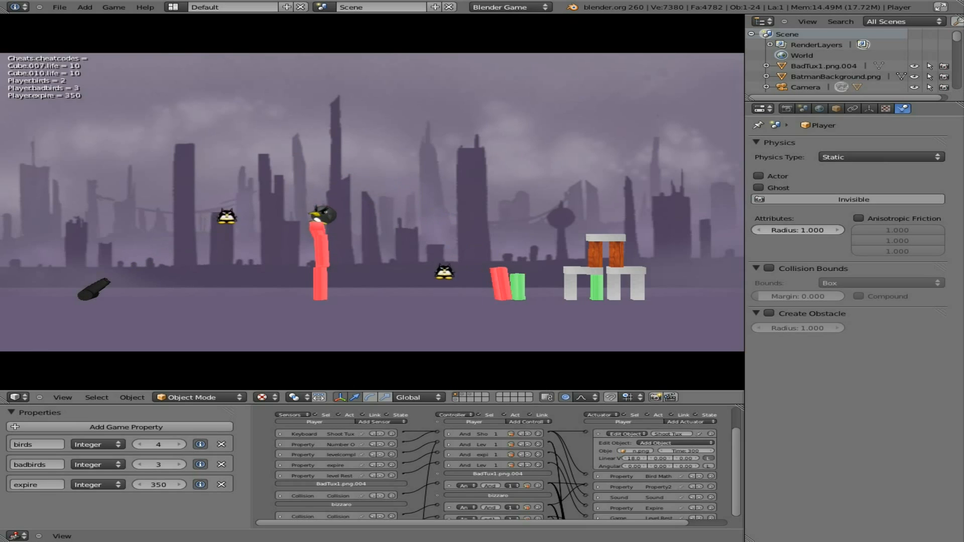
pyautogui.press('space')
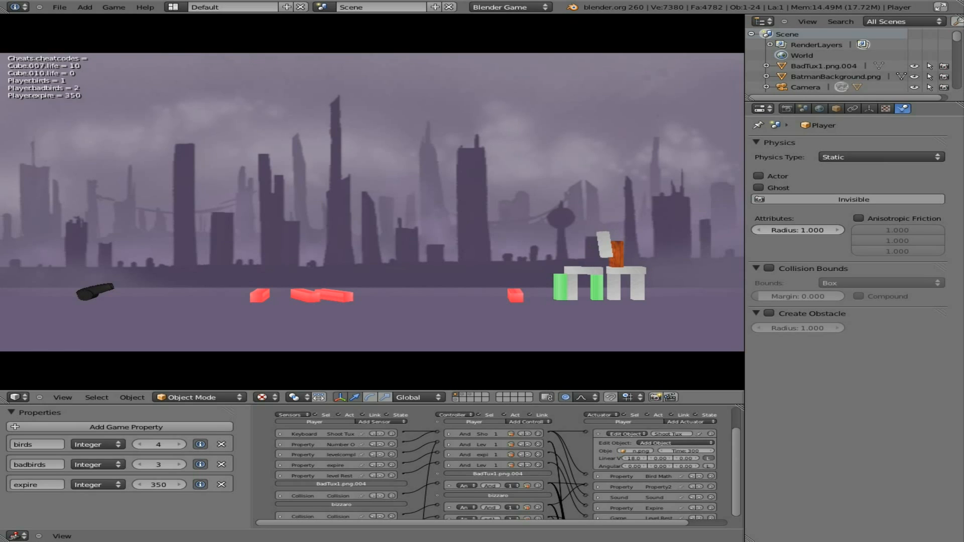
pyautogui.press('Escape')
# Step: Select the Camera and move it along its local Z axis, closer to the scene
pyautogui.rightClick(448, 352)
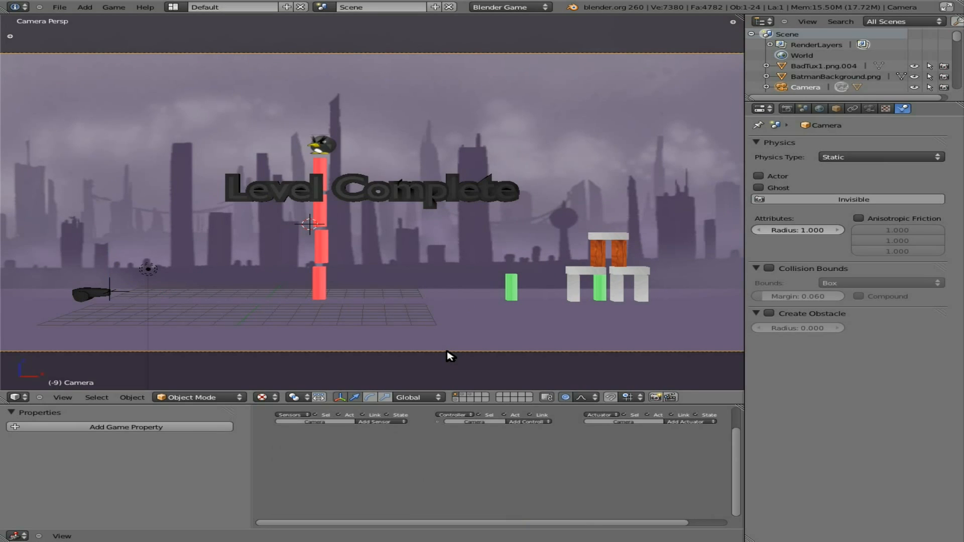
pyautogui.press('g')
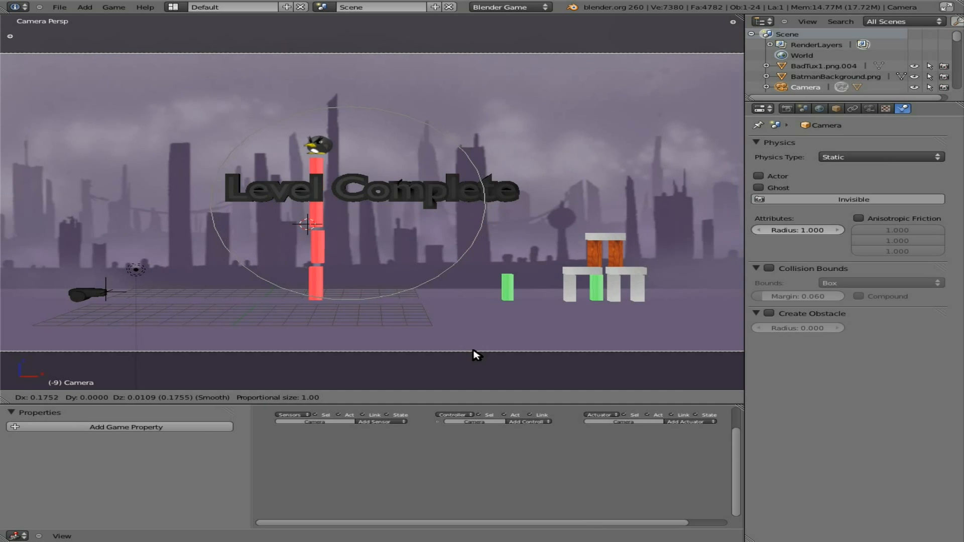
pyautogui.press('z')
pyautogui.press('z')
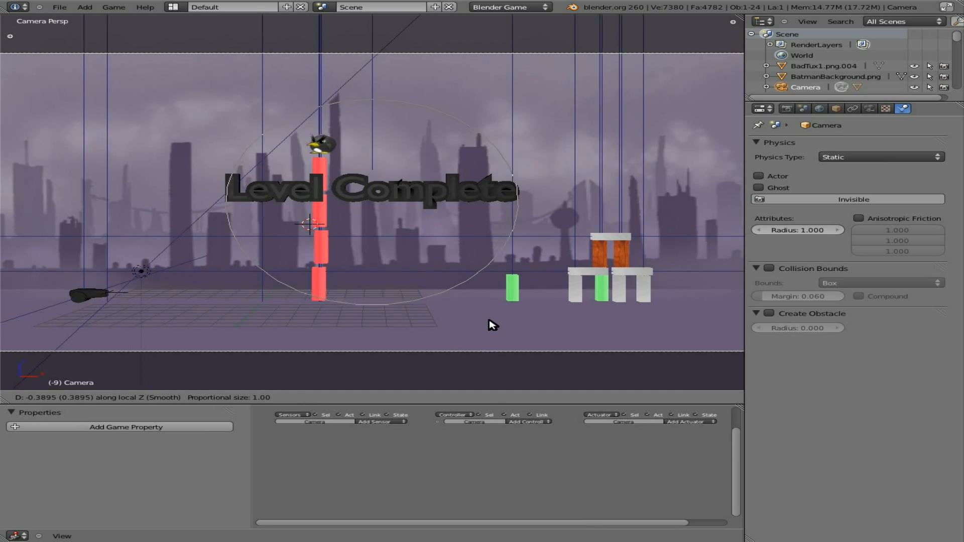
pyautogui.click(491, 244)
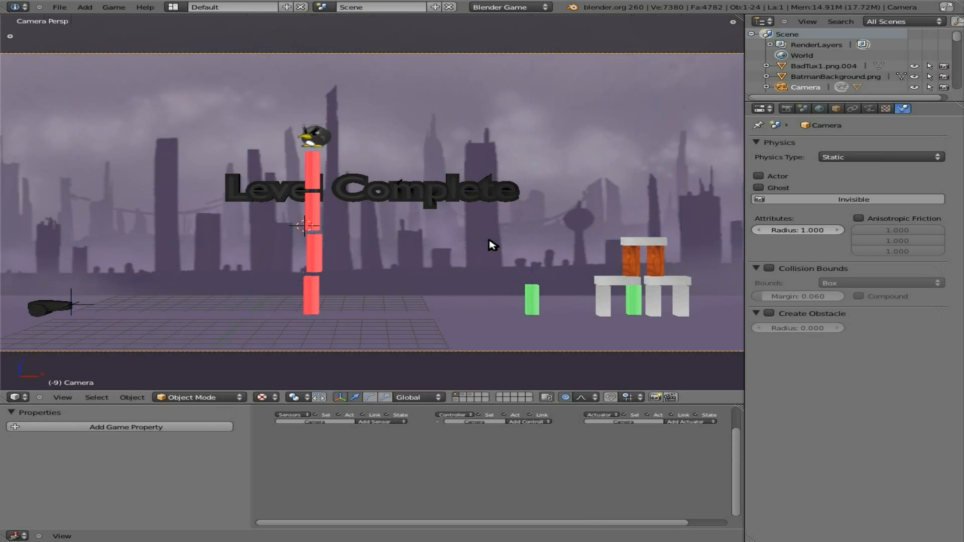
# Step: Delete the upper three red blocks of the tower, keeping only the bottom one
pyautogui.rightClick(311, 173)
pyautogui.keyDown('shift'); pyautogui.rightClick(316, 225); pyautogui.keyUp('shift')
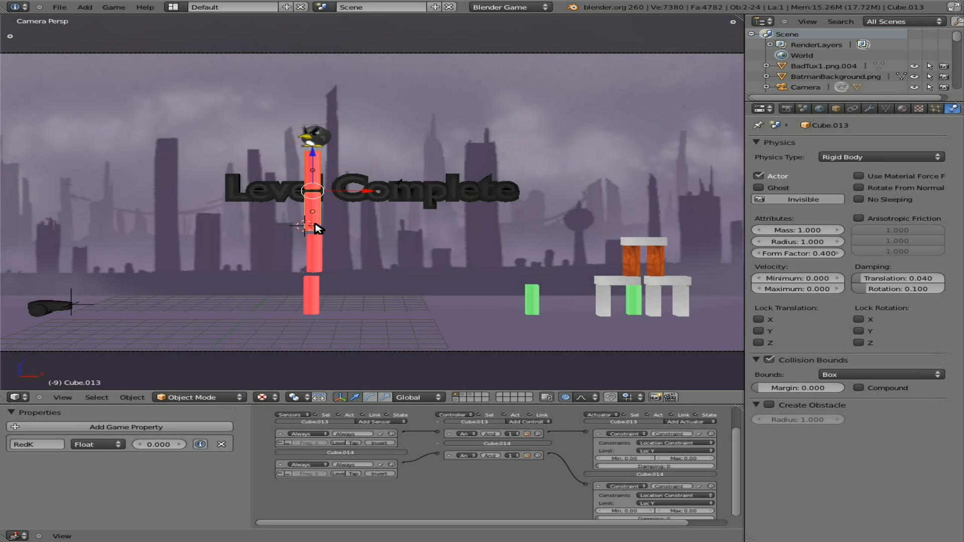
pyautogui.keyDown('shift'); pyautogui.rightClick(316, 244); pyautogui.keyUp('shift')
pyautogui.rightClick(316, 289)
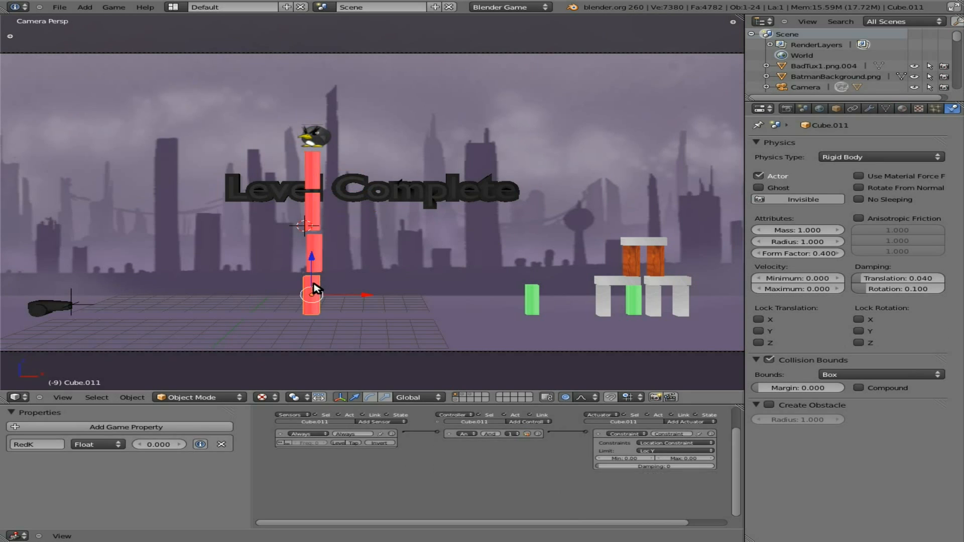
pyautogui.rightClick(321, 265)
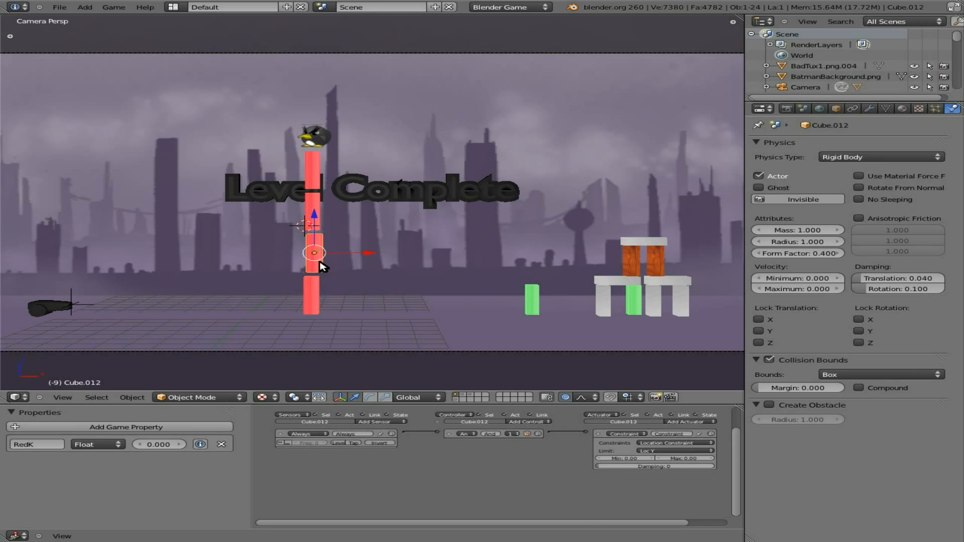
pyautogui.press('x')
pyautogui.click(320, 264)
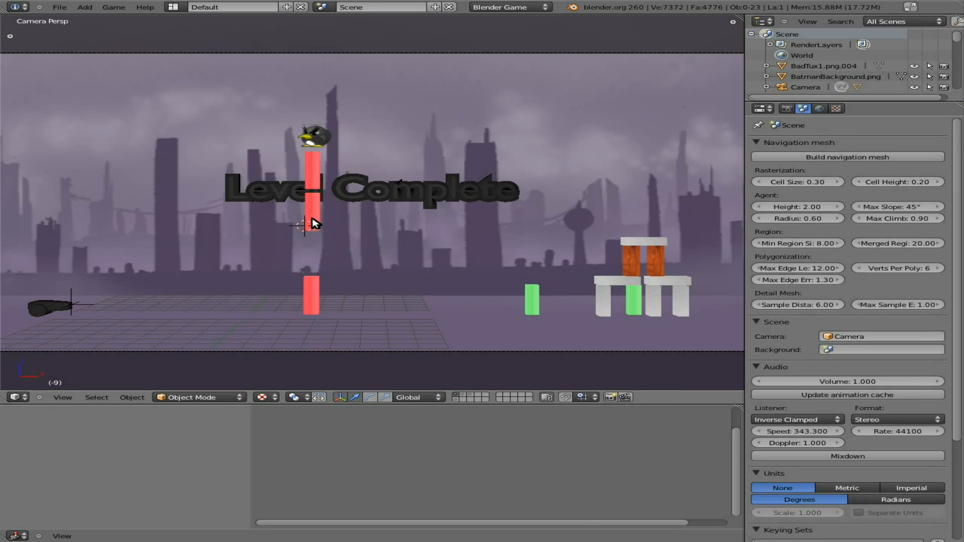
pyautogui.rightClick(314, 221)
pyautogui.press('x')
pyautogui.click(312, 220)
pyautogui.rightClick(312, 173)
pyautogui.press('x')
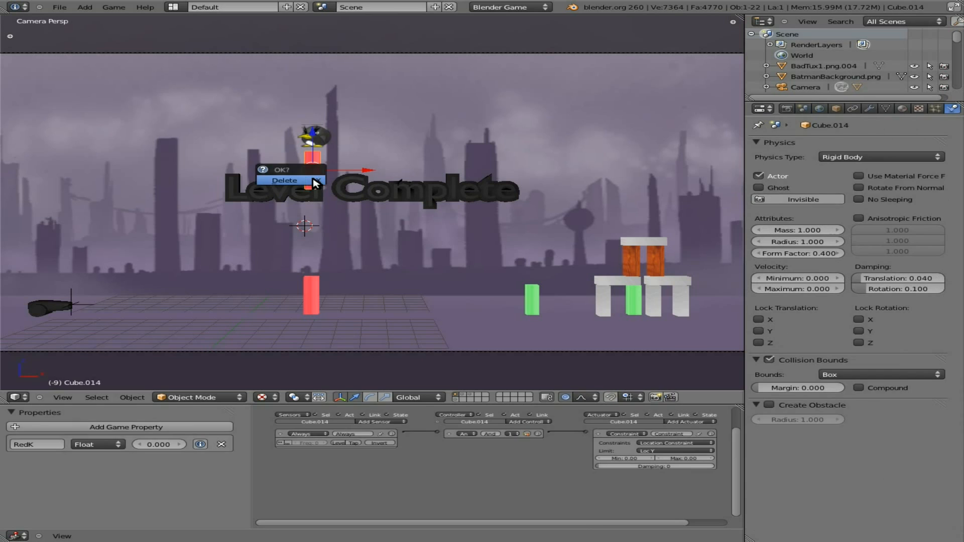
pyautogui.click(312, 173)
# Step: Delete the free-standing green block between the tower and the block structure
pyautogui.rightClick(532, 301)
pyautogui.press('x')
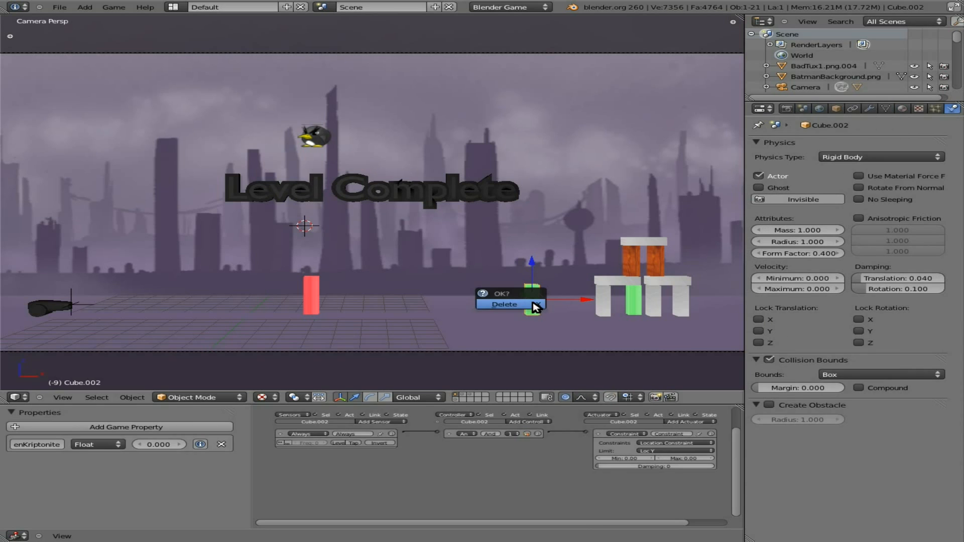
pyautogui.click(530, 302)
# Step: Move the remaining red block and the green block under the structure to another layer, out of the visible scene
pyautogui.rightClick(307, 300)
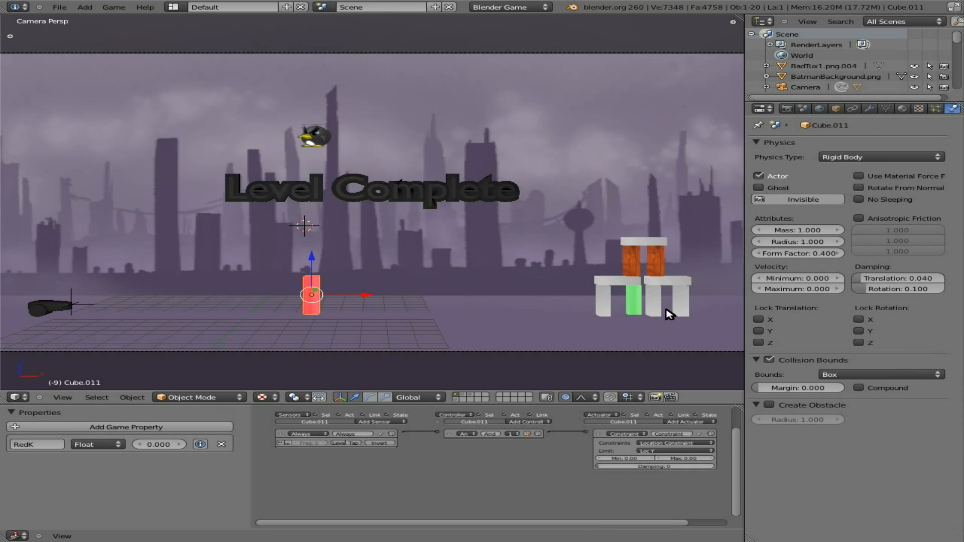
pyautogui.rightClick(634, 302)
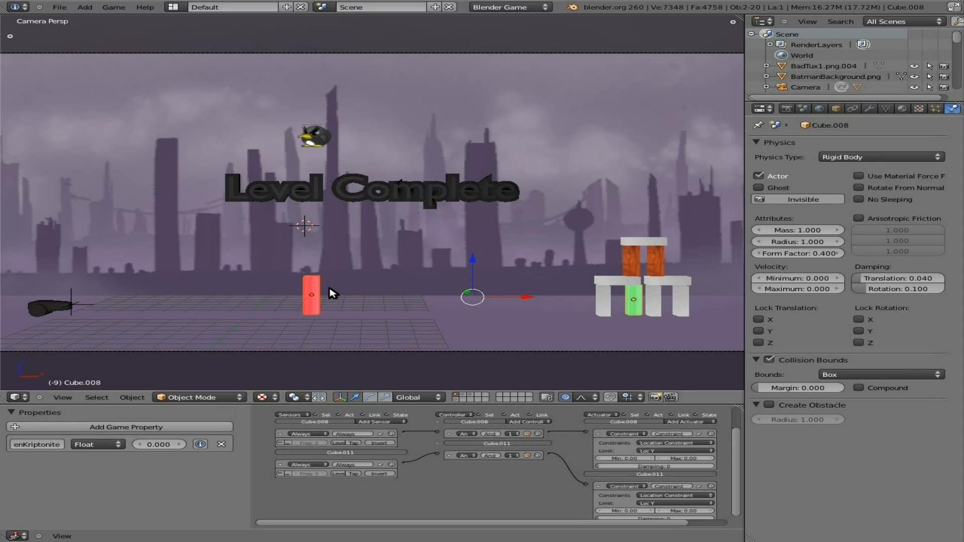
pyautogui.press('m')
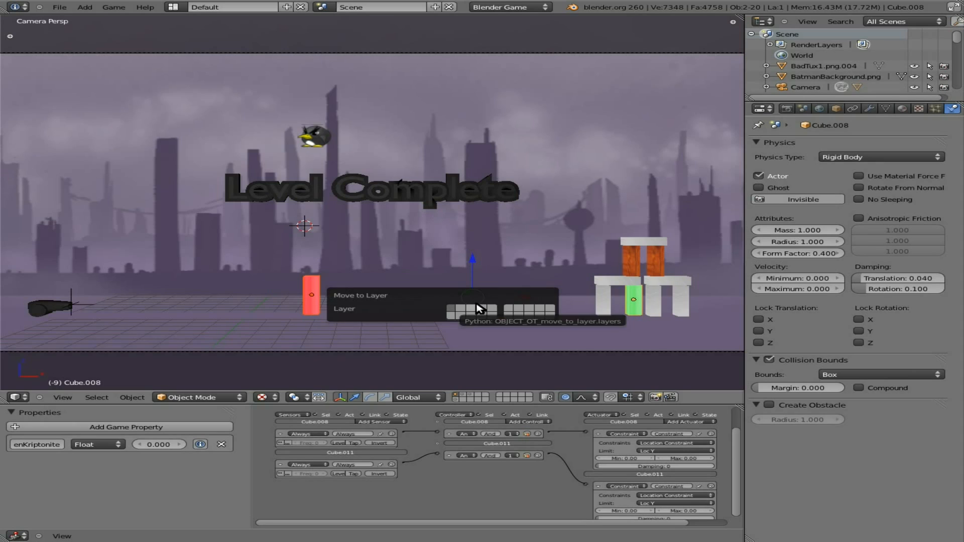
pyautogui.click(455, 311)
pyautogui.click(459, 317)
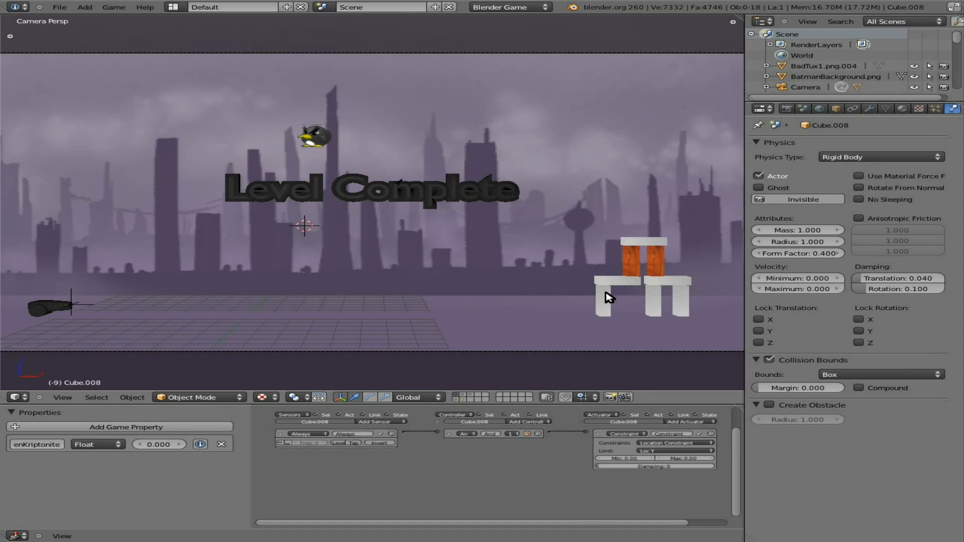
# Step: Outside the camera view, scale the structure's leftmost white pillar down along Z into a small square block
pyautogui.press('KP_0')
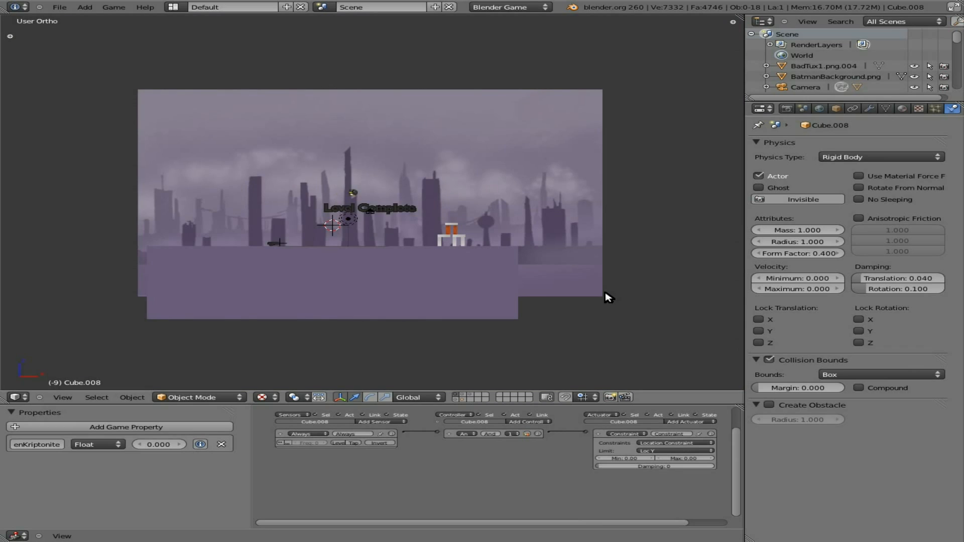
pyautogui.scroll(7, 453, 270)
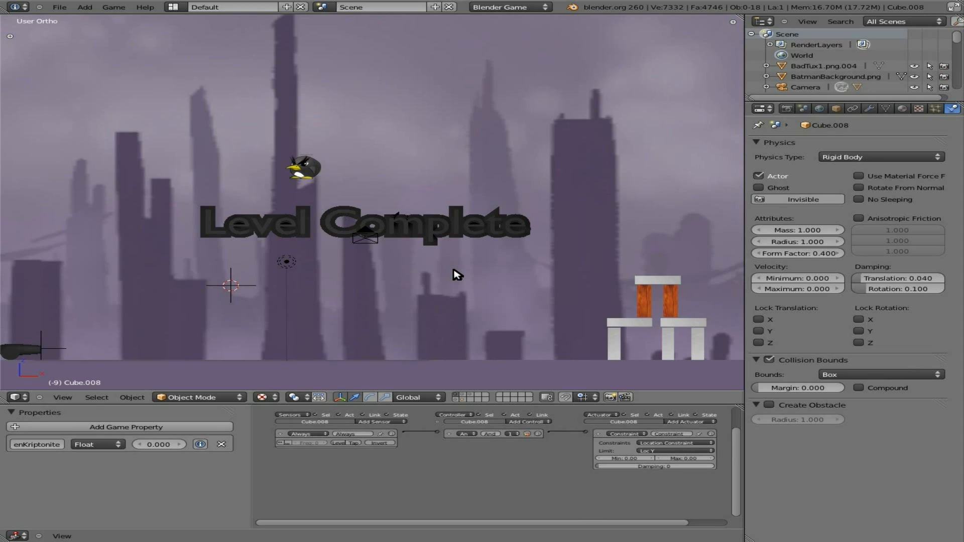
pyautogui.rightClick(616, 342)
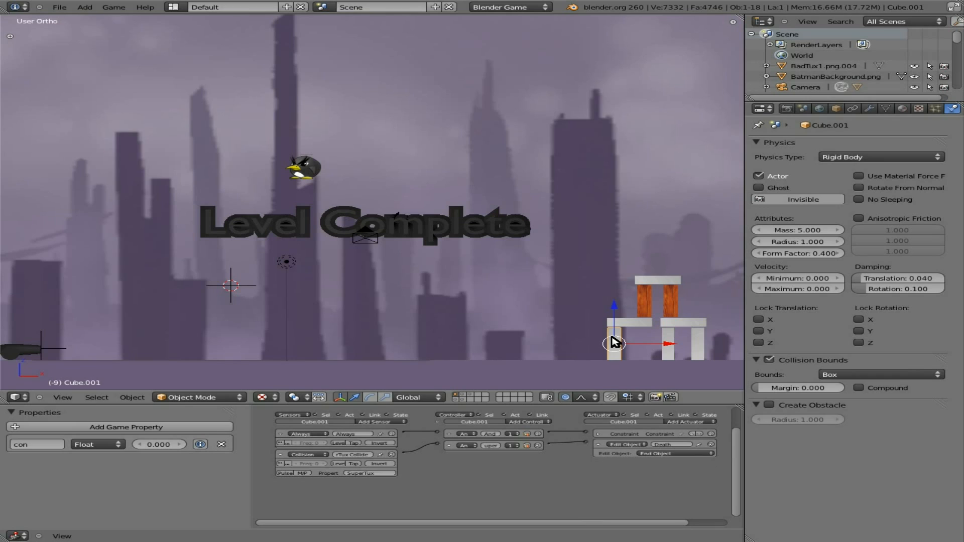
pyautogui.press('s')
pyautogui.press('z')
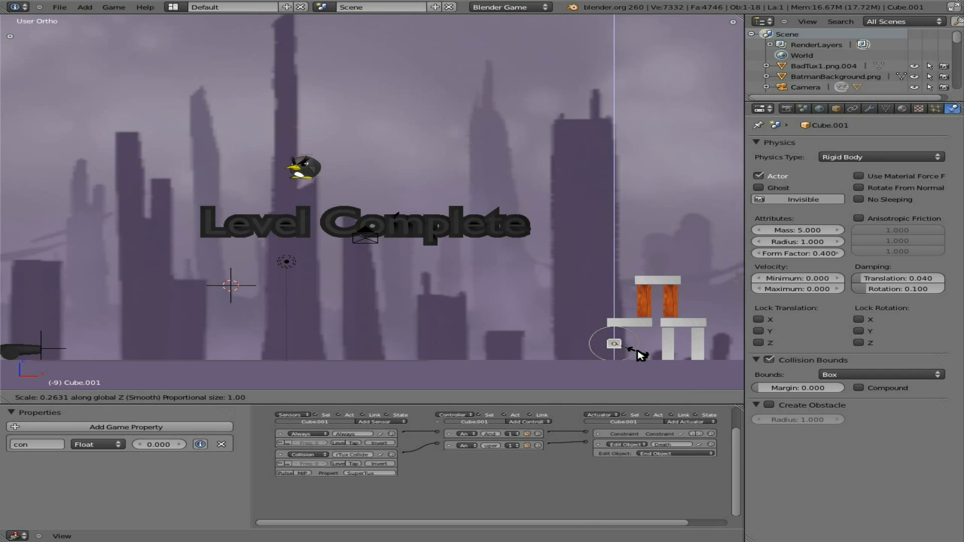
pyautogui.click(644, 357)
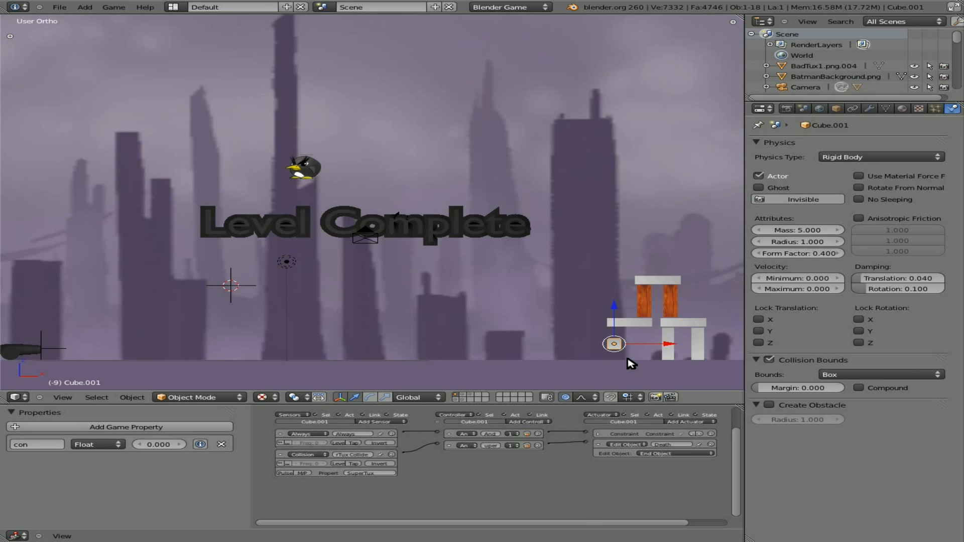
# Step: In wireframe shading, move the small block about 10 units toward the cannon and rest it on the ground line
pyautogui.press('KP_5')
pyautogui.press('z')
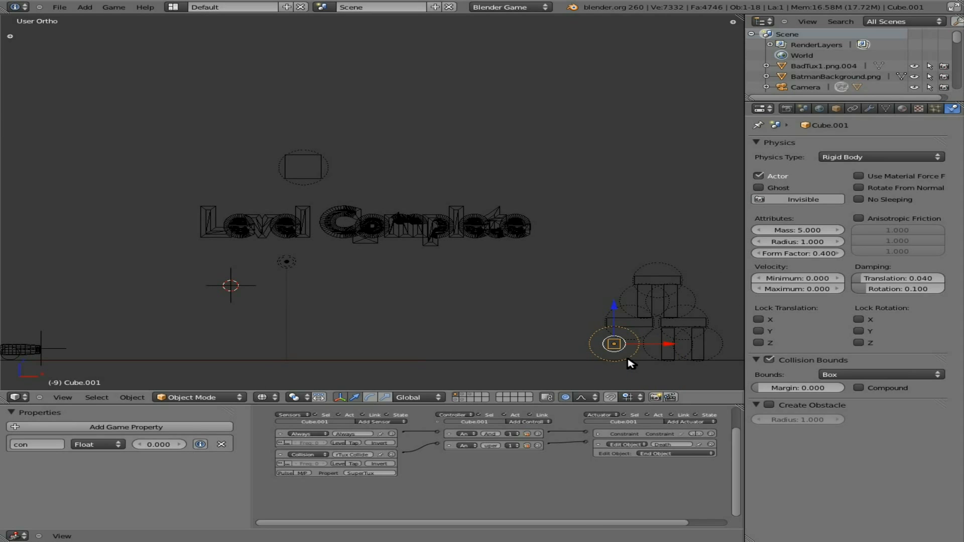
pyautogui.press('g')
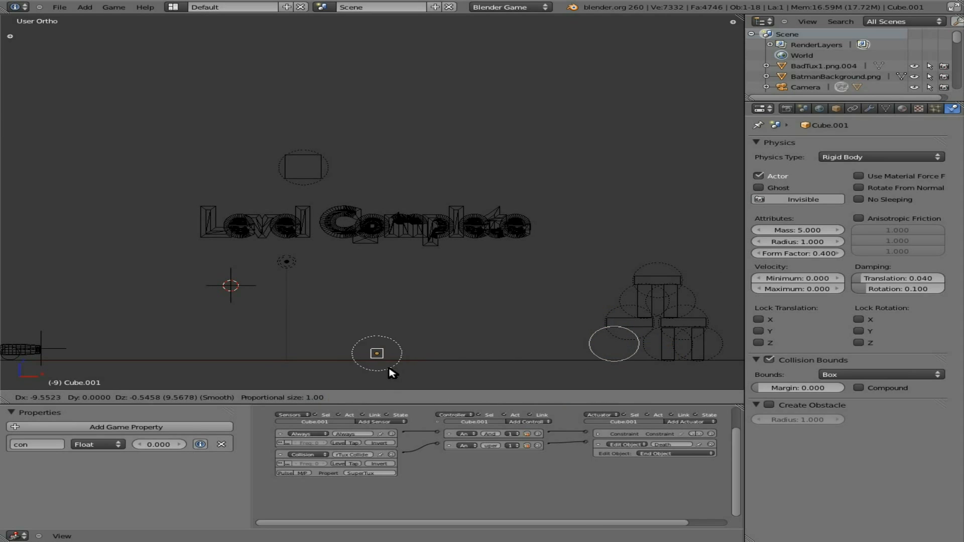
pyautogui.click(377, 372)
pyautogui.scroll(6, 380, 372)
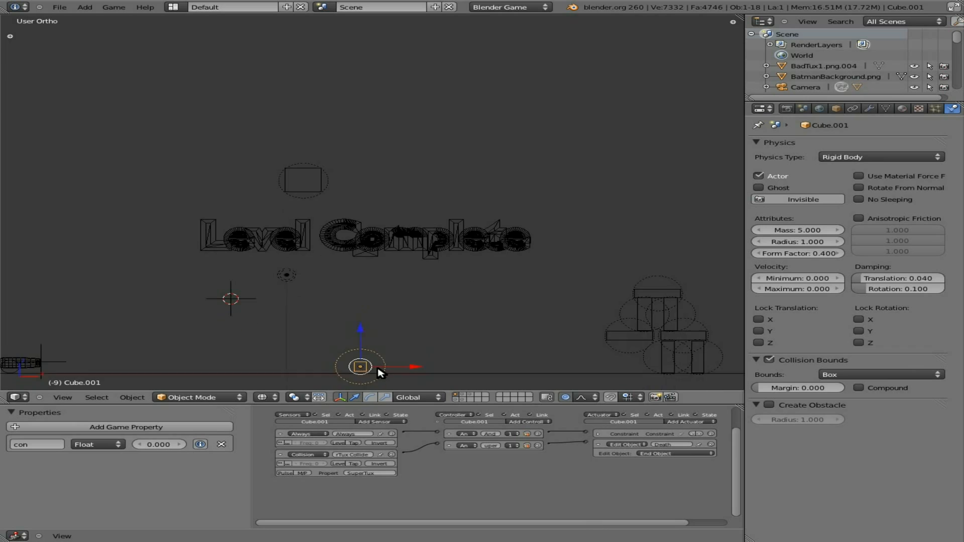
pyautogui.keyDown('shift'); pyautogui.moveTo(399, 244); pyautogui.dragTo(303, 51, button='middle'); pyautogui.keyUp('shift')
pyautogui.scroll(-1, 312, 346)
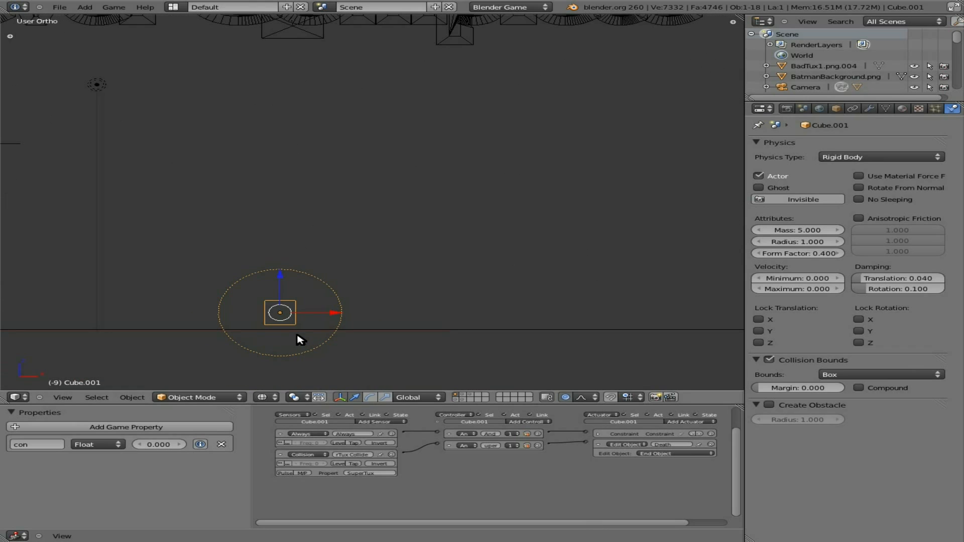
pyautogui.press('g')
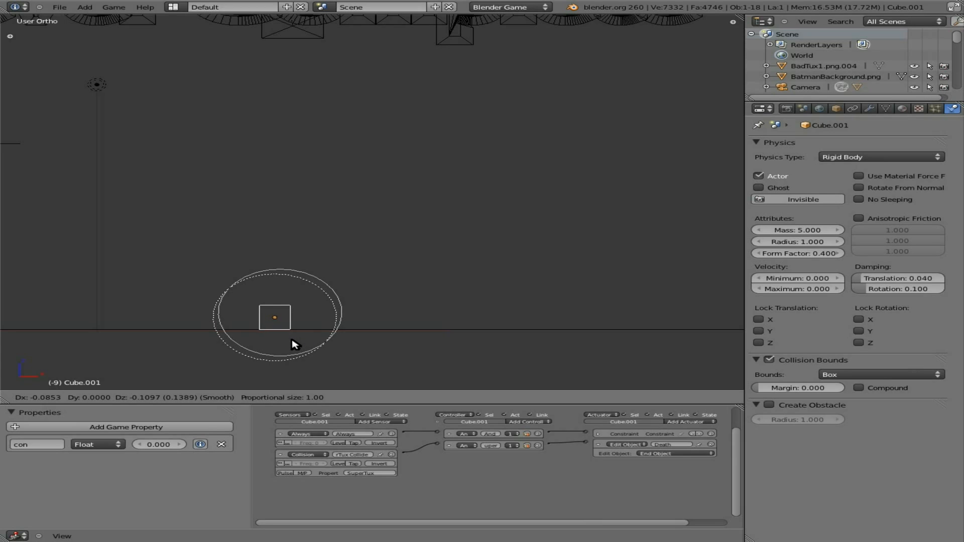
pyautogui.click(290, 344)
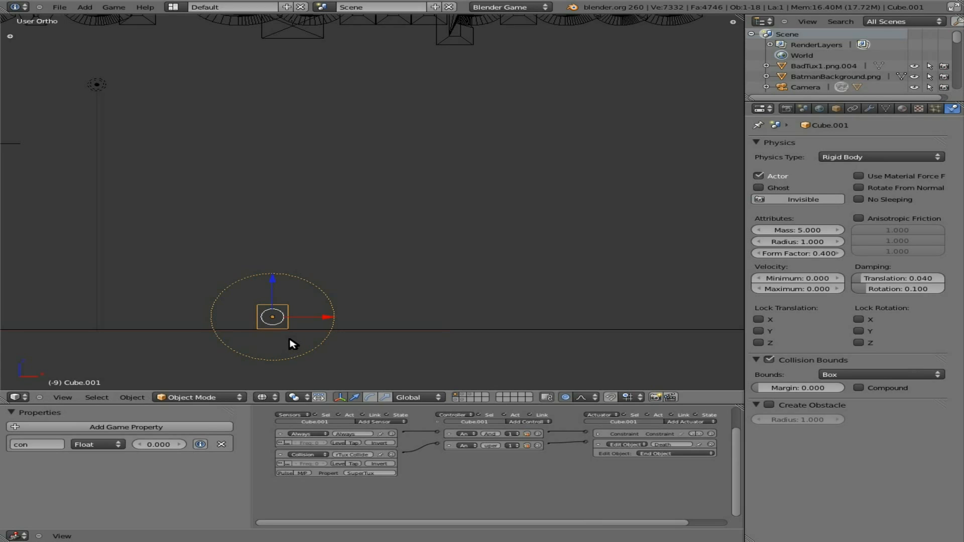
# Step: Duplicate the small block four times along X, placing each copy beside the last to form a row of five on the ground line
pyautogui.hotkey('shift', 'd')
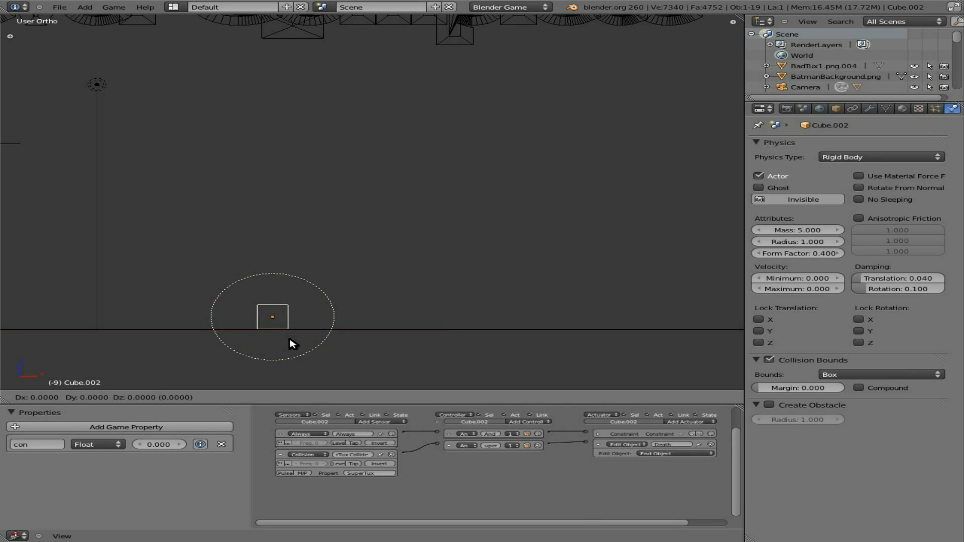
pyautogui.press('x')
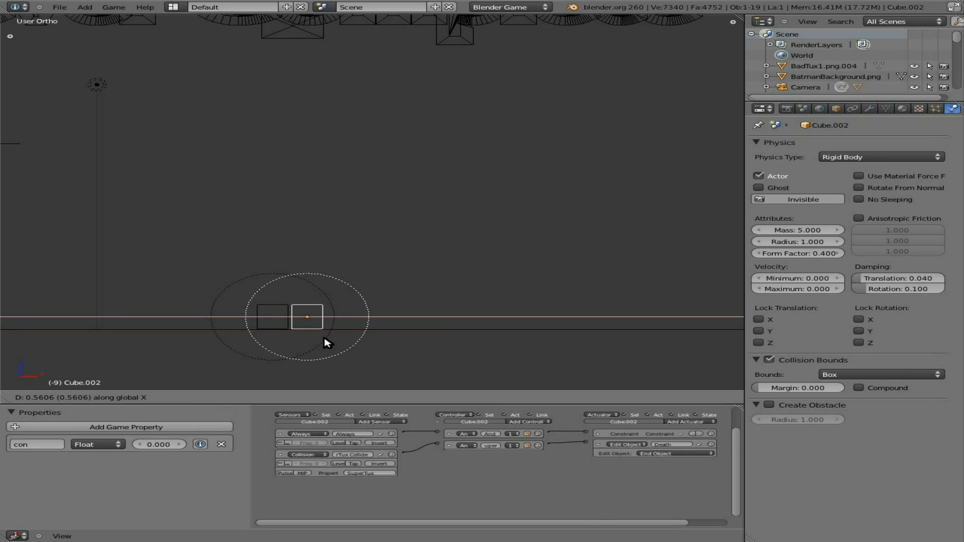
pyautogui.click(322, 343)
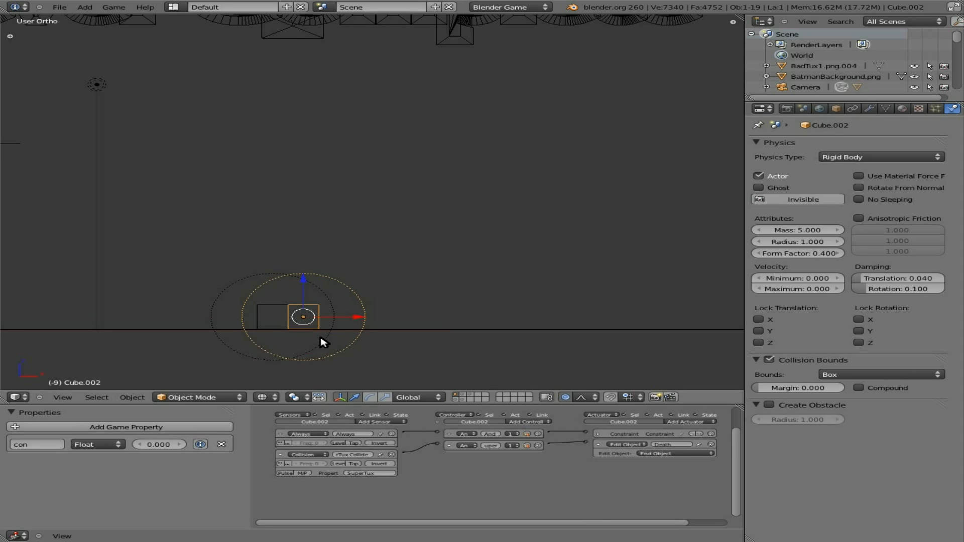
pyautogui.hotkey('shift', 'd')
pyautogui.press('x')
pyautogui.click(355, 341)
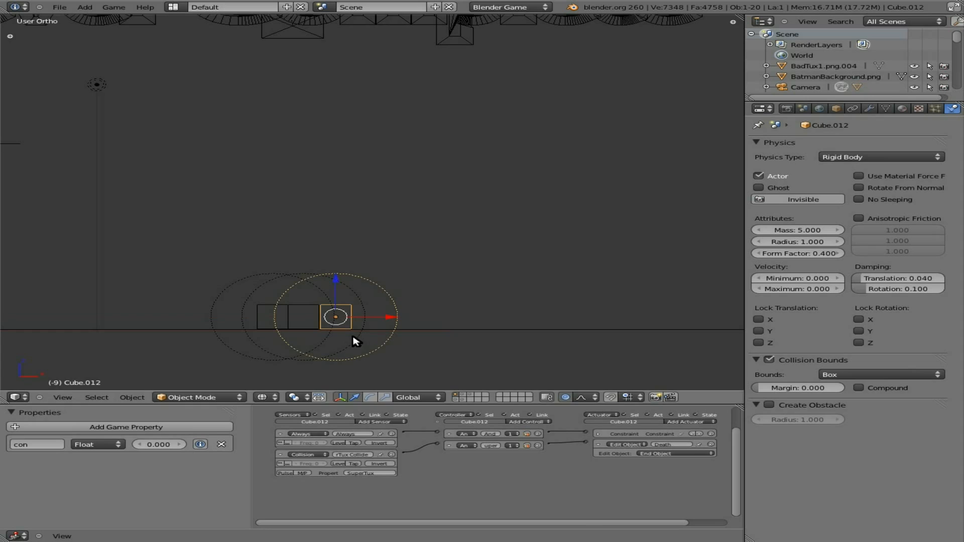
pyautogui.hotkey('shift', 'd')
pyautogui.press('x')
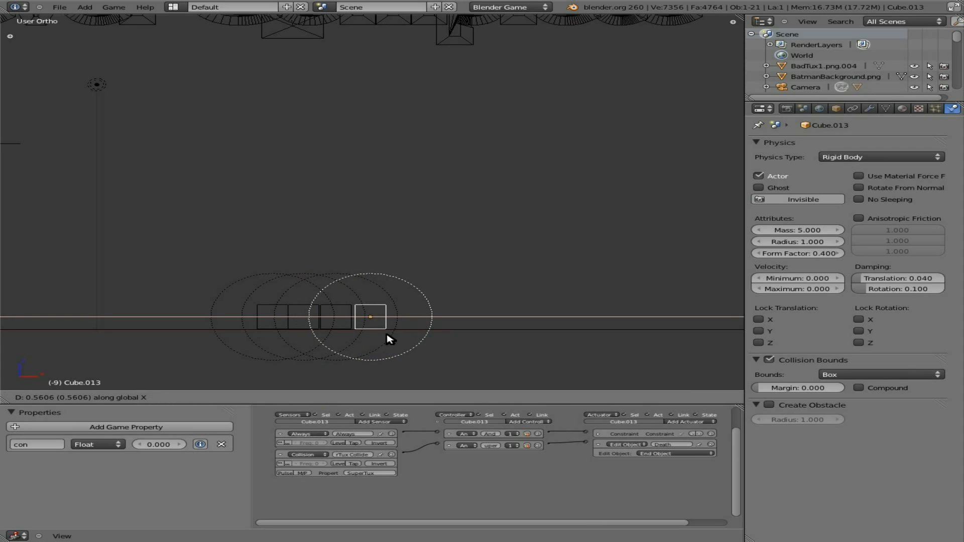
pyautogui.click(387, 340)
pyautogui.hotkey('shift', 'd')
pyautogui.press('x')
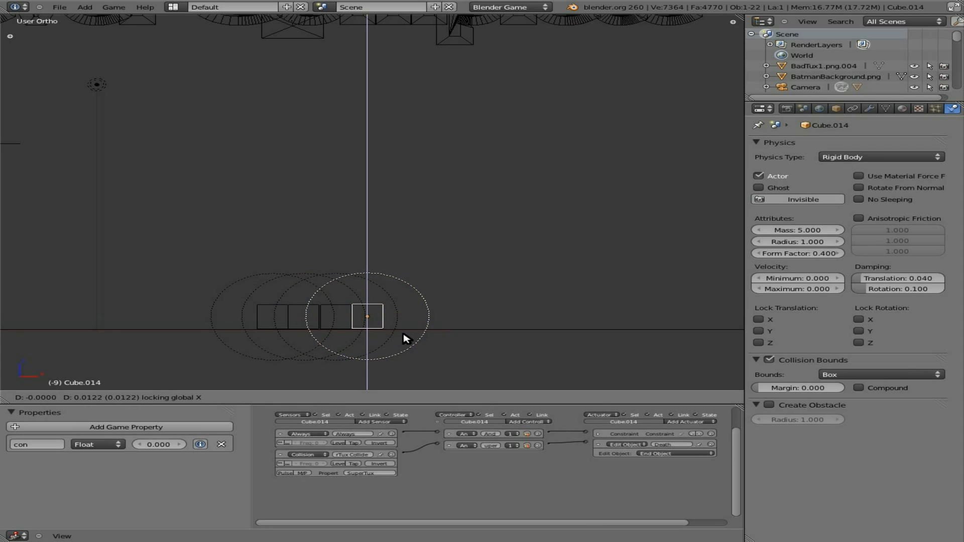
pyautogui.press('x')
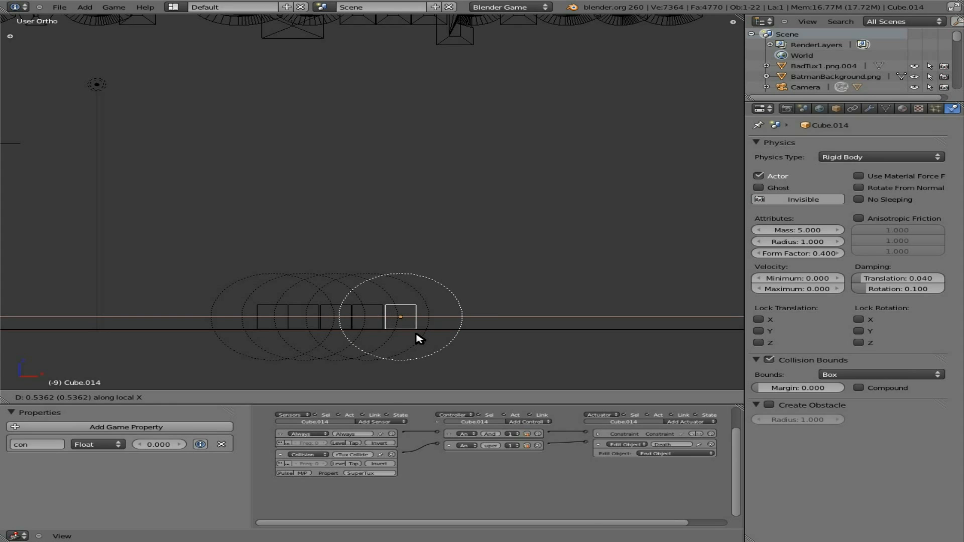
pyautogui.click(415, 334)
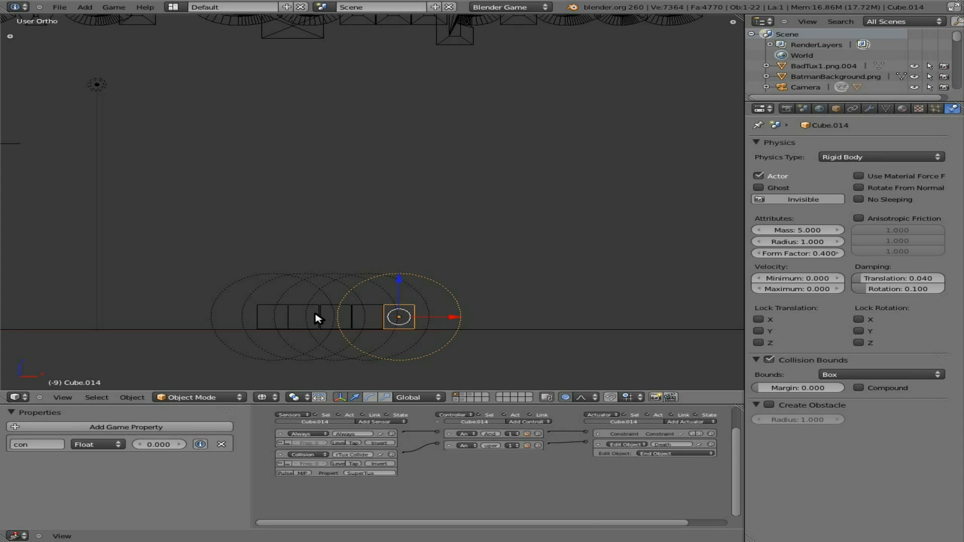
# Step: Select the whole five-block row and duplicate it upward along Z three times, stacking four rows on top of each other
pyautogui.press('b')
pyautogui.moveTo(268, 293); pyautogui.dragTo(400, 321)
pyautogui.hotkey('shift', 'd')
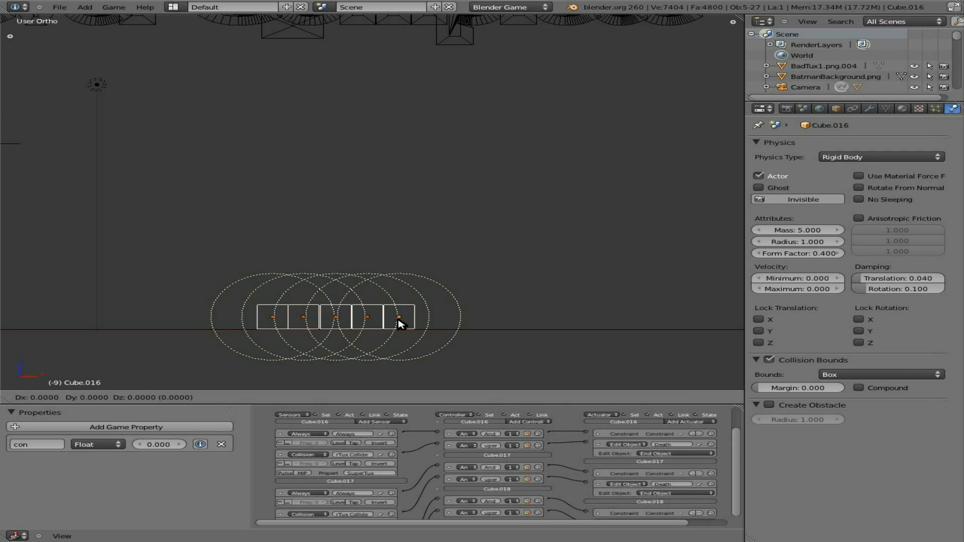
pyautogui.press('z')
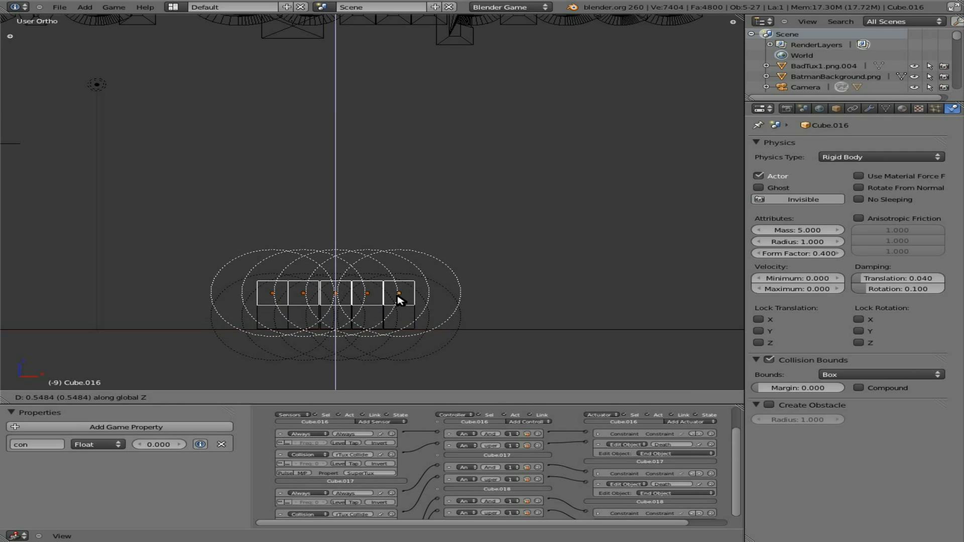
pyautogui.click(400, 298)
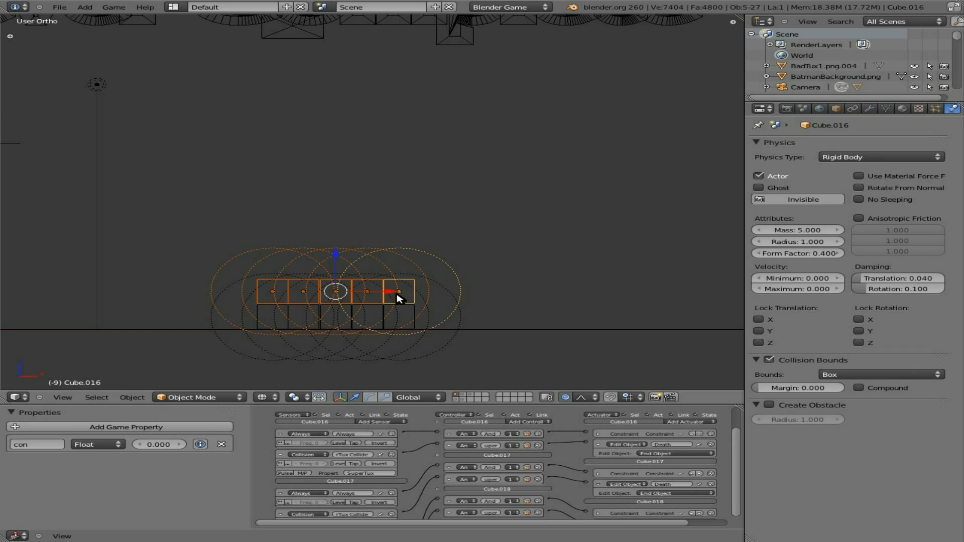
pyautogui.hotkey('shift', 'd')
pyautogui.press('z')
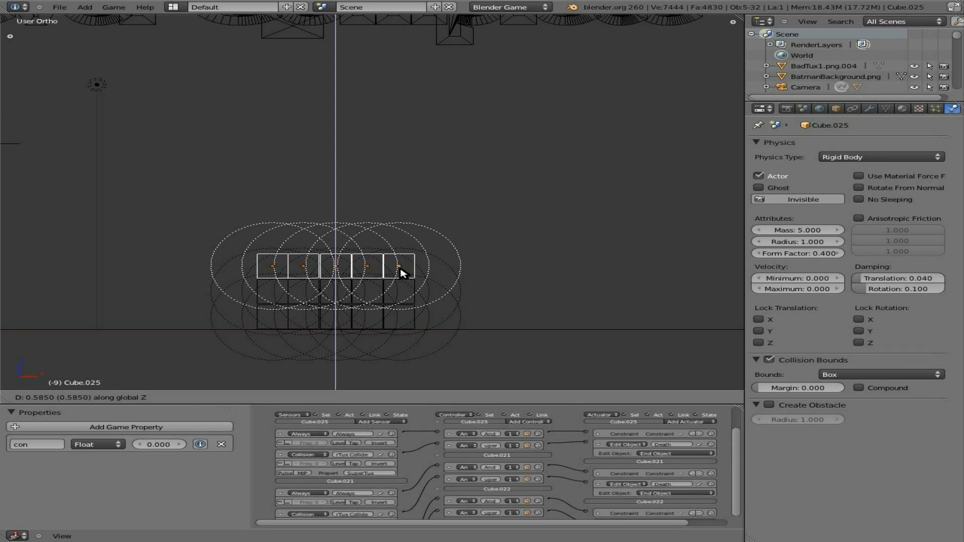
pyautogui.click(400, 270)
pyautogui.hotkey('shift', 'd')
pyautogui.press('z')
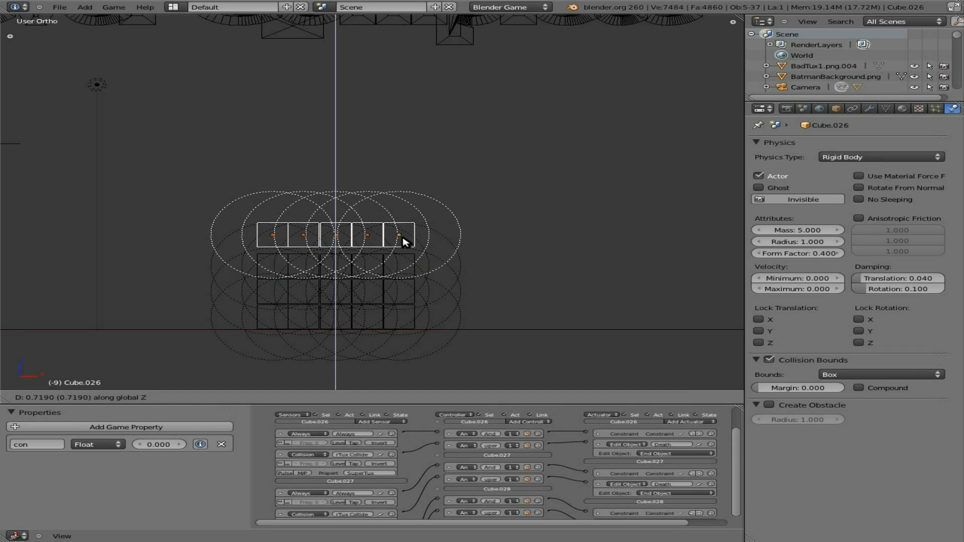
pyautogui.click(405, 246)
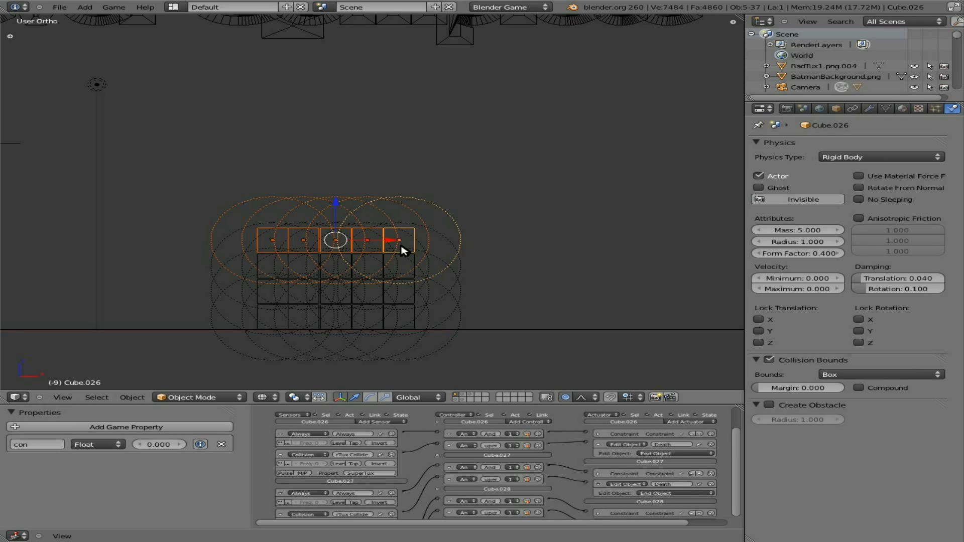
# Step: Select all twenty blocks and duplicate them about 2.34 units up along Z, resting the copy on the original stack
pyautogui.press('b')
pyautogui.moveTo(230, 236); pyautogui.dragTo(437, 312)
pyautogui.keyDown('shift'); pyautogui.scroll(-6, 434, 307); pyautogui.keyUp('shift')
pyautogui.keyDown('shift'); pyautogui.scroll(2, 434, 306); pyautogui.keyUp('shift')
pyautogui.scroll(-1, 435, 307)
pyautogui.keyDown('ctrl'); pyautogui.scroll(-20, 434, 307); pyautogui.keyUp('ctrl')
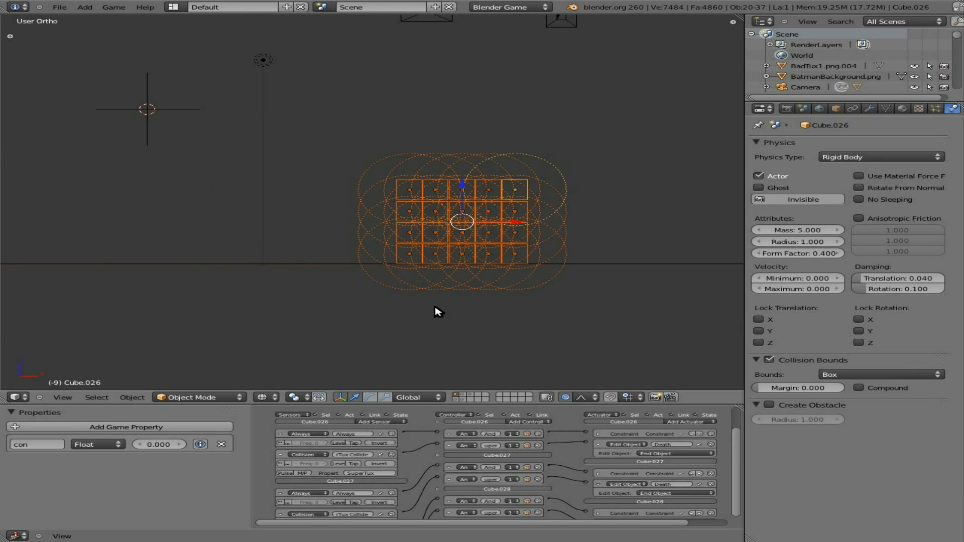
pyautogui.keyDown('ctrl'); pyautogui.scroll(3, 433, 306); pyautogui.keyUp('ctrl')
pyautogui.scroll(-5, 431, 306)
pyautogui.scroll(-3, 435, 312)
pyautogui.scroll(-2, 434, 310)
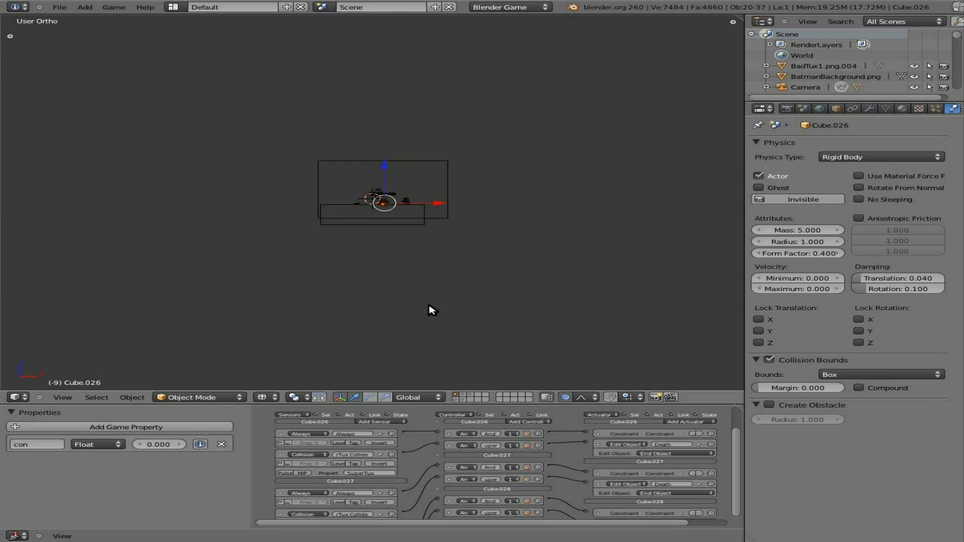
pyautogui.scroll(2, 434, 311)
pyautogui.scroll(8, 433, 310)
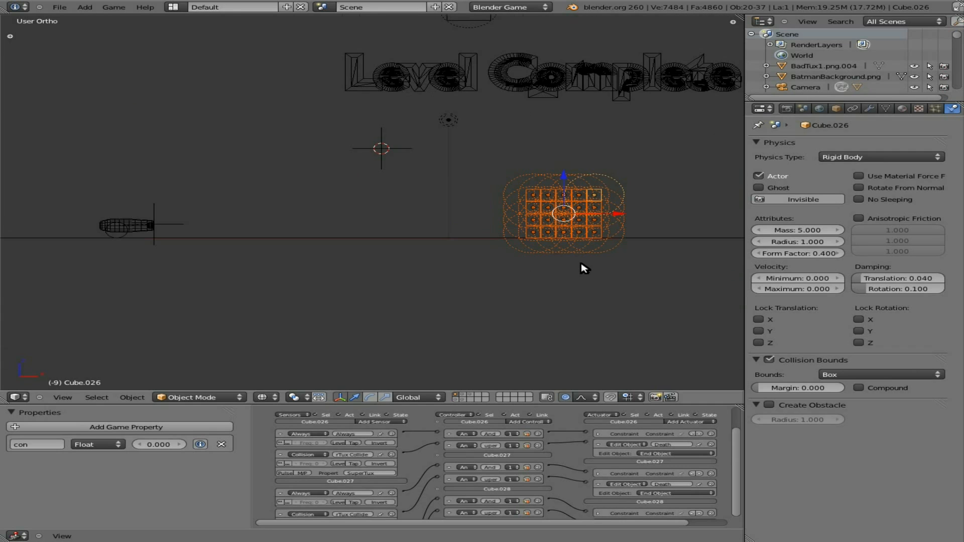
pyautogui.scroll(4, 583, 264)
pyautogui.keyDown('shift'); pyautogui.moveTo(652, 217); pyautogui.dragTo(170, 274, button='middle'); pyautogui.keyUp('shift')
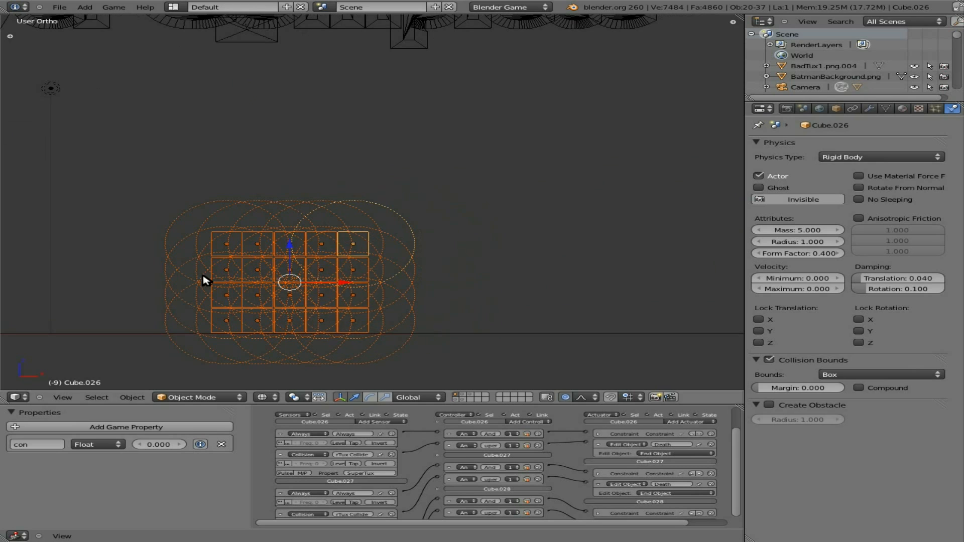
pyautogui.hotkey('shift', 'd')
pyautogui.press('z')
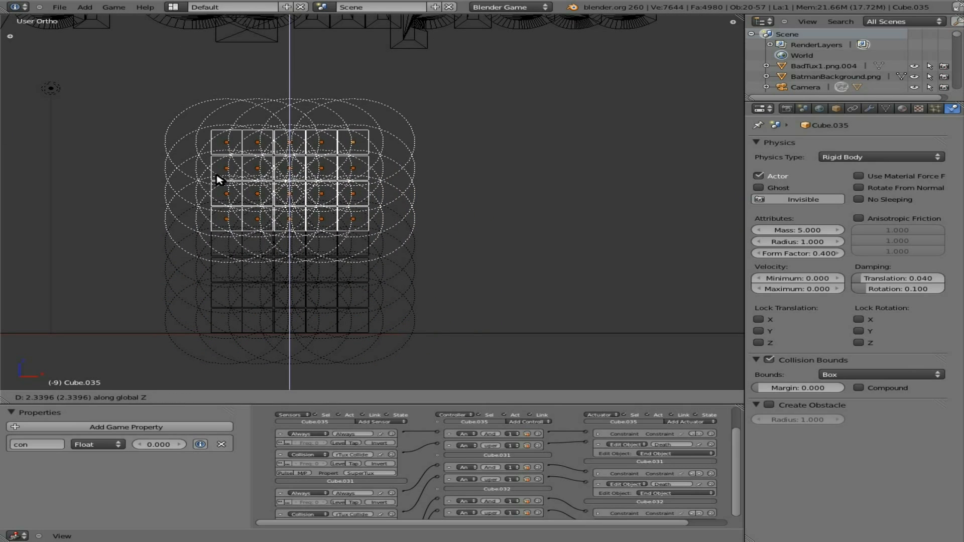
pyautogui.click(248, 192)
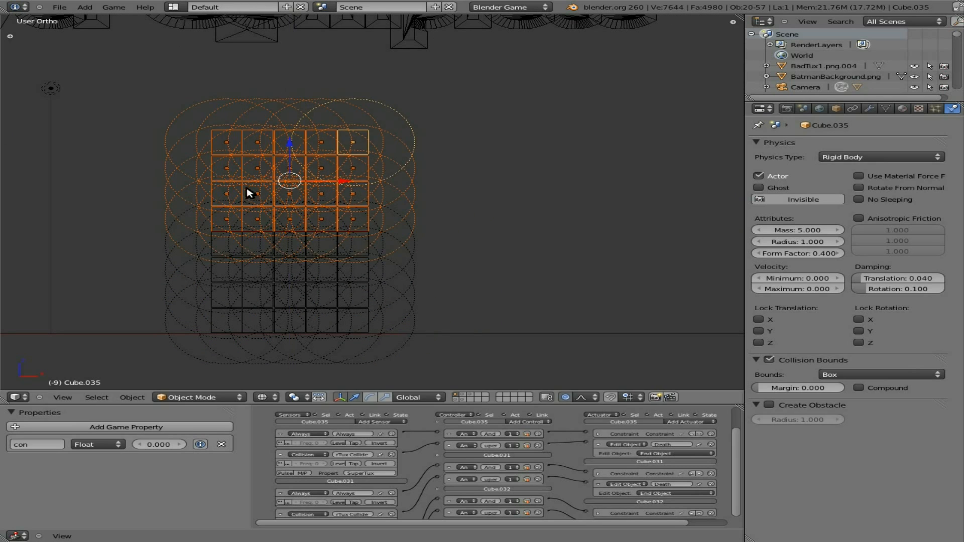
# Step: Switch the viewport to textured shading and run the game briefly to test the block tower, then stop it
pyautogui.click(265, 397)
pyautogui.click(286, 351)
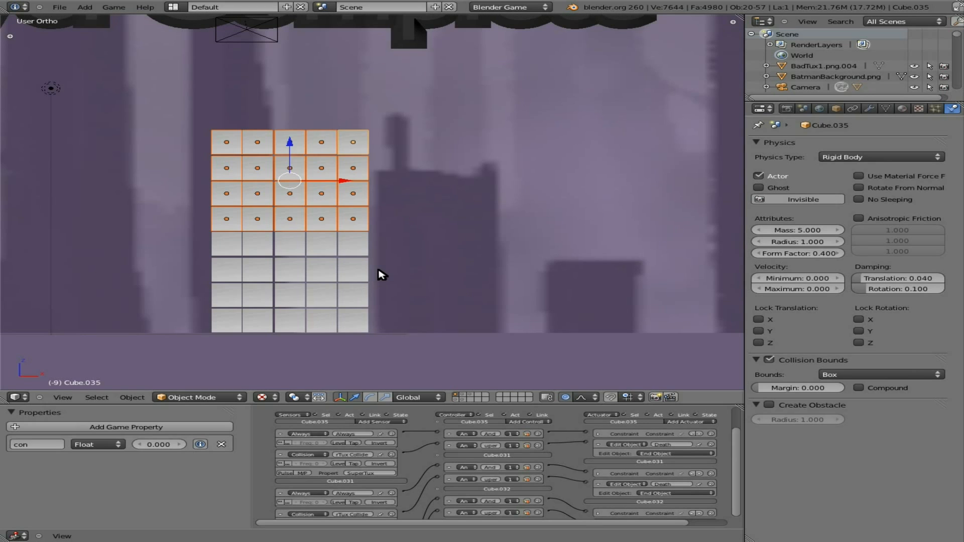
pyautogui.press('p')
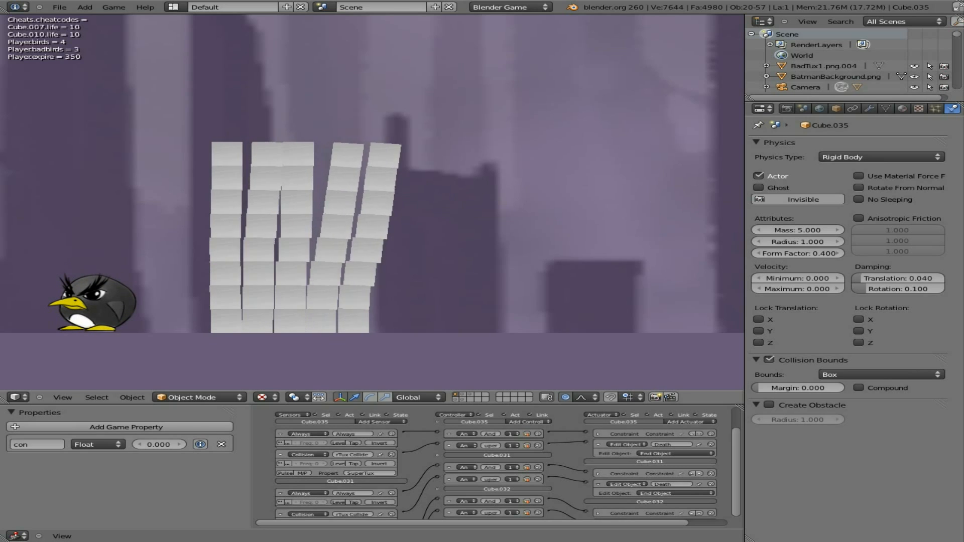
pyautogui.press('Escape')
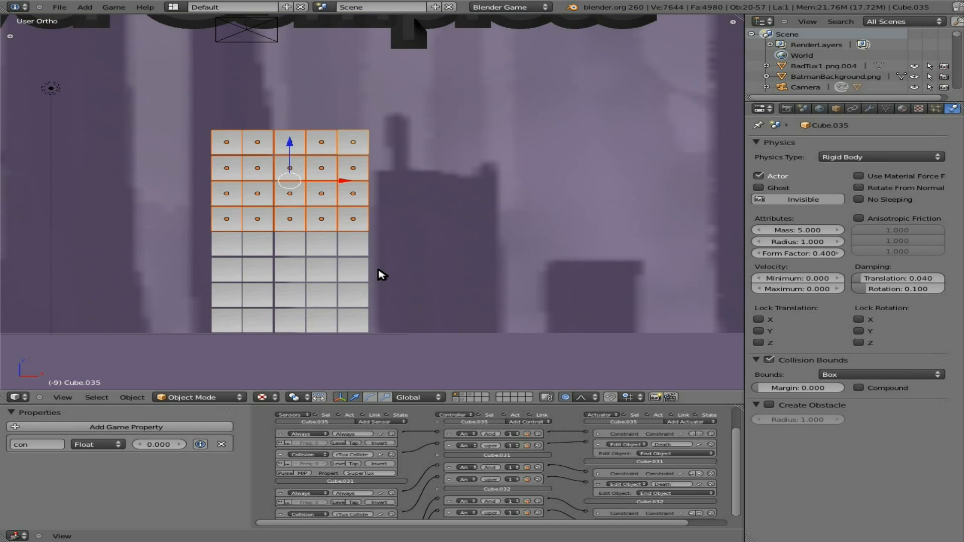
# Step: Duplicate the cannon-side block of the tower's fourth row from the top and place the copy about 0.5 units outward along X
pyautogui.rightClick(216, 219)
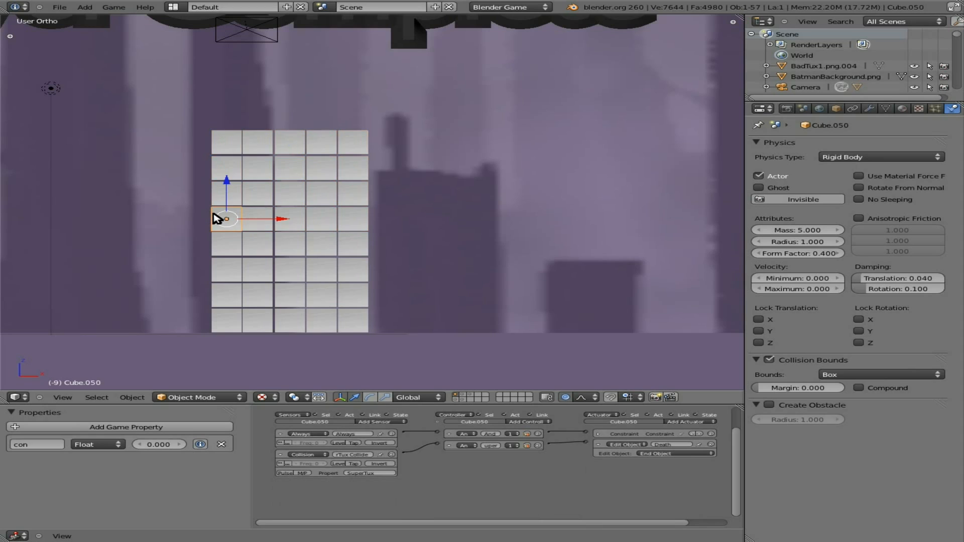
pyautogui.hotkey('shift', 'd')
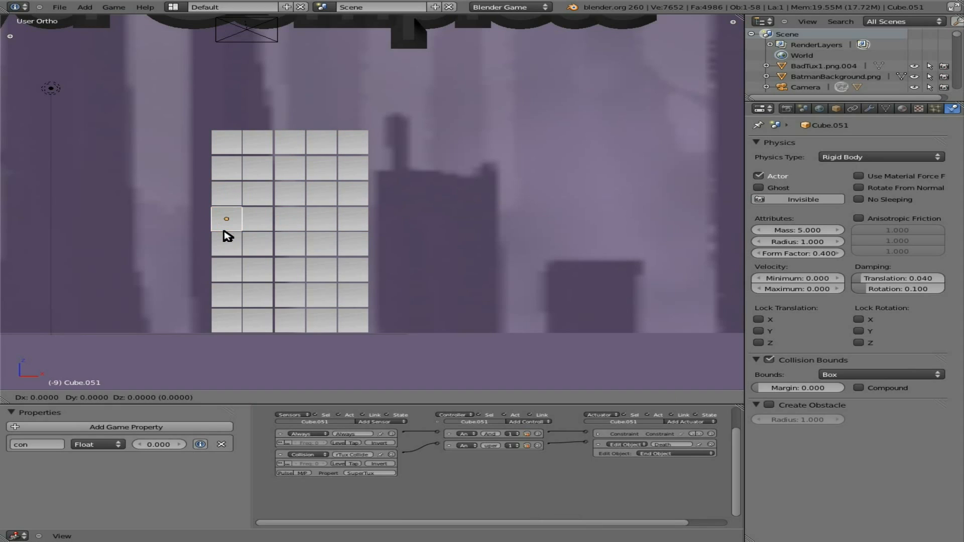
pyautogui.press('x')
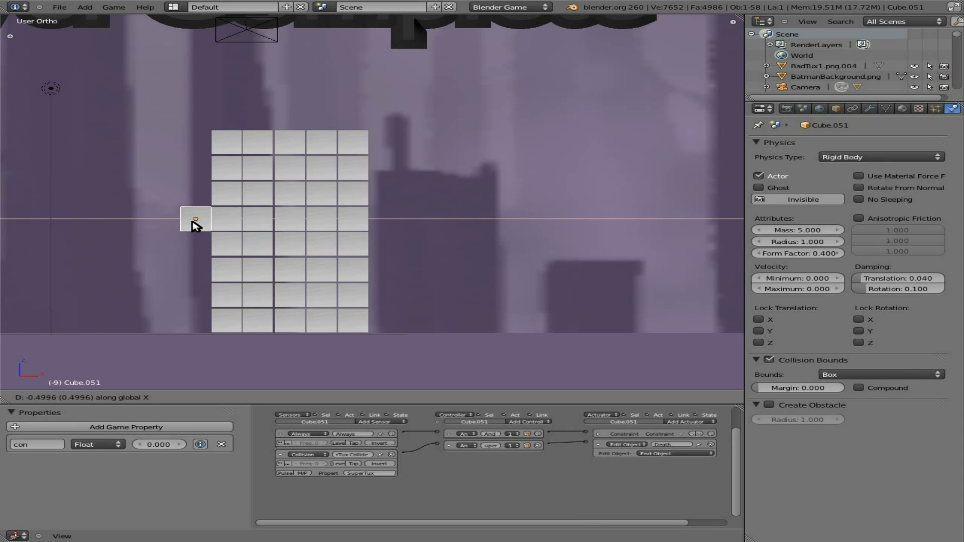
pyautogui.click(194, 225)
pyautogui.press('s')
pyautogui.press('z')
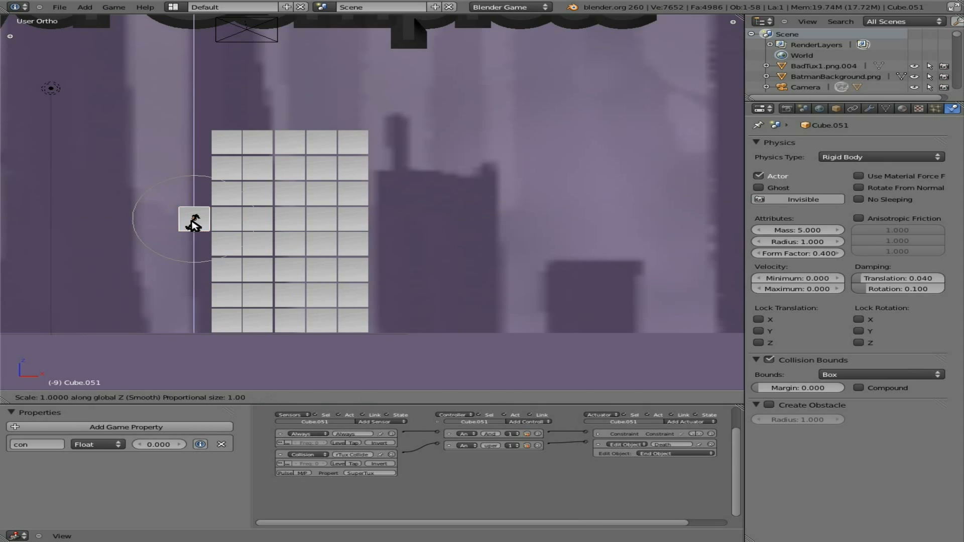
pyautogui.press('Escape')
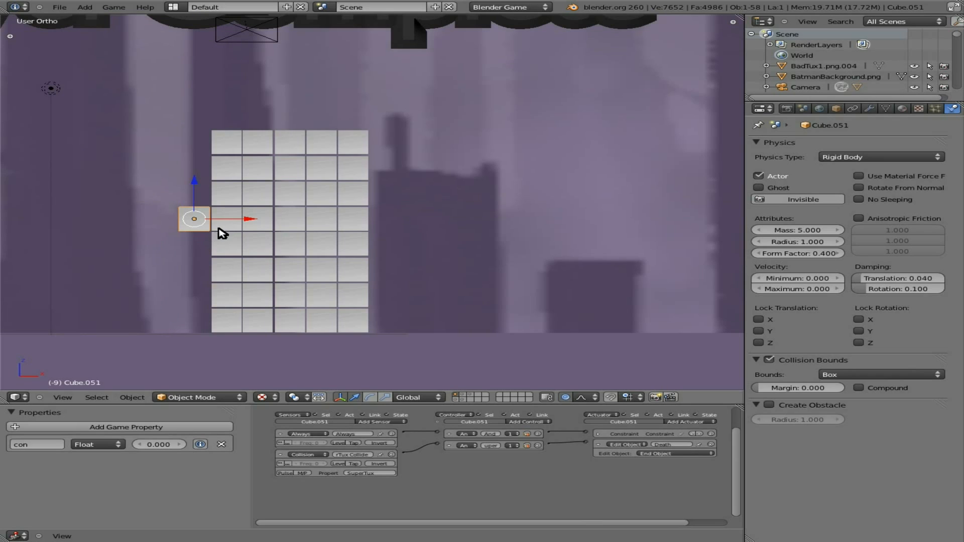
pyautogui.rightClick(223, 230)
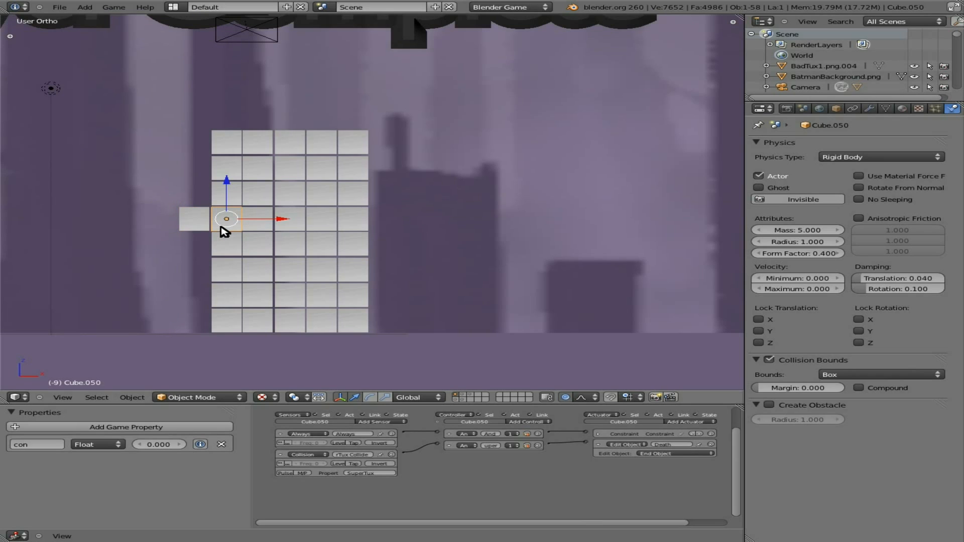
pyautogui.press('g')
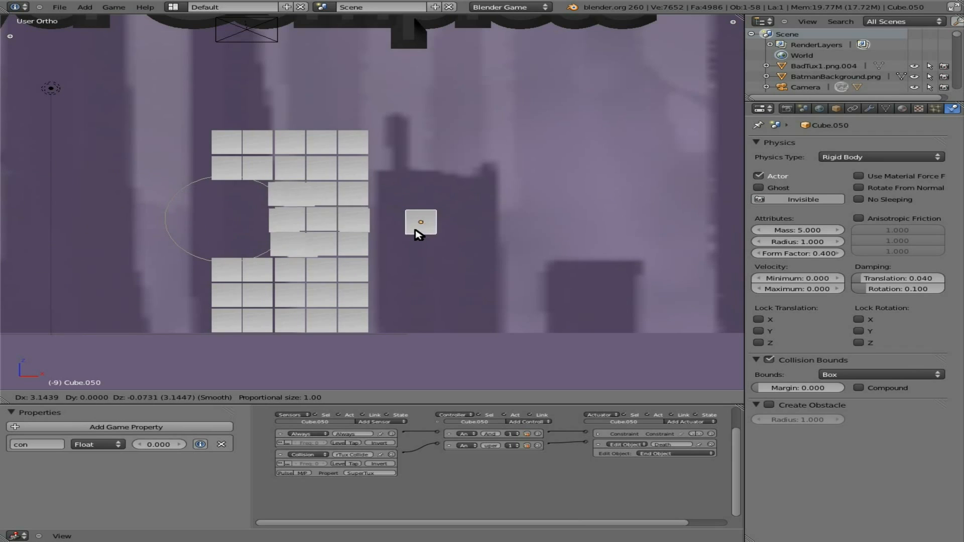
pyautogui.rightClick(233, 221)
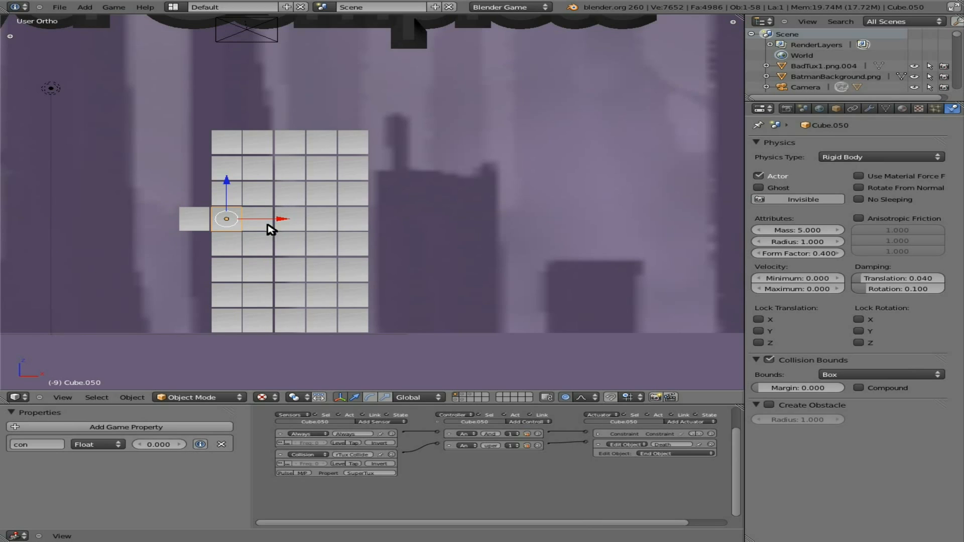
# Step: Try to move the middle block of the fourth row from the top up and toward the cannon with proportional editing enabled
pyautogui.rightClick(304, 220)
pyautogui.press('g')
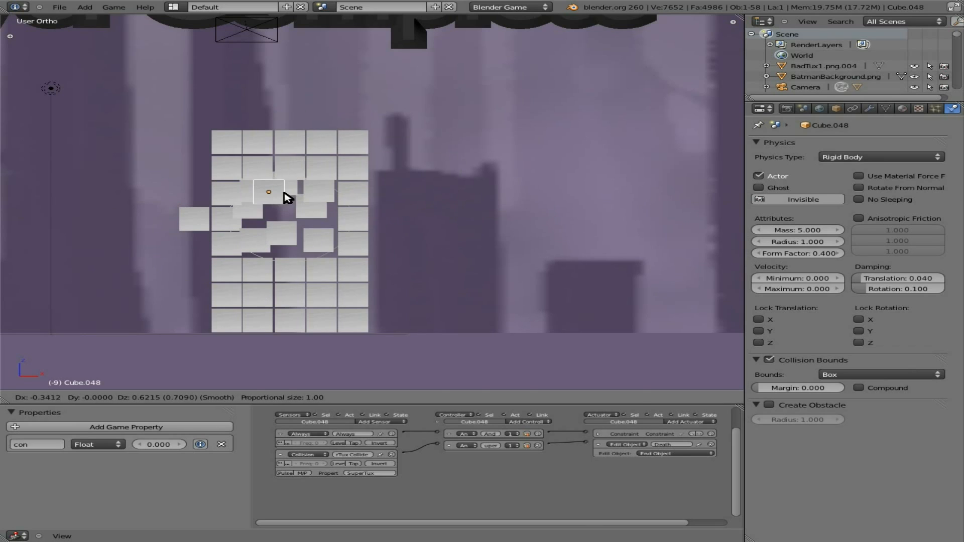
pyautogui.click(288, 197)
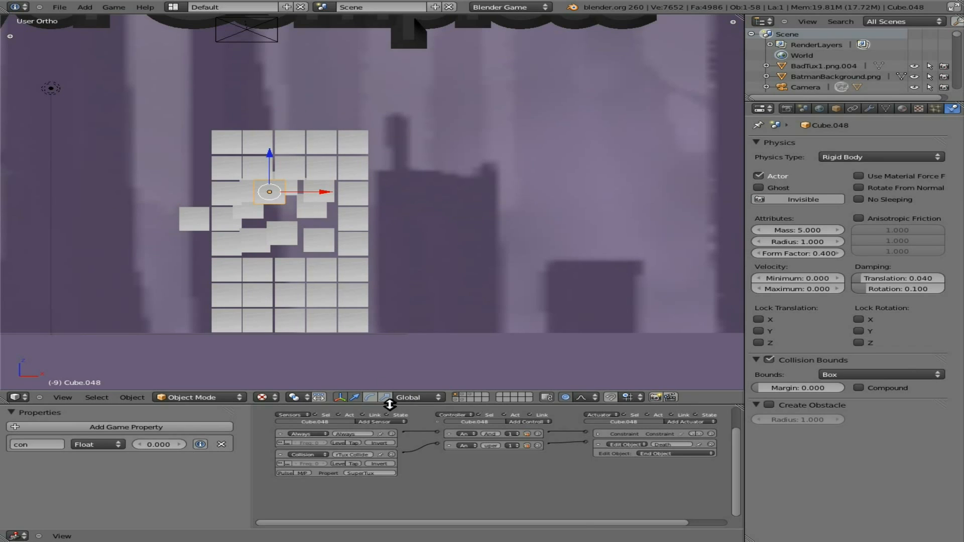
# Step: Turn off proportional editing and undo the moves of the middle block, restoring the regular block grid
pyautogui.click(566, 398)
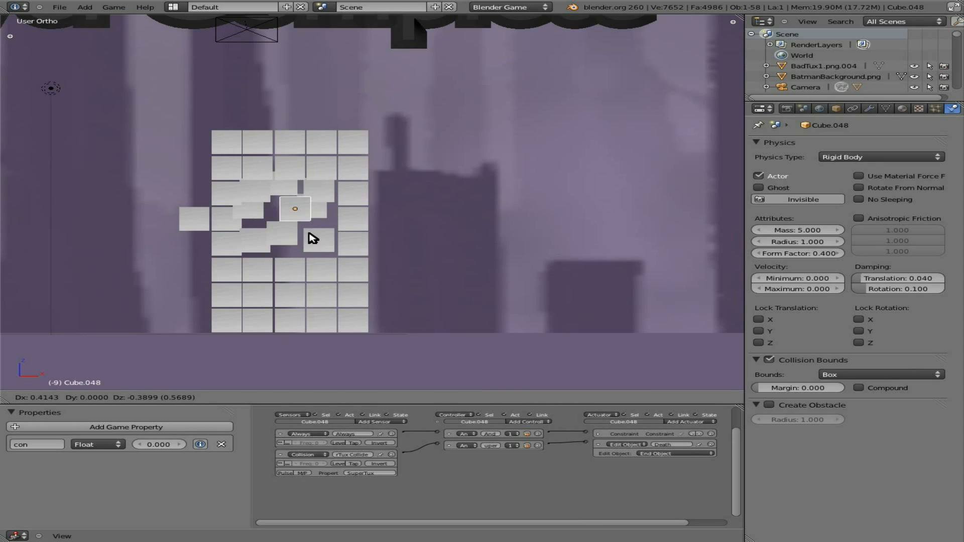
pyautogui.hotkey('ctrl', 'z')
pyautogui.hotkey('ctrl', 'z')
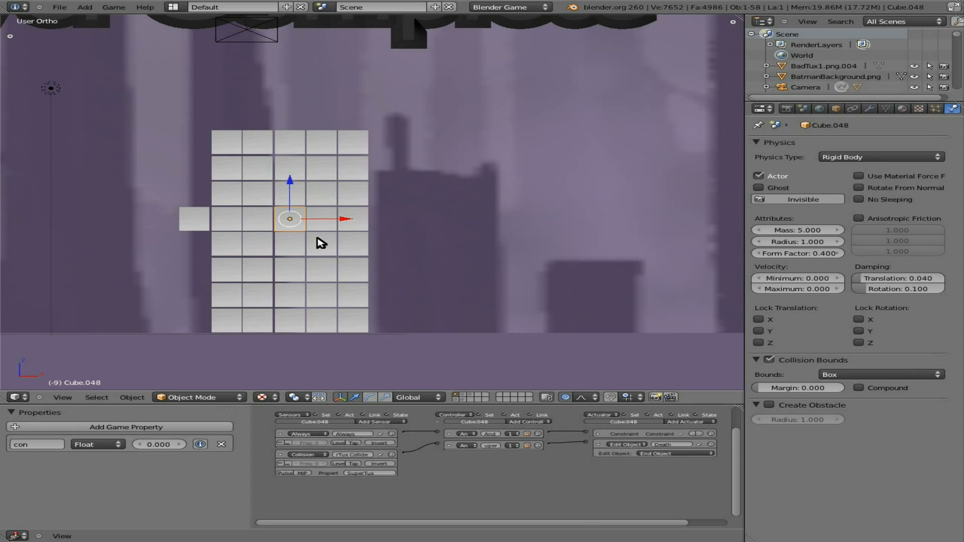
pyautogui.rightClick(197, 225)
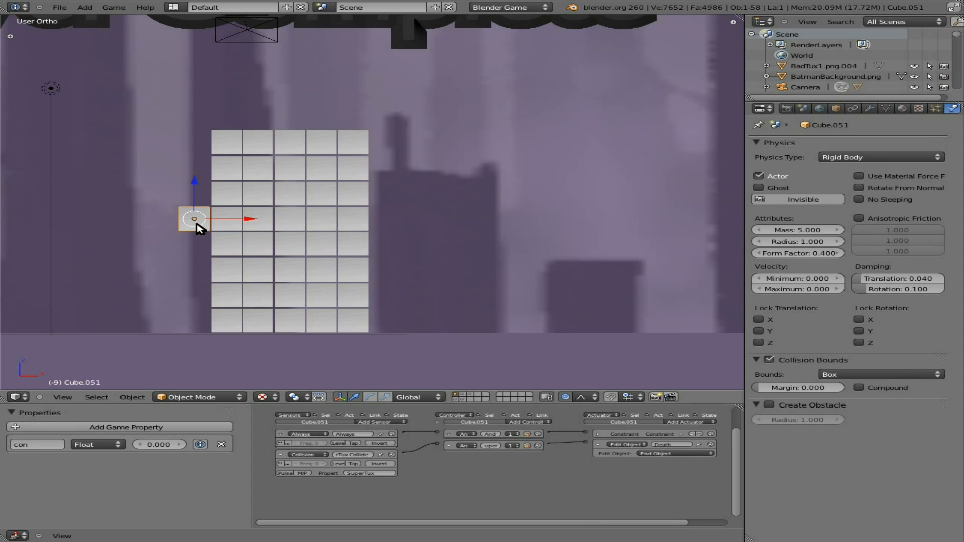
pyautogui.press('s')
pyautogui.press('z')
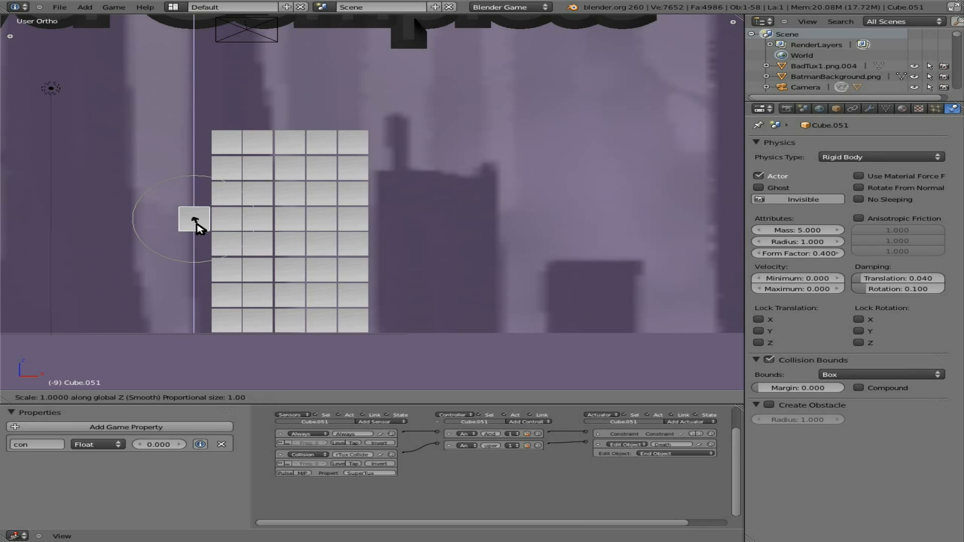
pyautogui.press('Escape')
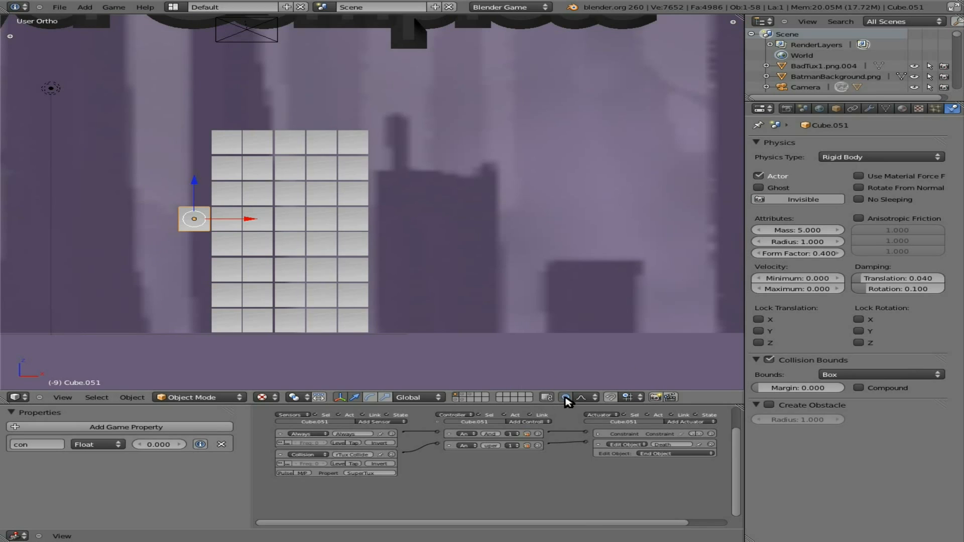
# Step: Turn off proportional editing and stretch the protruding outer block along Z into a pillar reaching the ground and rising slightly above the tower
pyautogui.click(566, 399)
pyautogui.rightClick(237, 227)
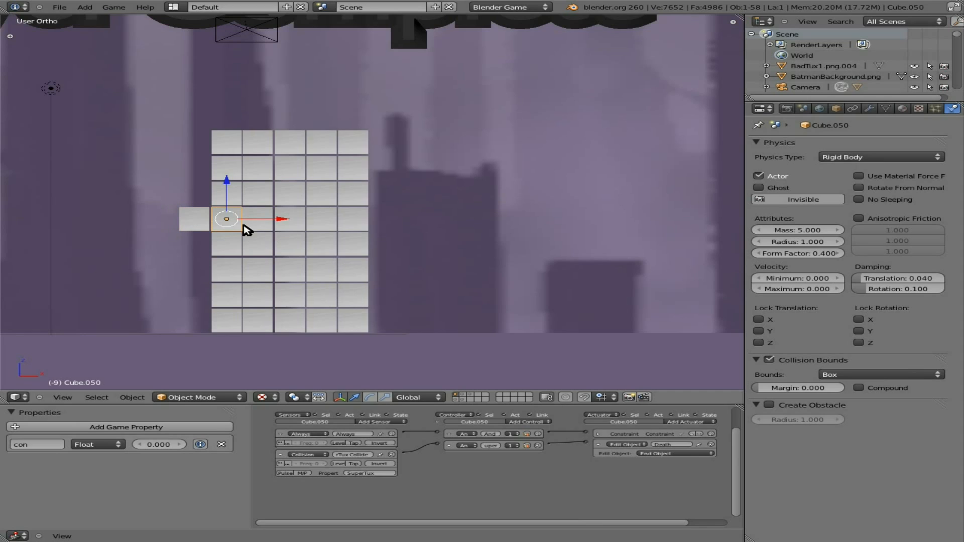
pyautogui.rightClick(187, 224)
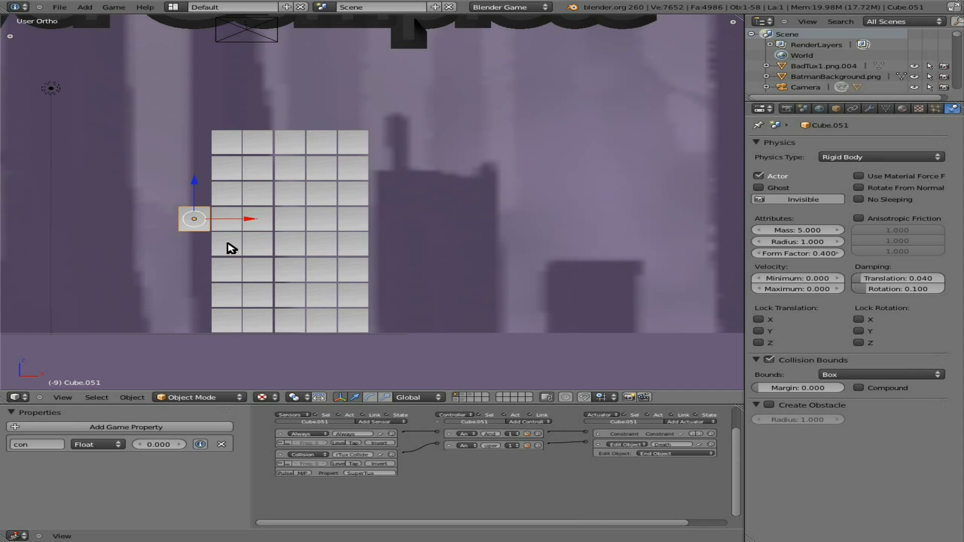
pyautogui.press('s')
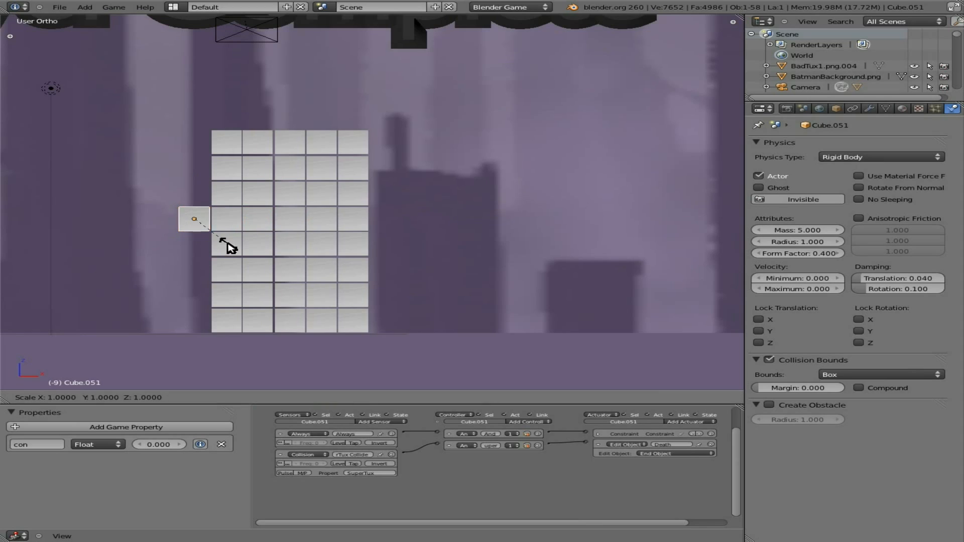
pyautogui.press('z')
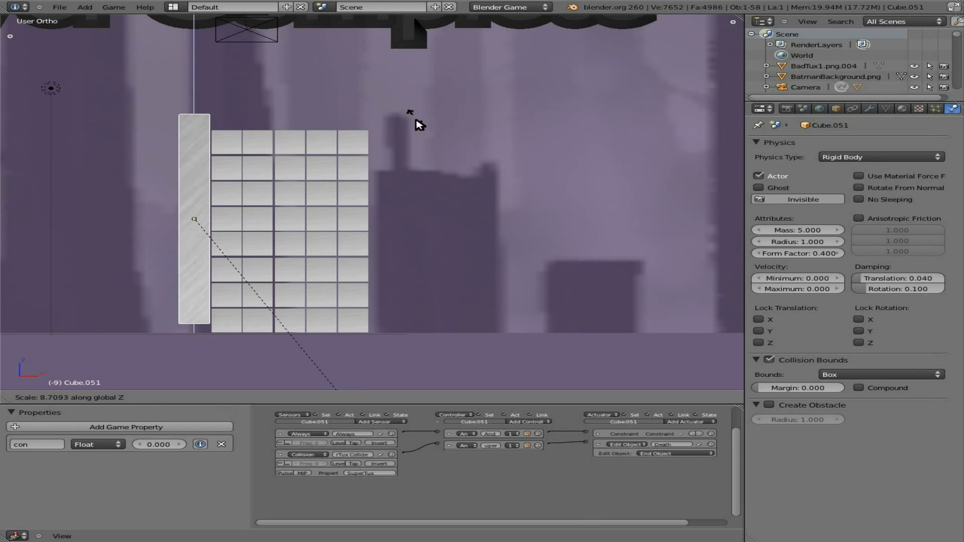
pyautogui.click(429, 143)
# Step: Duplicate the pillar and place the copy about 3.08 units along X, against the opposite side of the tower
pyautogui.hotkey('shift', 'd')
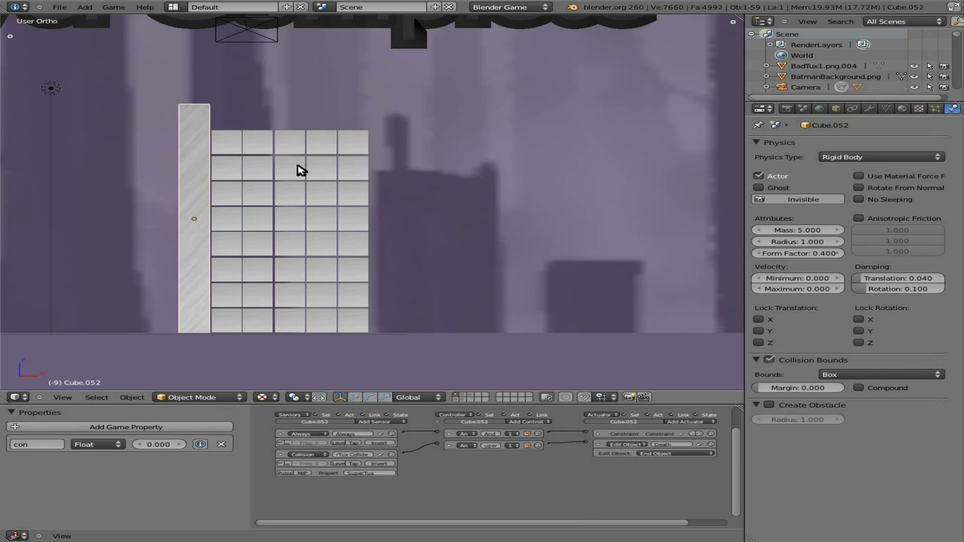
pyautogui.press('g')
pyautogui.press('z')
pyautogui.press('x')
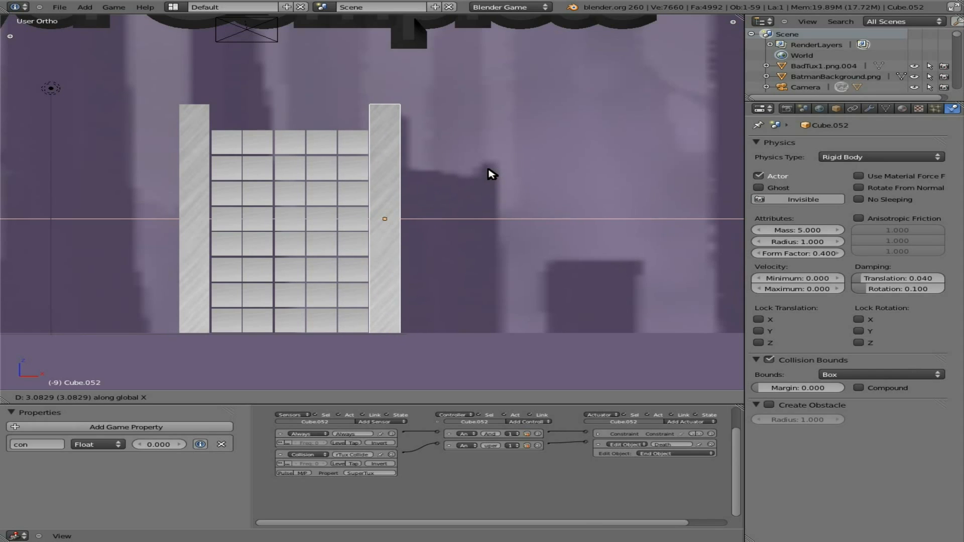
pyautogui.click(490, 173)
# Step: Nudge the original pillar slightly toward the blocks along X and run the game briefly to test the structure
pyautogui.rightClick(199, 201)
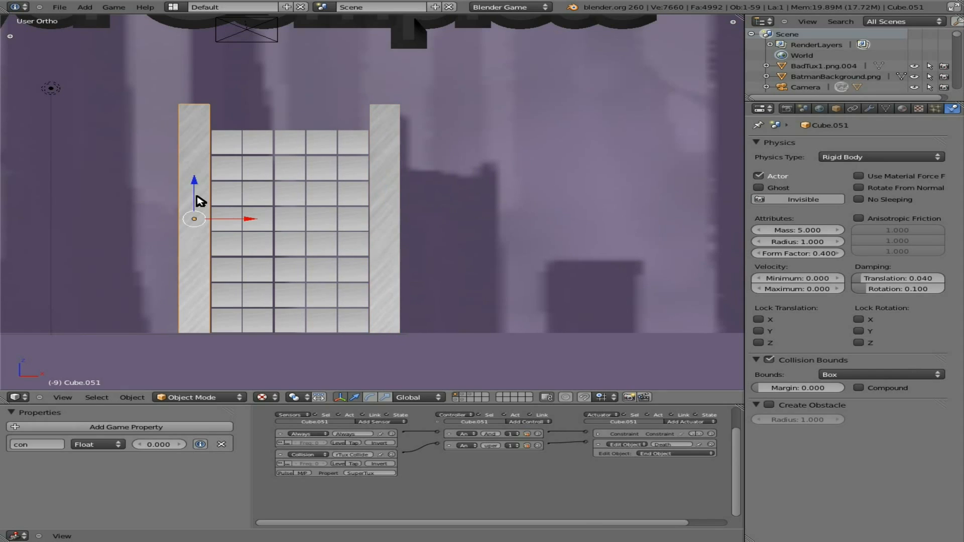
pyautogui.press('g')
pyautogui.press('x')
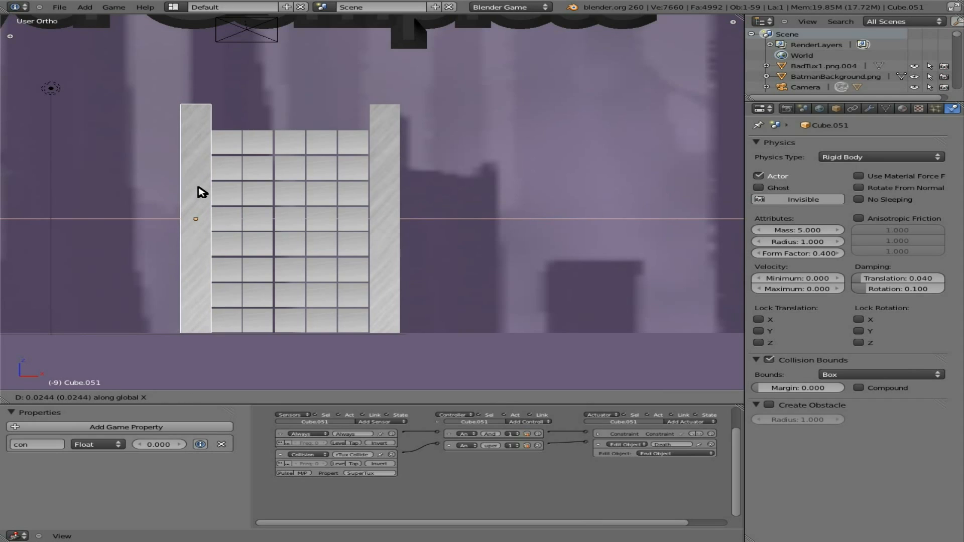
pyautogui.click(198, 191)
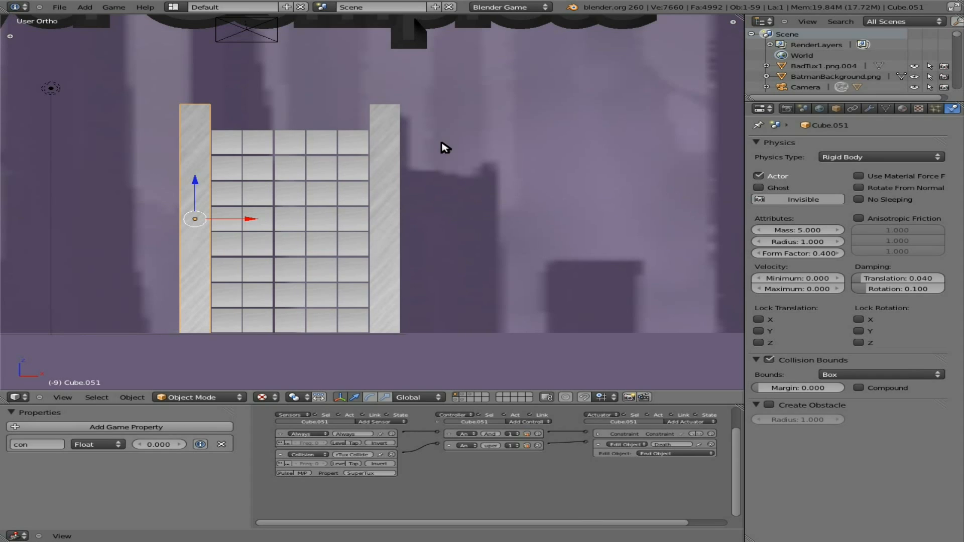
pyautogui.press('p')
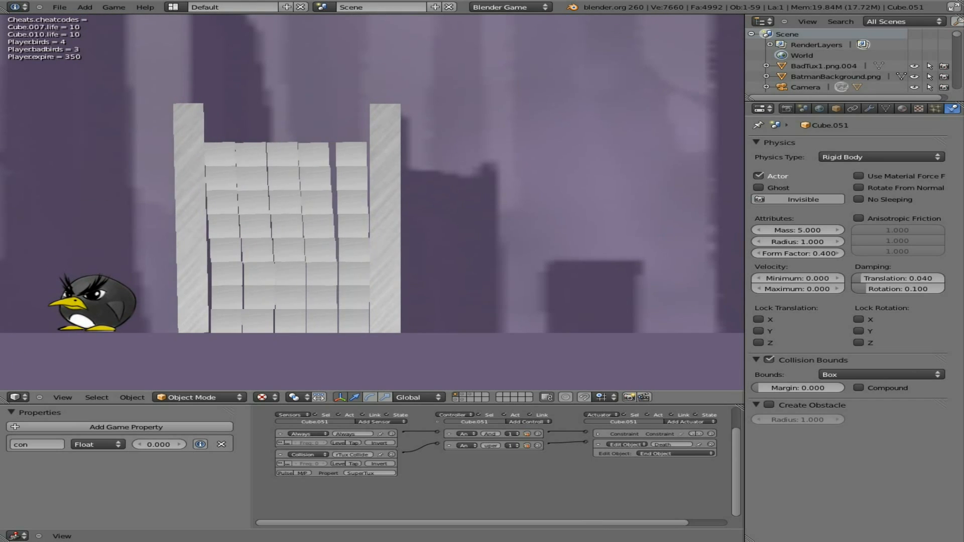
pyautogui.press('Escape')
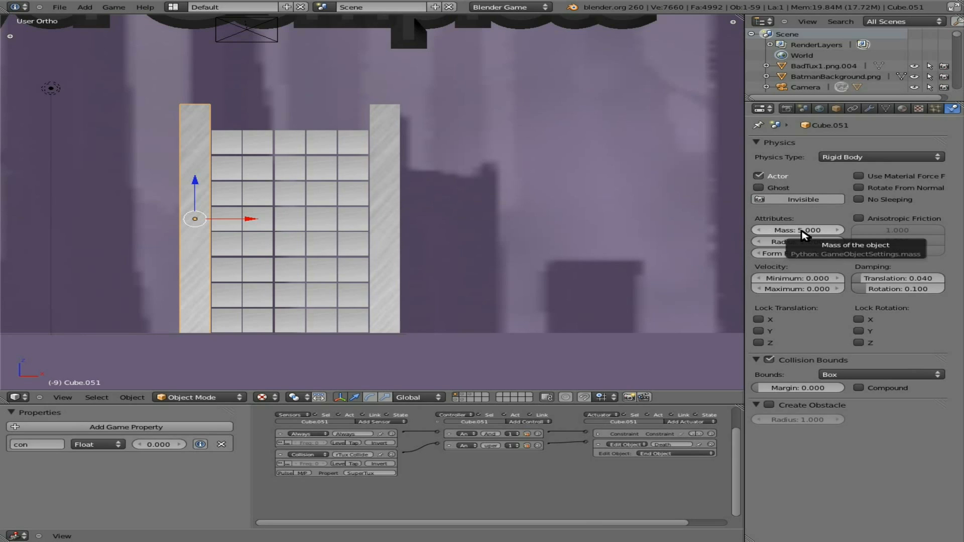
# Step: Set the physics mass of both pillars to 50 and run the game briefly to test the structure
pyautogui.click(802, 232)
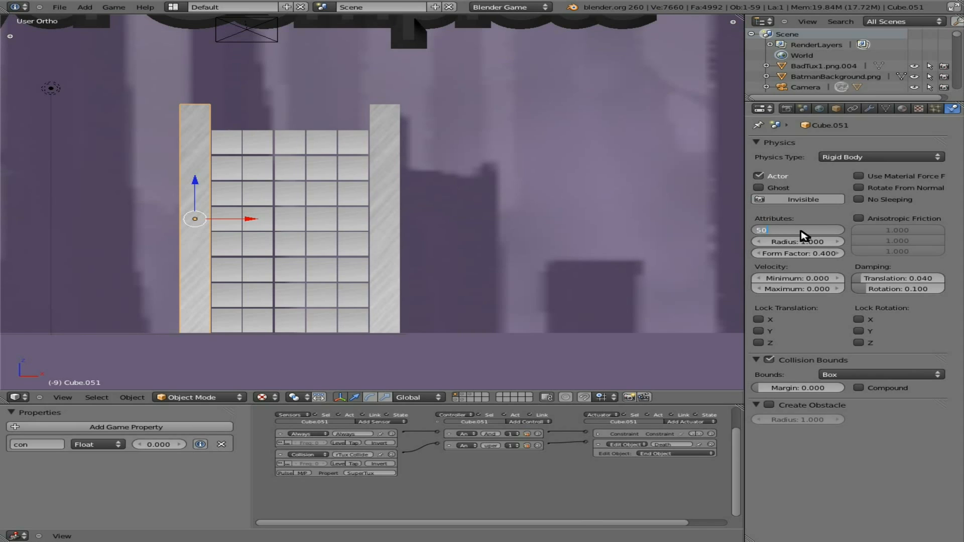
pyautogui.write('50')
pyautogui.press('Return')
pyautogui.rightClick(400, 217)
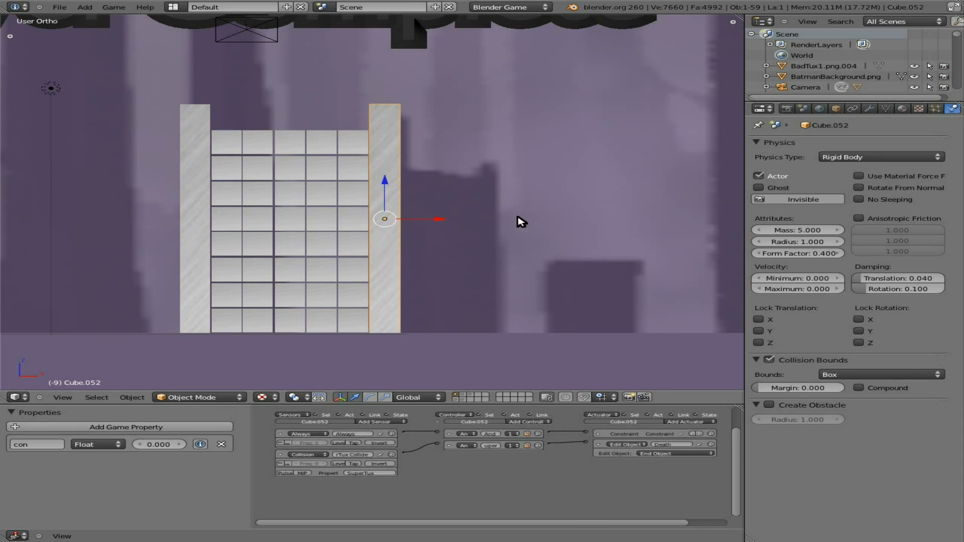
pyautogui.click(802, 232)
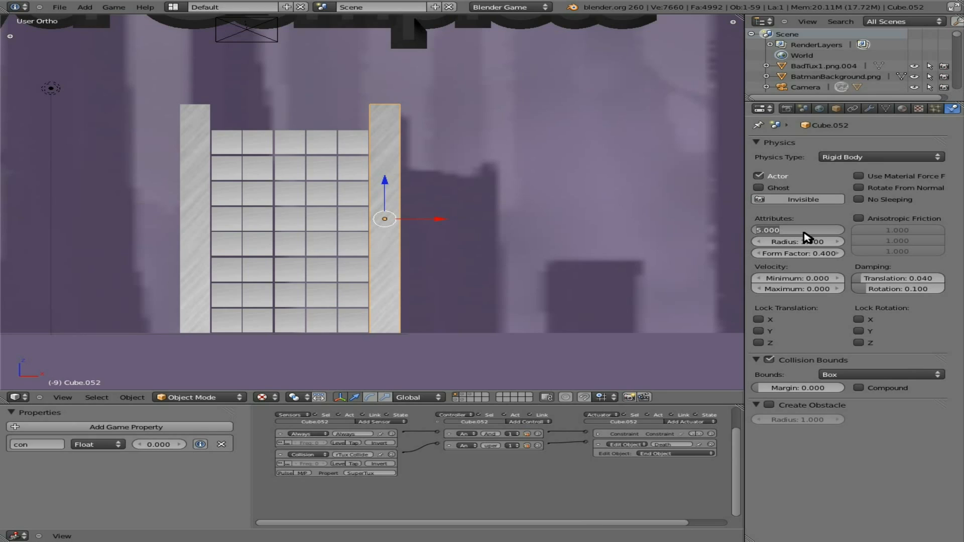
pyautogui.write('50')
pyautogui.press('Return')
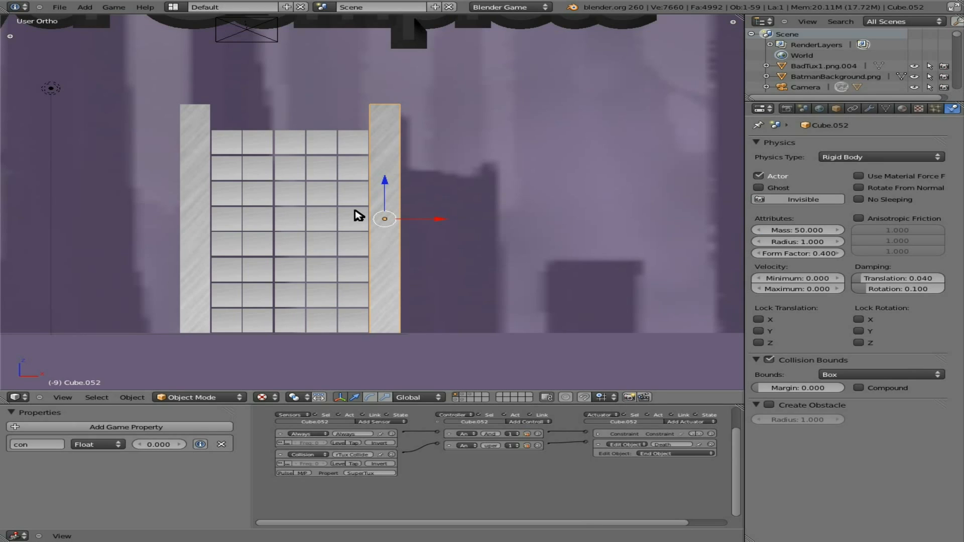
pyautogui.press('p')
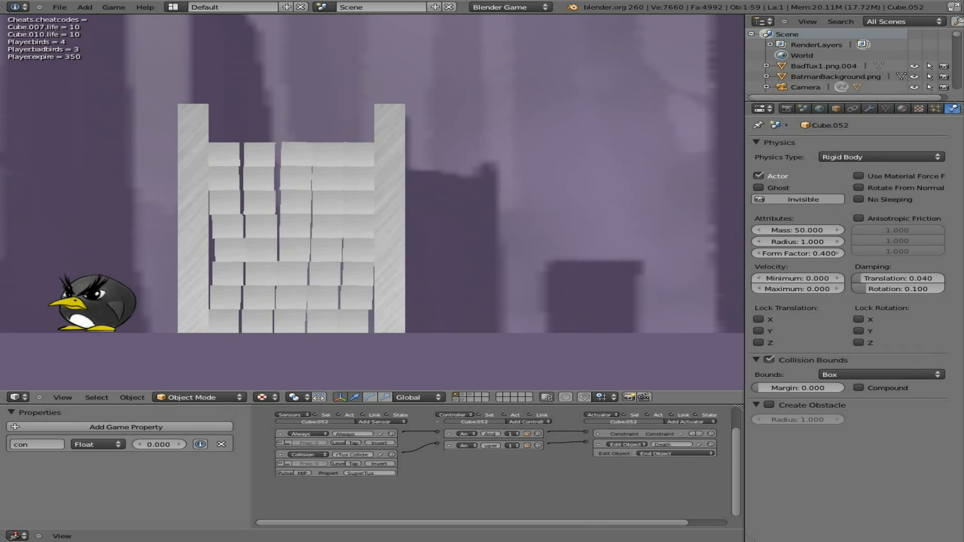
pyautogui.press('Escape')
# Step: Delete the two blocks on either side of the middle block in the third row from the top
pyautogui.rightClick(248, 202)
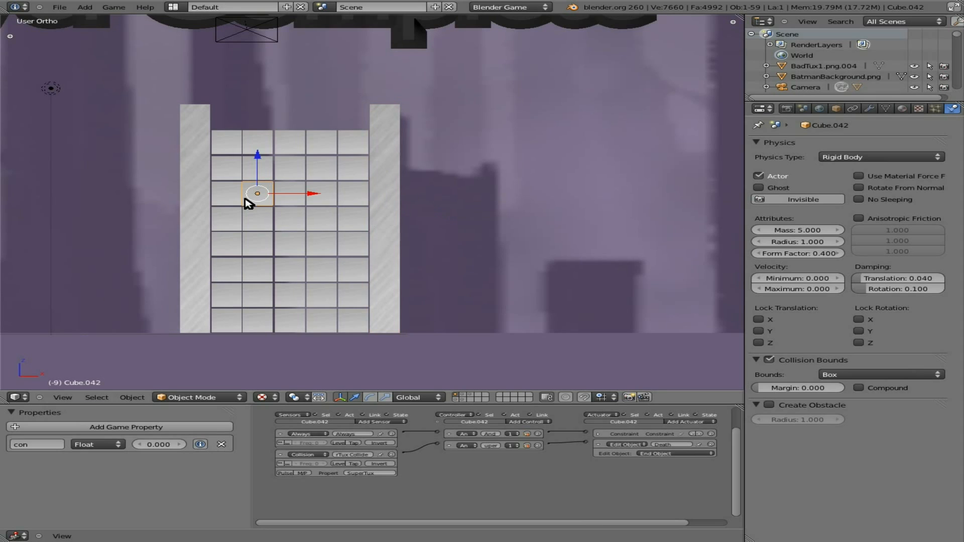
pyautogui.keyDown('shift'); pyautogui.rightClick(234, 202); pyautogui.keyUp('shift')
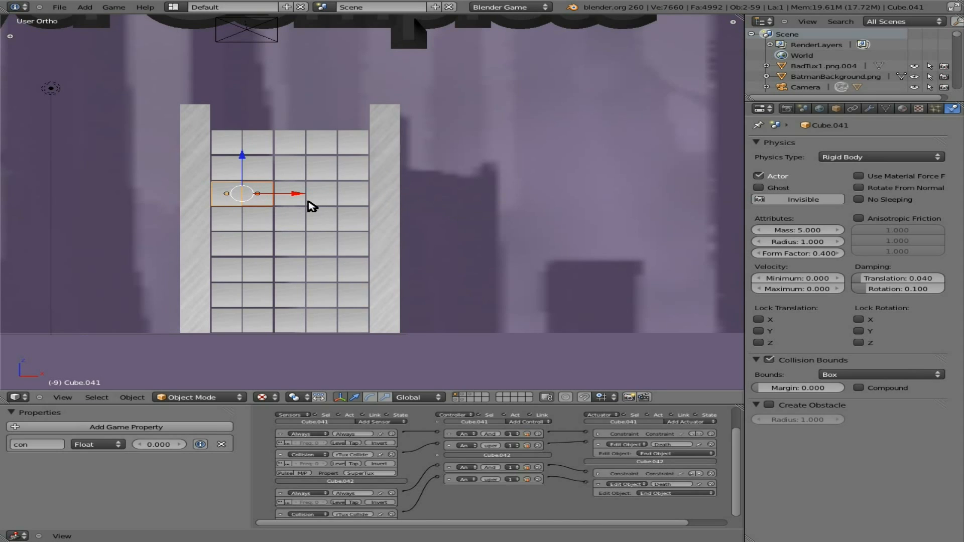
pyautogui.keyDown('shift'); pyautogui.rightClick(311, 206); pyautogui.keyUp('shift')
pyautogui.keyDown('shift'); pyautogui.rightClick(353, 204); pyautogui.keyUp('shift')
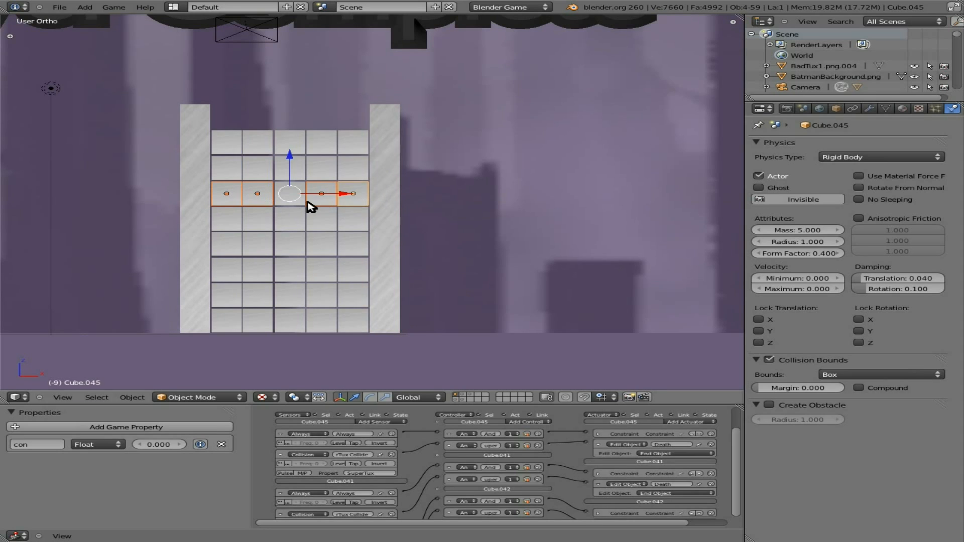
pyautogui.press('x')
pyautogui.click(308, 207)
# Step: Scale the third row's remaining middle block along X into a beam spanning the full width between the pillars
pyautogui.rightClick(303, 203)
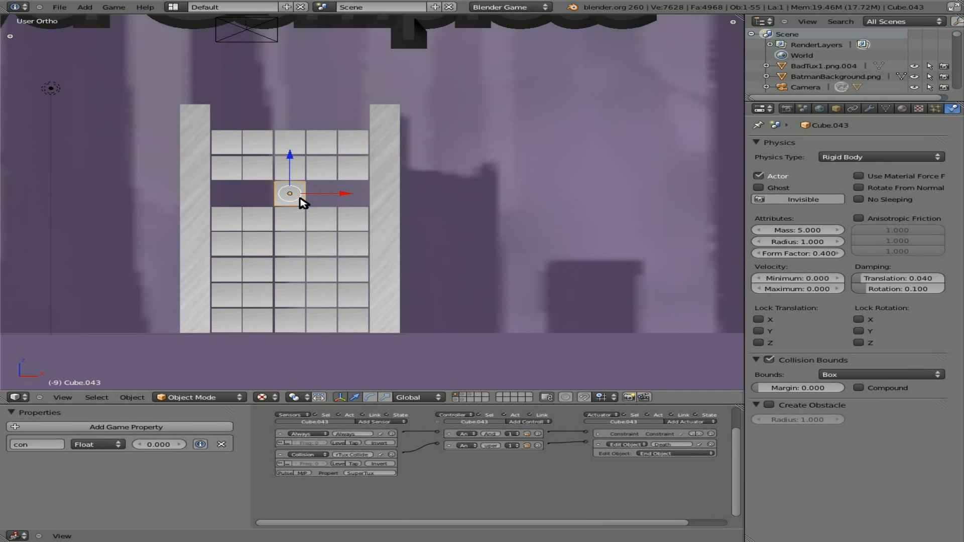
pyautogui.press('s')
pyautogui.press('x')
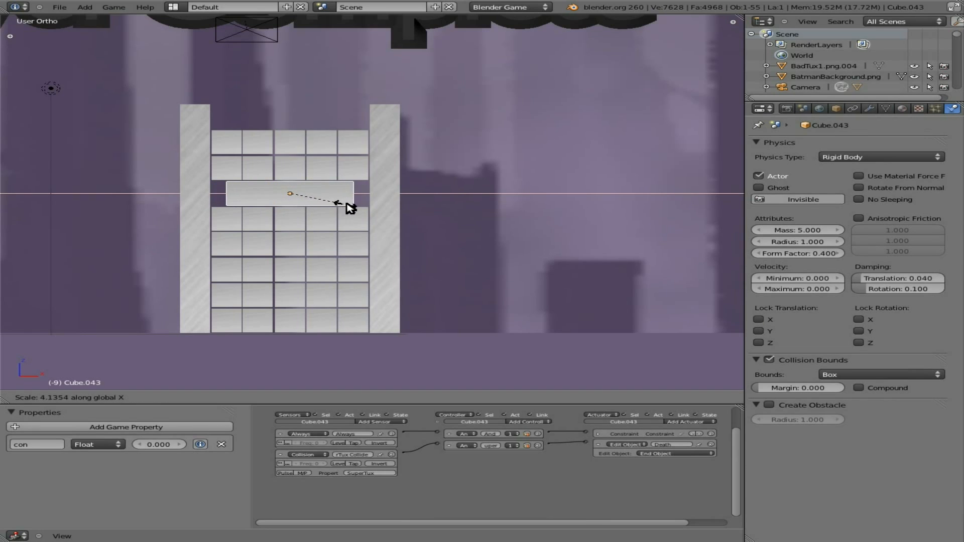
pyautogui.click(358, 206)
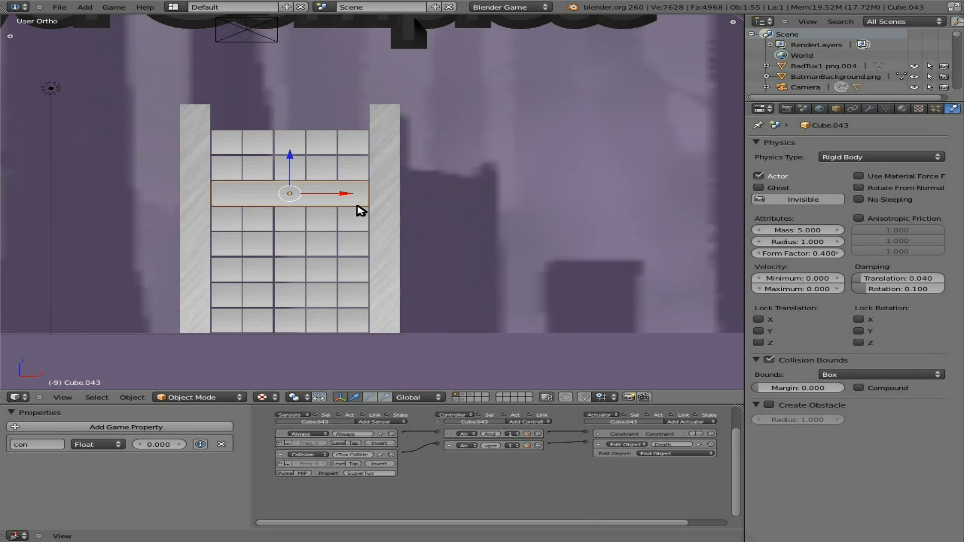
# Step: Delete the three middle blocks of the row directly beneath the beam, keeping the two end blocks
pyautogui.rightClick(279, 227)
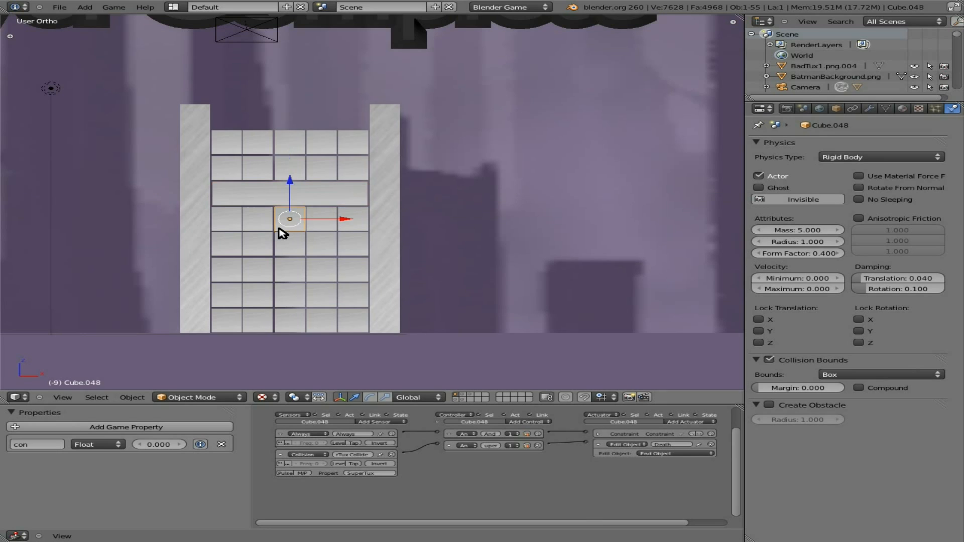
pyautogui.press('x')
pyautogui.click(280, 230)
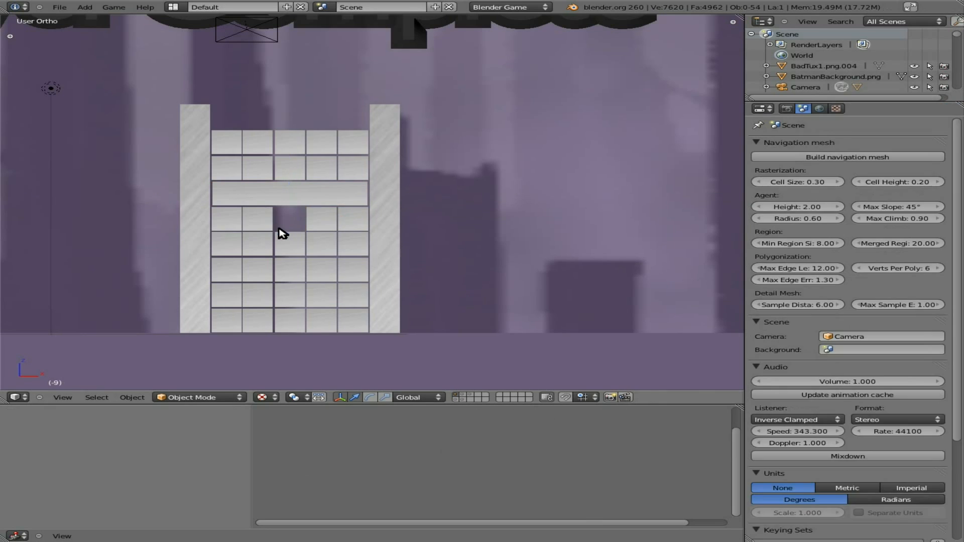
pyautogui.rightClick(267, 224)
pyautogui.press('x')
pyautogui.click(269, 226)
pyautogui.rightClick(335, 228)
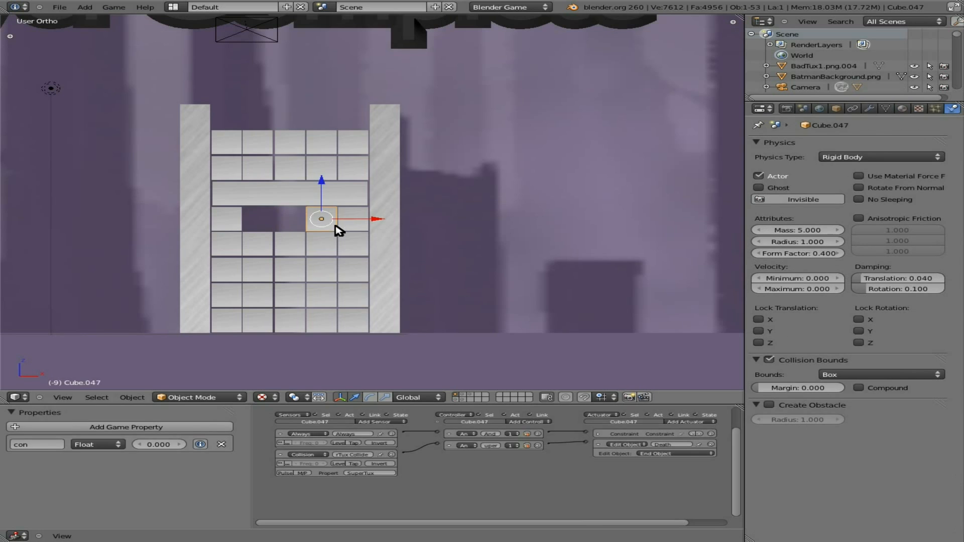
pyautogui.press('x')
pyautogui.click(334, 229)
# Step: Delete the three middle blocks of the second row below the beam and run the game briefly to test the opening
pyautogui.rightClick(263, 243)
pyautogui.press('x')
pyautogui.click(259, 240)
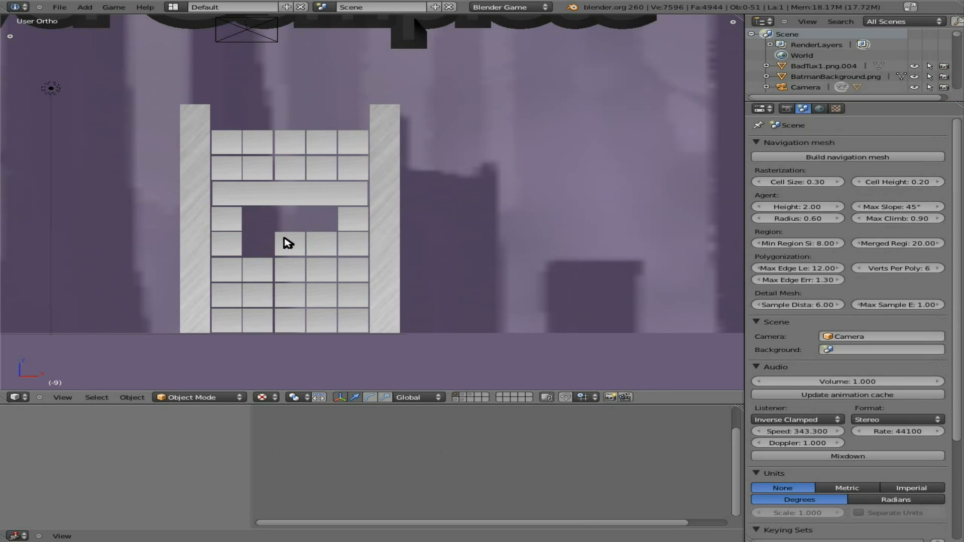
pyautogui.rightClick(288, 243)
pyautogui.press('x')
pyautogui.press('x')
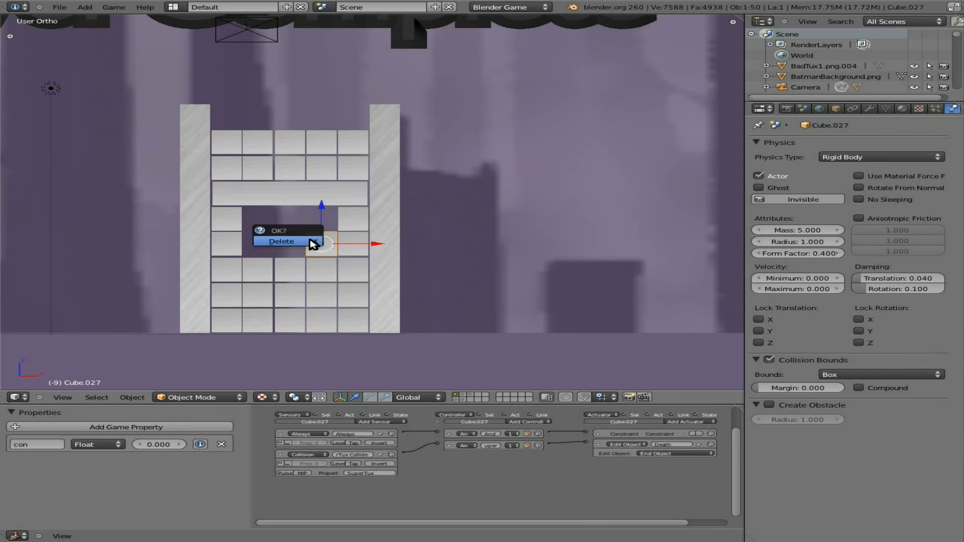
pyautogui.click(308, 240)
pyautogui.press('p')
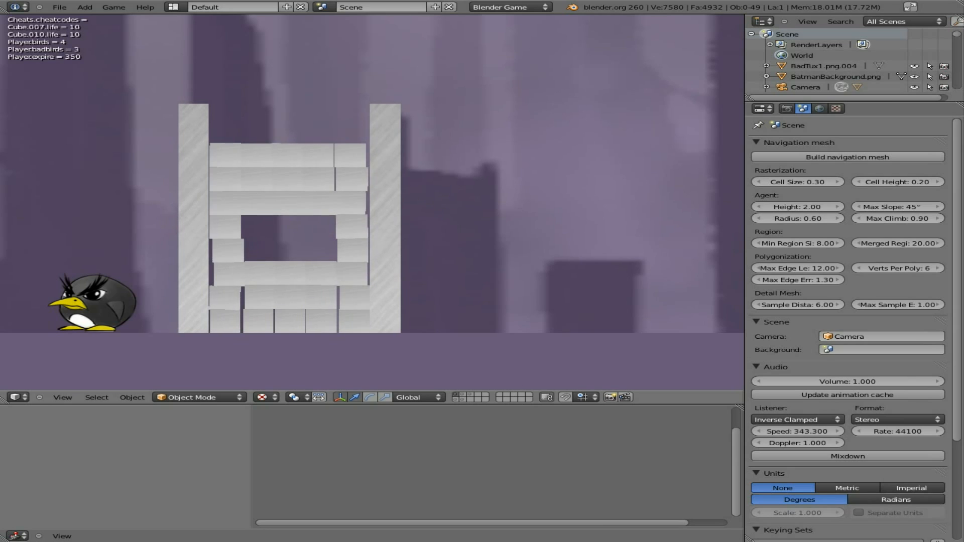
pyautogui.press('Escape')
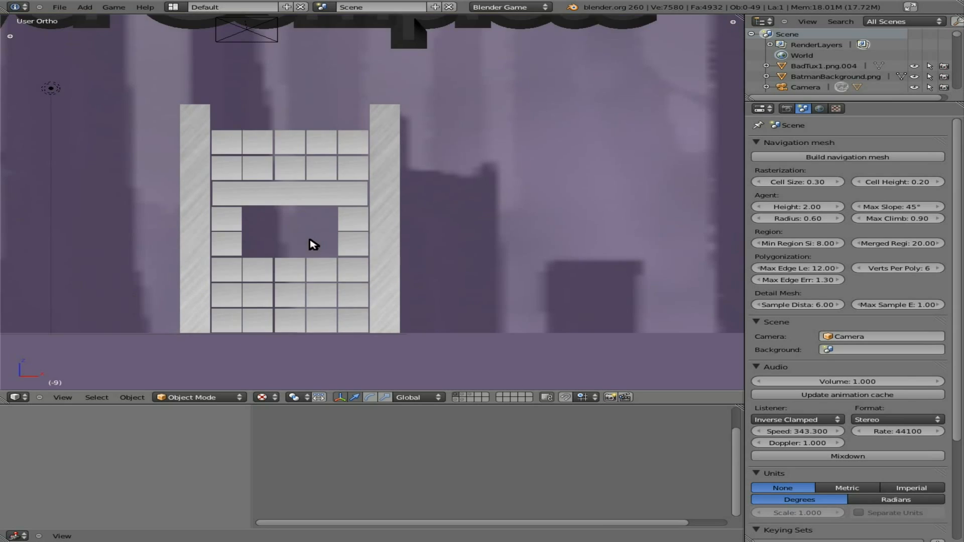
# Step: Delete the three middle blocks of the third row below the beam to deepen the opening
pyautogui.rightClick(266, 261)
pyautogui.press('x')
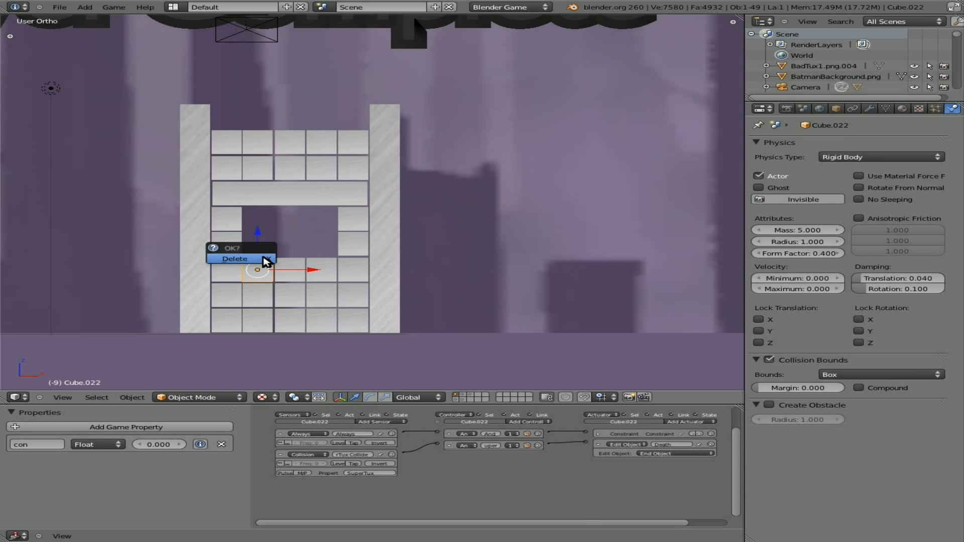
pyautogui.click(266, 261)
pyautogui.rightClick(302, 266)
pyautogui.press('x')
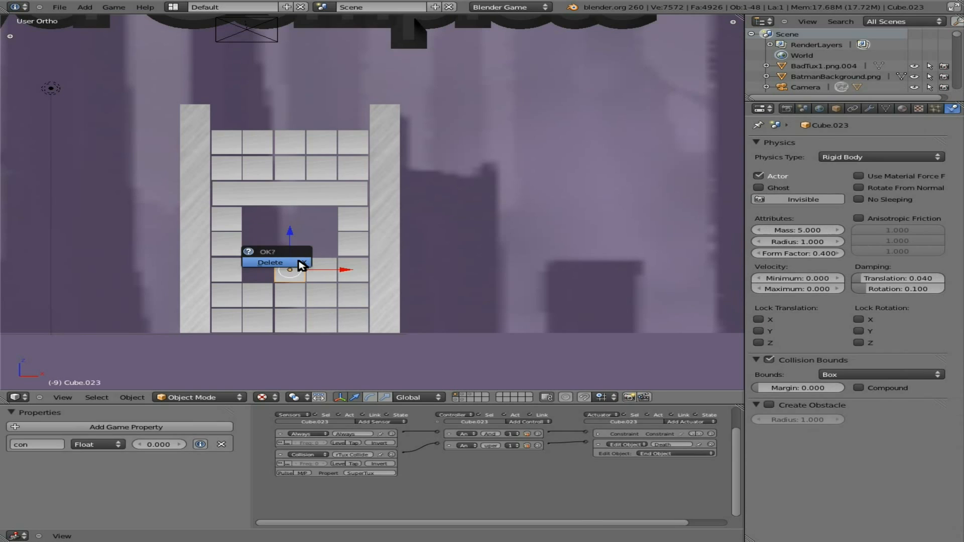
pyautogui.click(302, 264)
pyautogui.rightClick(309, 266)
pyautogui.press('x')
pyautogui.click(309, 265)
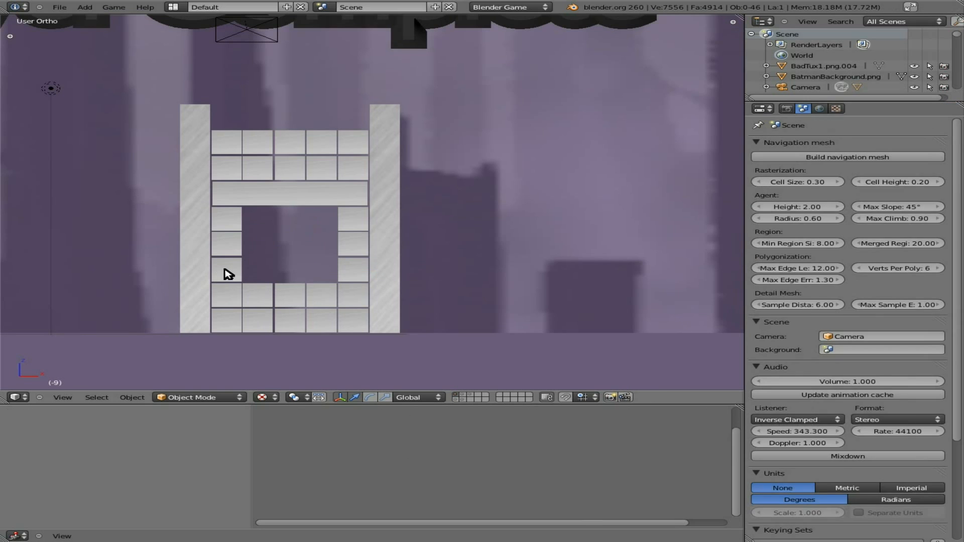
# Step: Delete the two end blocks of the third row below the beam, leaving that row empty
pyautogui.rightClick(228, 274)
pyautogui.rightClick(346, 266)
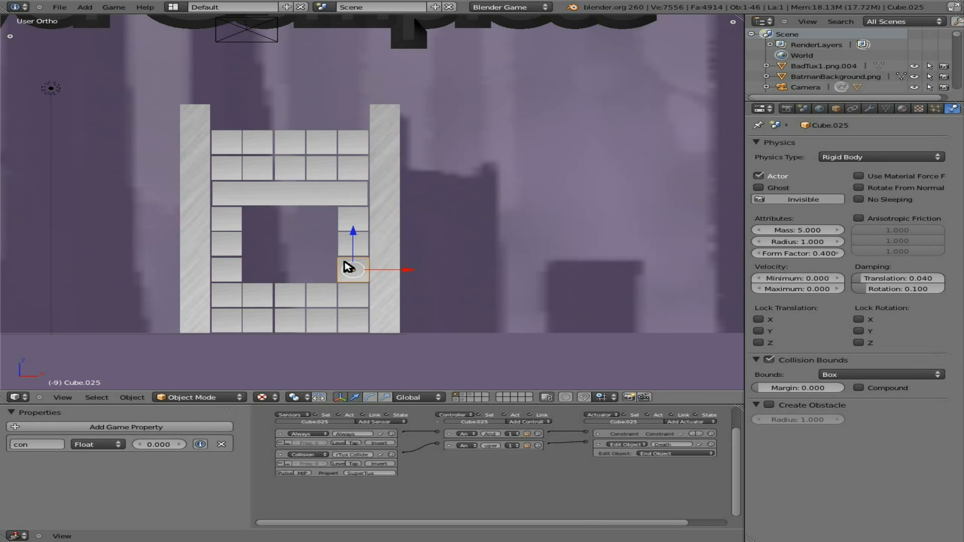
pyautogui.press('x')
pyautogui.click(345, 266)
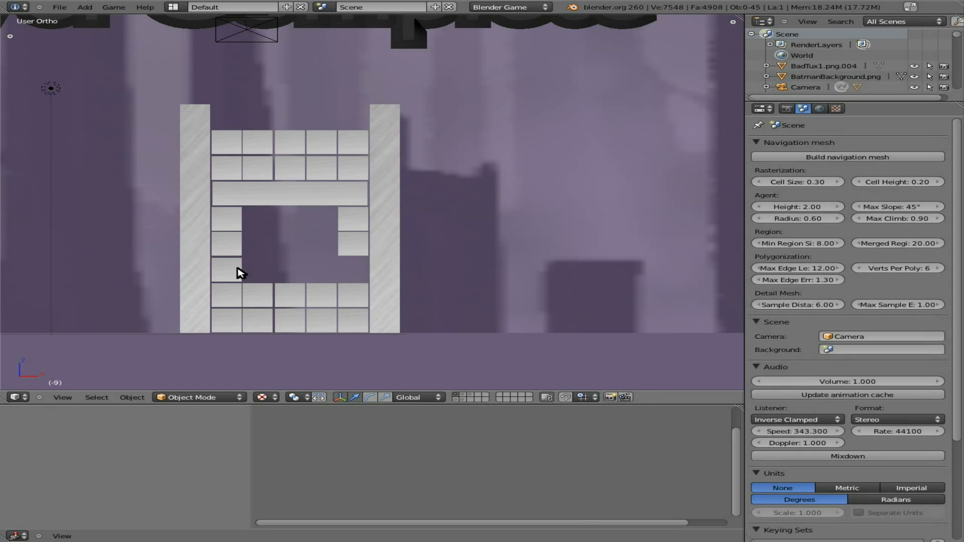
pyautogui.rightClick(241, 271)
pyautogui.press('x')
pyautogui.click(241, 270)
# Step: Duplicate the middle block of the upper base row and raise the copy along Z into the empty row
pyautogui.rightClick(298, 286)
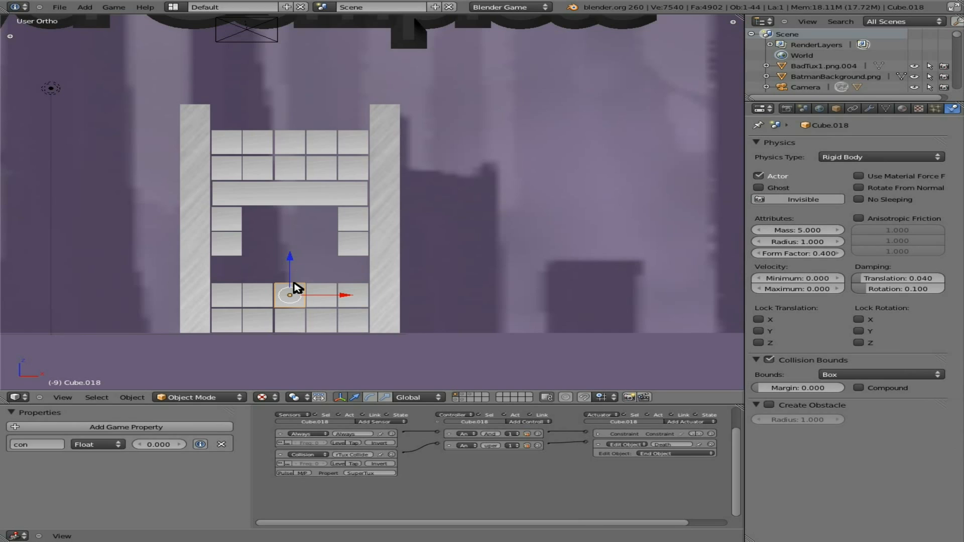
pyautogui.hotkey('shift', 'd')
pyautogui.press('z')
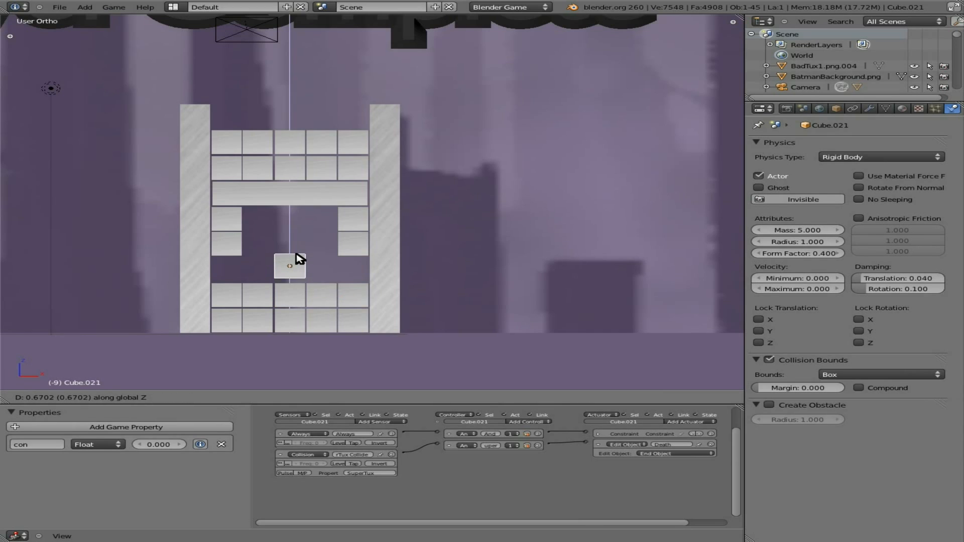
pyautogui.click(299, 263)
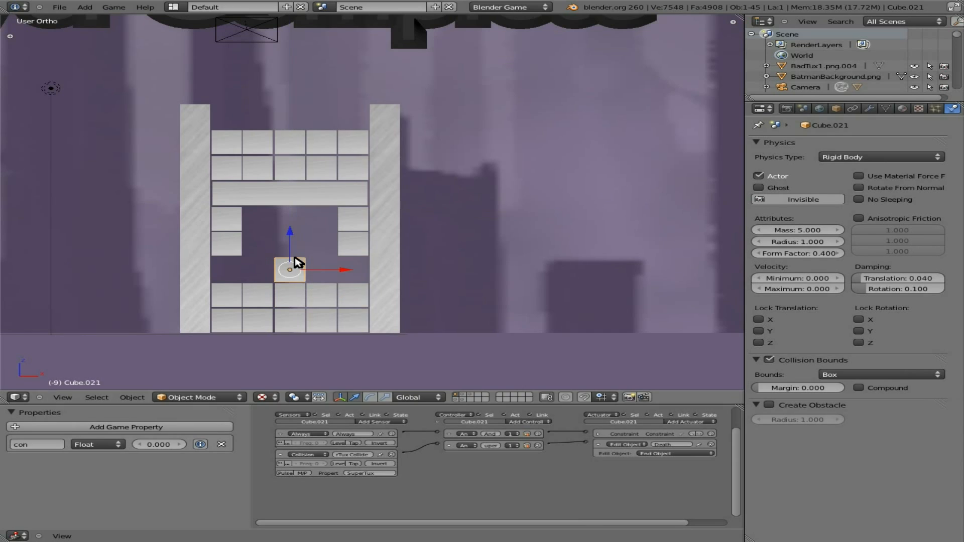
# Step: Scale the copied block about 5.04 times along X into a full-width lower beam and run the game briefly to test it
pyautogui.press('s')
pyautogui.press('x')
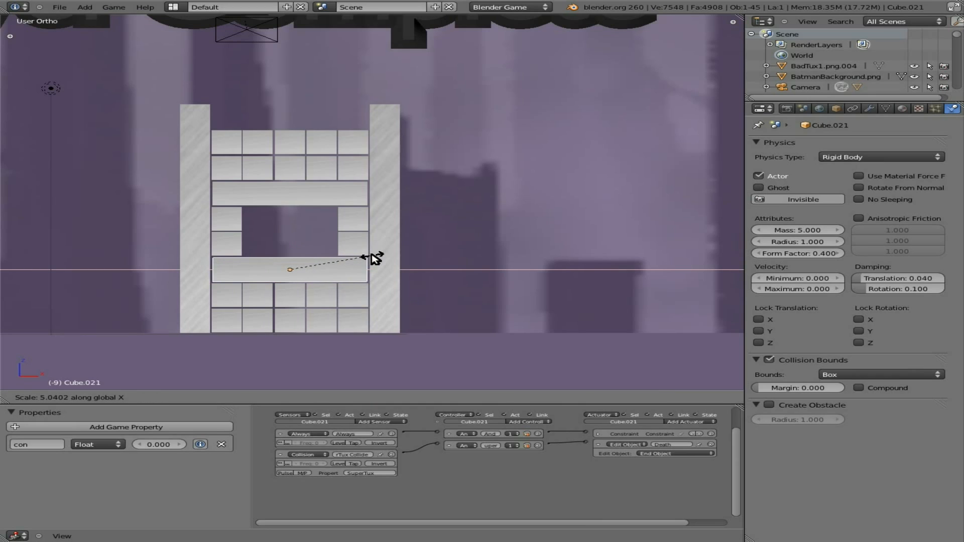
pyautogui.click(374, 259)
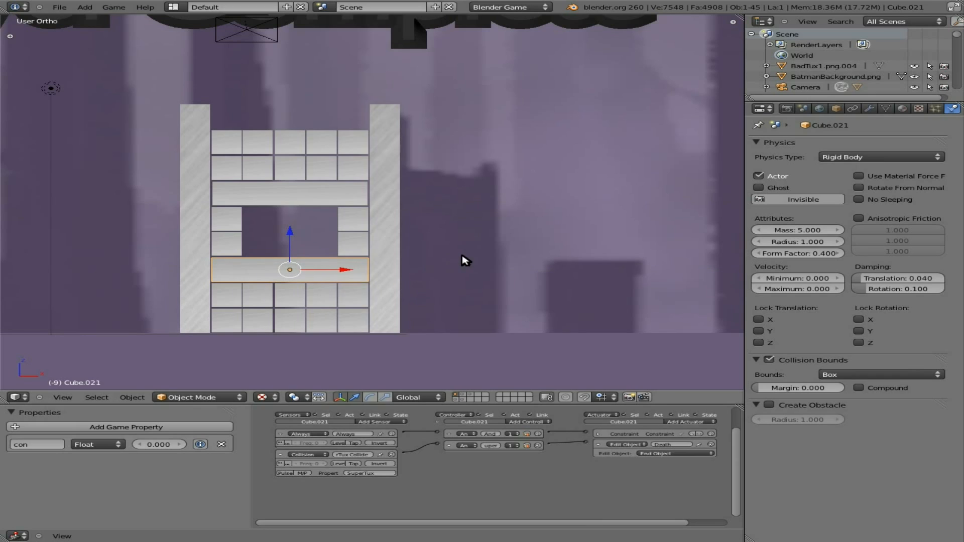
pyautogui.press('p')
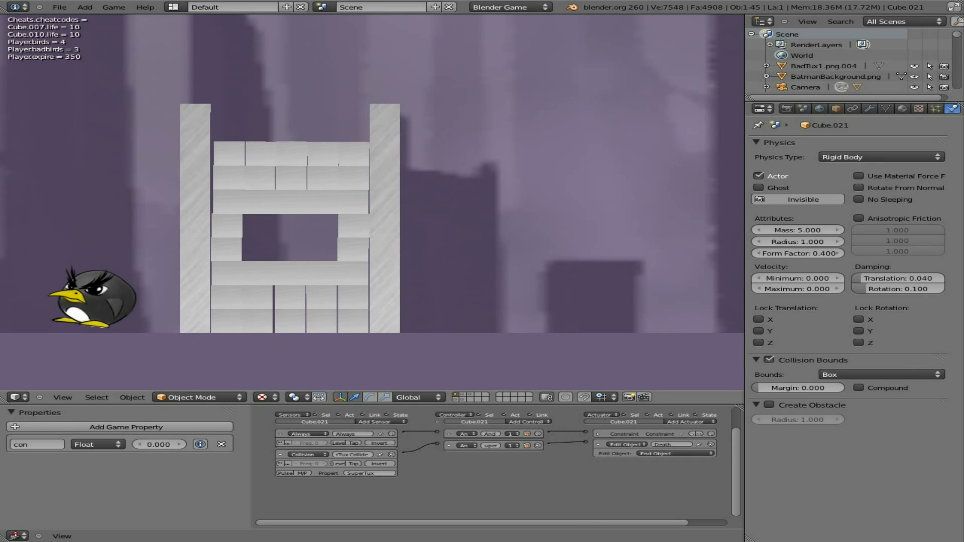
pyautogui.press('Escape')
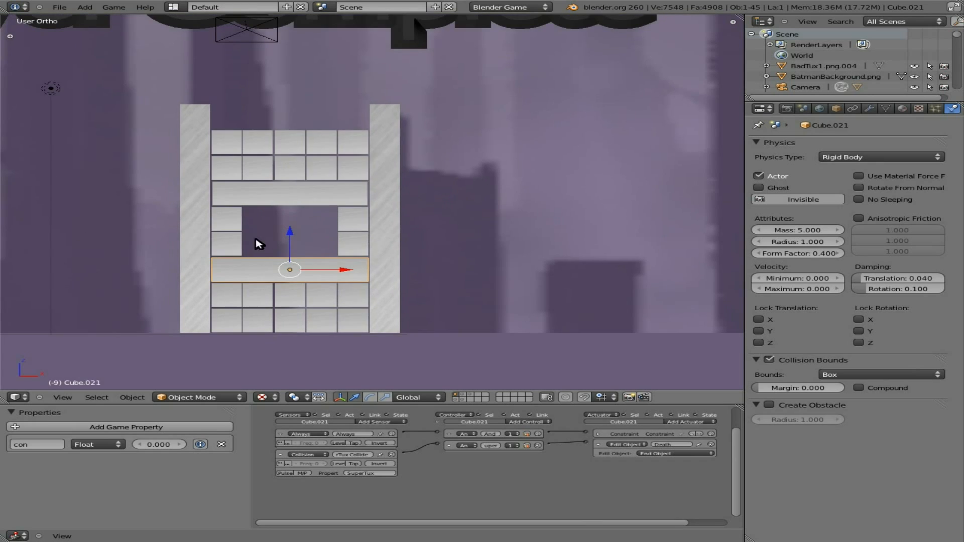
# Step: Scale down the bad penguin above the Level Complete text so that it fits the tower's opening
pyautogui.scroll(-4, 168, 220)
pyautogui.scroll(1, 155, 199)
pyautogui.scroll(-1, 163, 196)
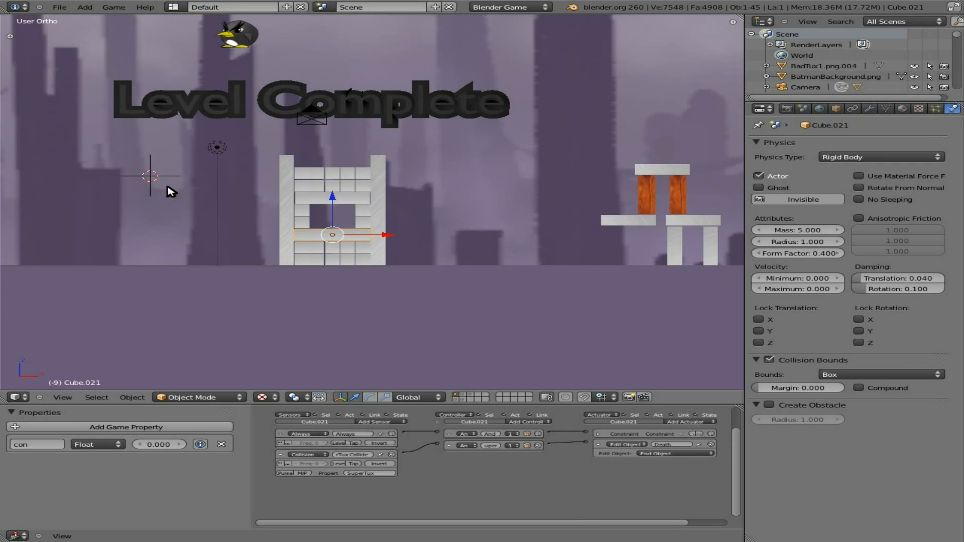
pyautogui.rightClick(251, 36)
pyautogui.press('s')
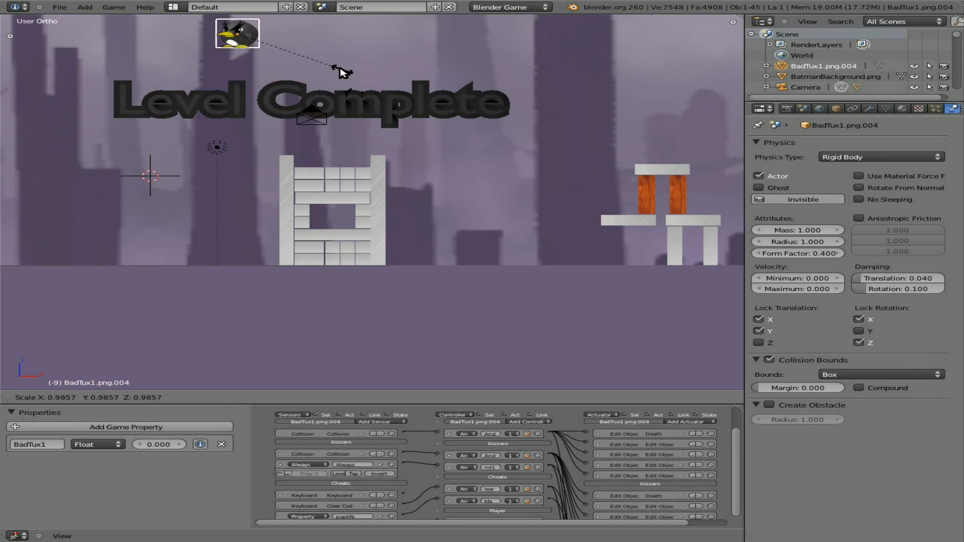
pyautogui.click(328, 66)
# Step: Move the bad penguin into the tower's central opening and run the game briefly to test its placement
pyautogui.press('g')
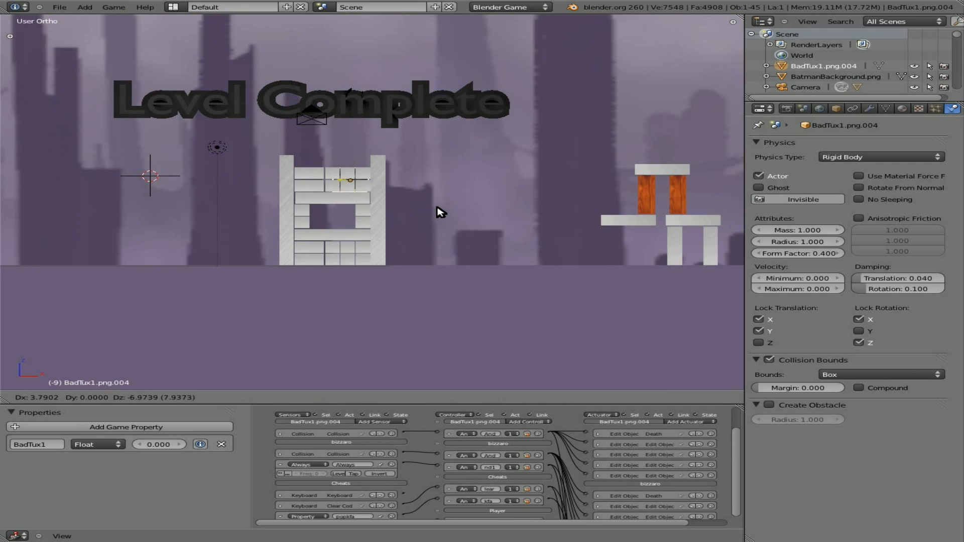
pyautogui.click(415, 250)
pyautogui.press('p')
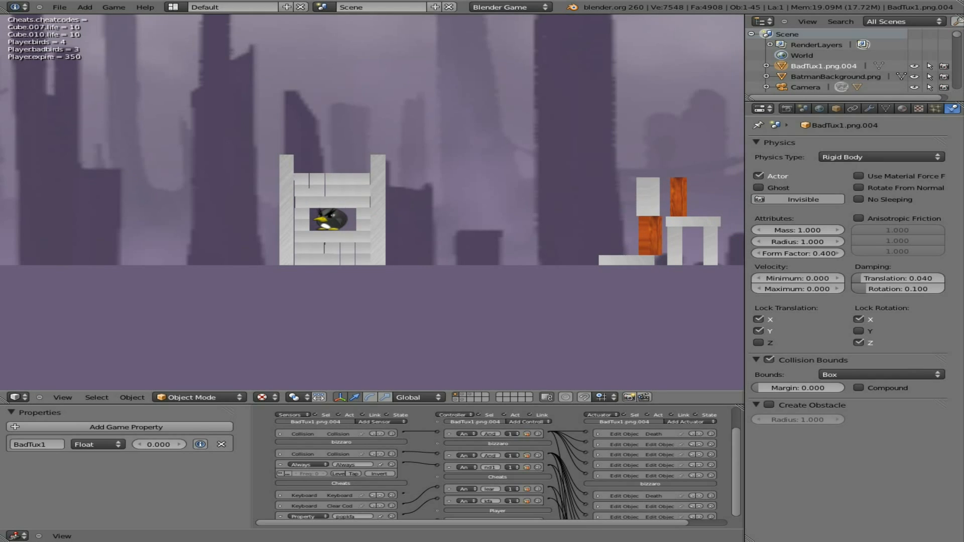
pyautogui.press('Escape')
# Step: Play the game from the camera view, adjusting the cannon's aim and firing penguins at the tower
pyautogui.scroll(-3, 238, 247)
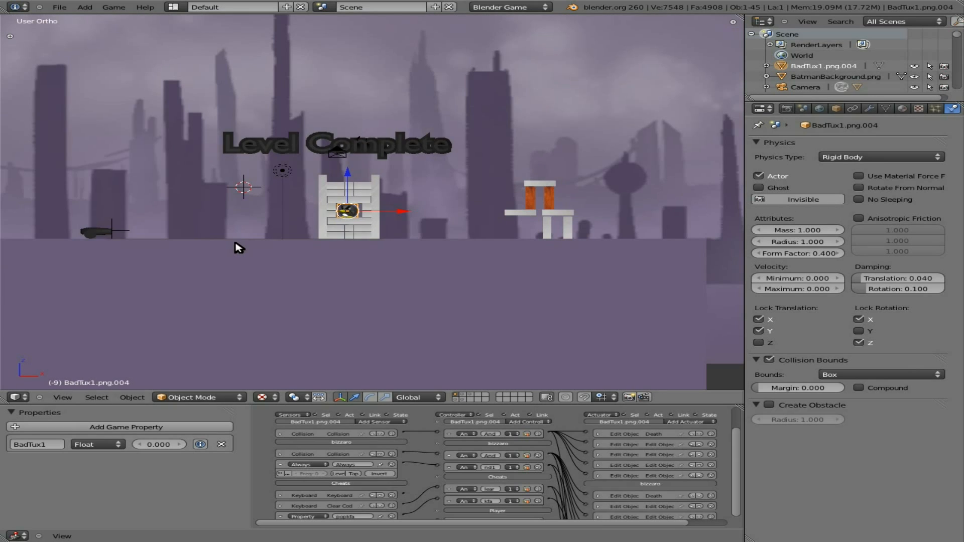
pyautogui.press('KP_0')
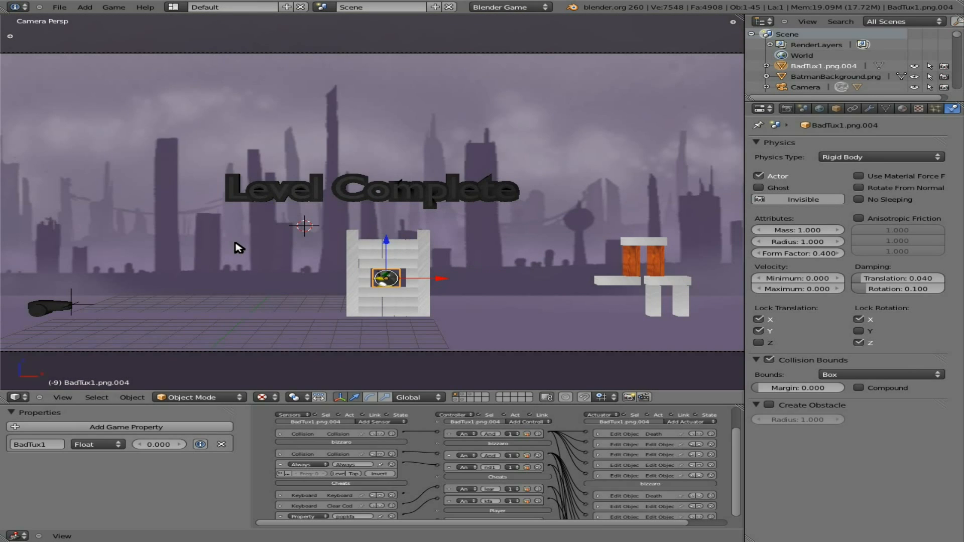
pyautogui.press('p')
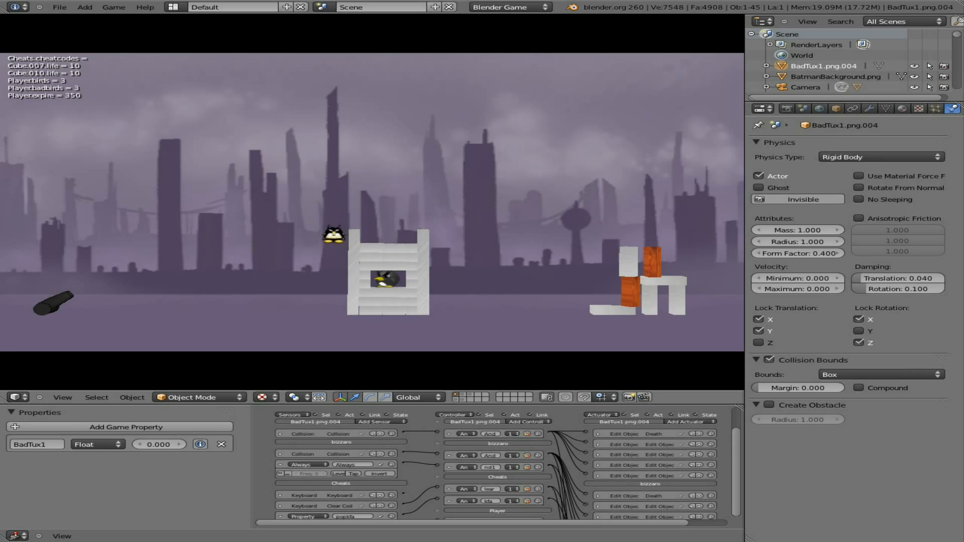
pyautogui.press('Up')
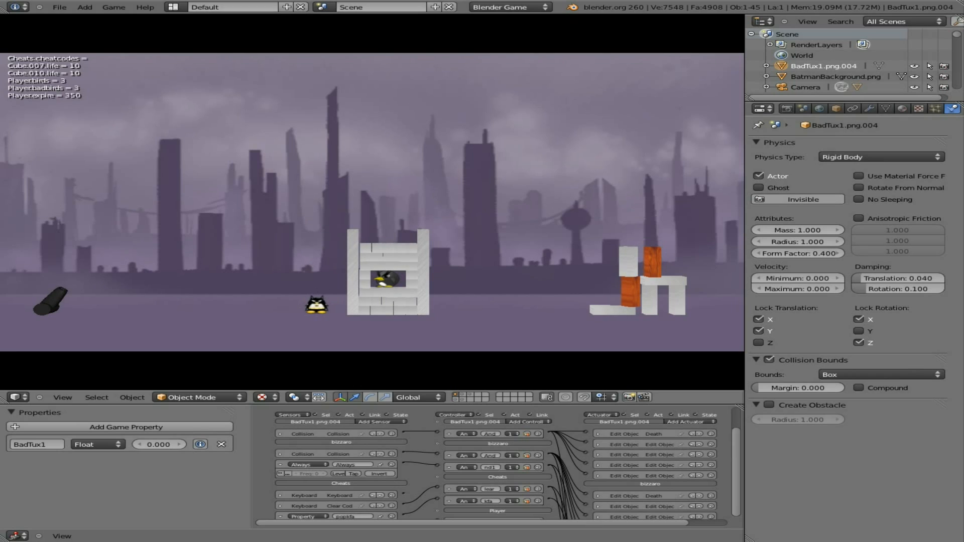
pyautogui.press('Down')
pyautogui.press('space')
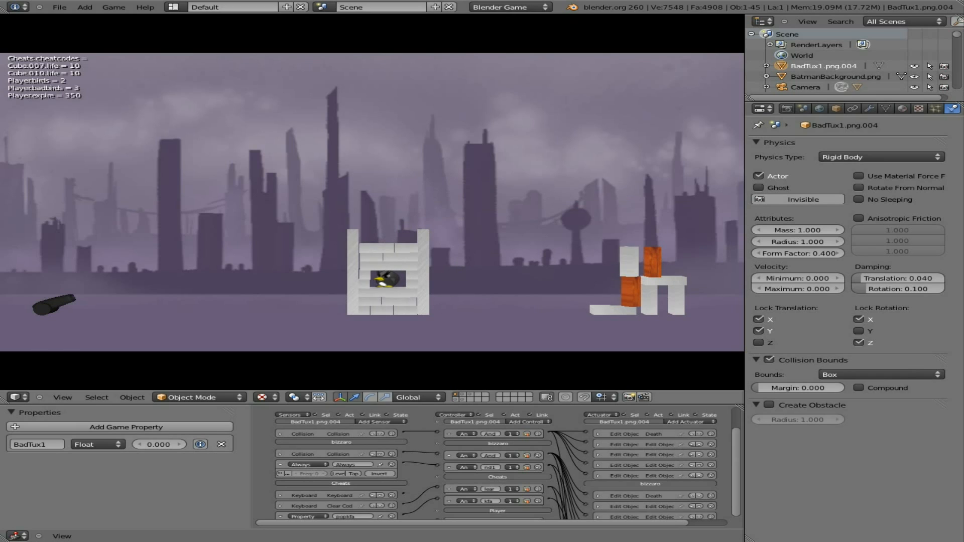
pyautogui.press('space')
pyautogui.press('Escape')
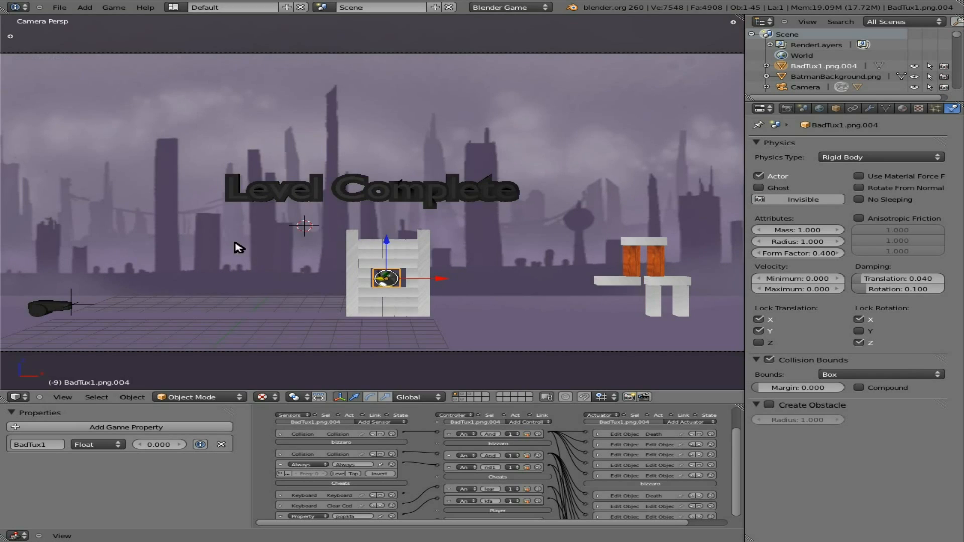
# Step: Move the left wooden block from the far structure to above the tower's top row and test it in the game
pyautogui.rightClick(396, 246)
pyautogui.rightClick(378, 246)
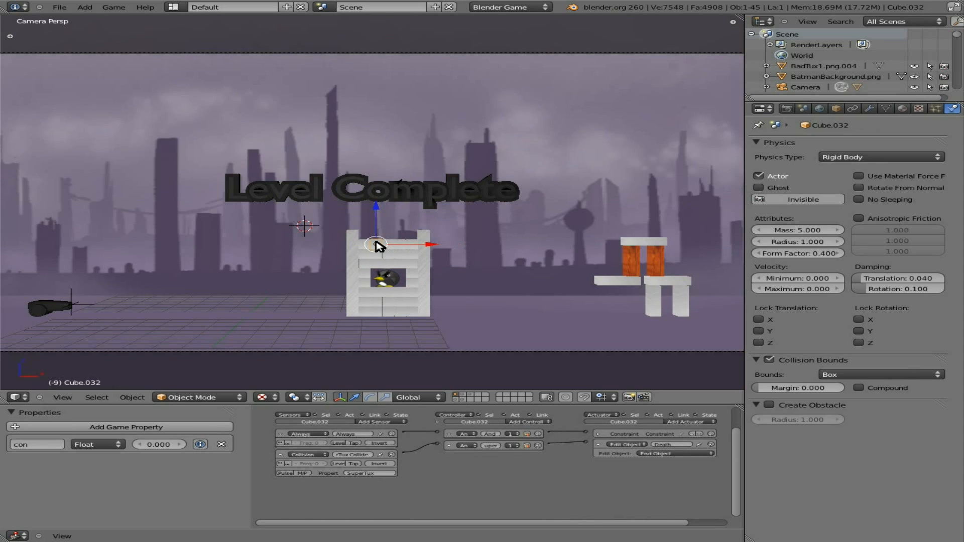
pyautogui.rightClick(636, 259)
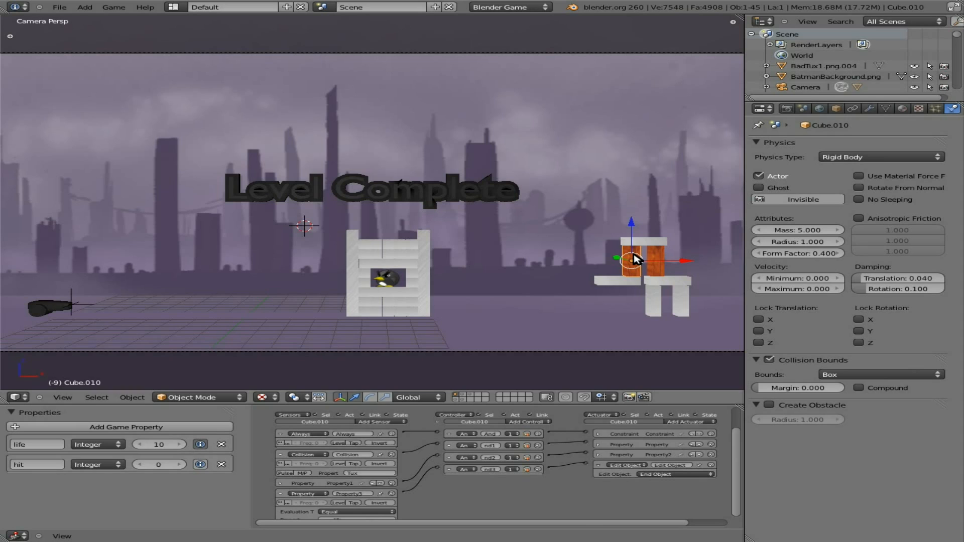
pyautogui.press('g')
pyautogui.click(389, 221)
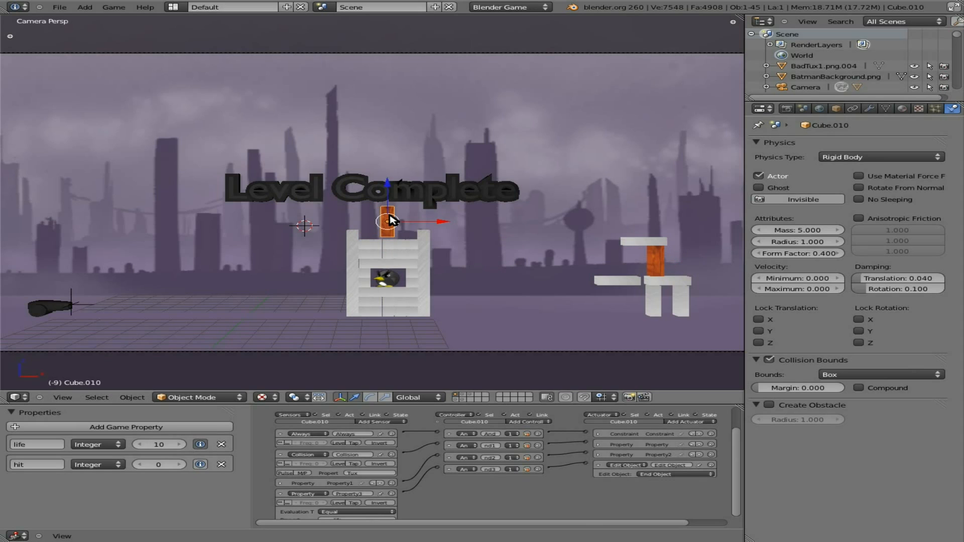
pyautogui.press('p')
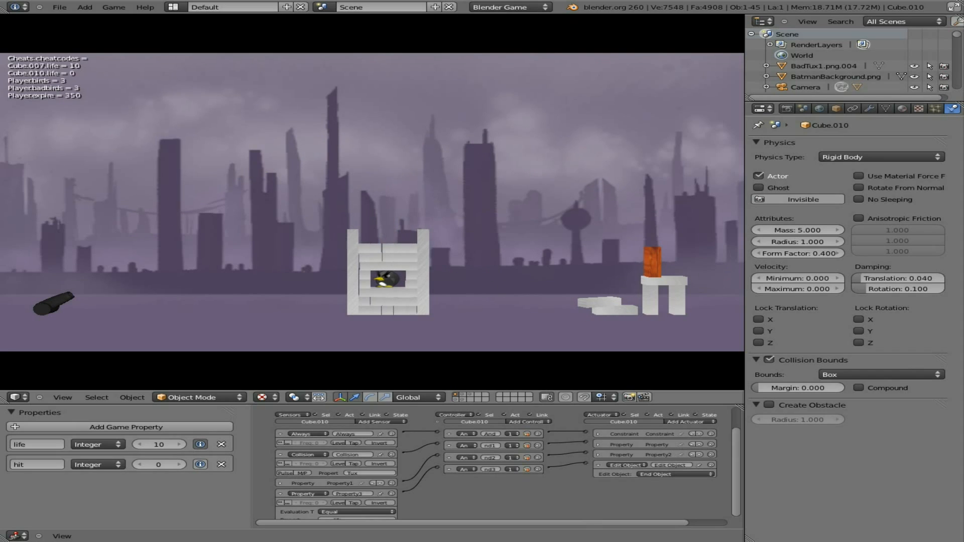
pyautogui.press('Escape')
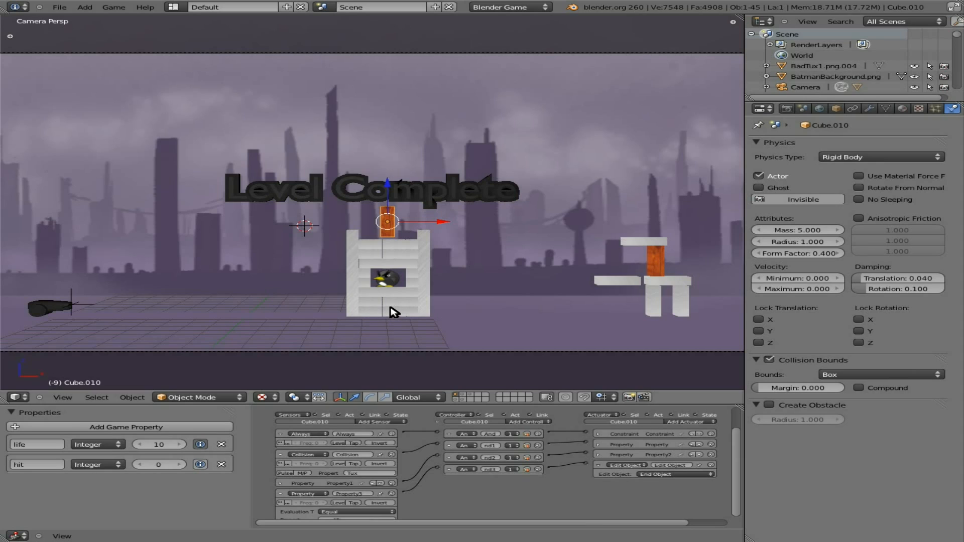
# Step: Delete the tower's left stone pillar and move the wooden block into its place beside the block rows
pyautogui.rightClick(353, 261)
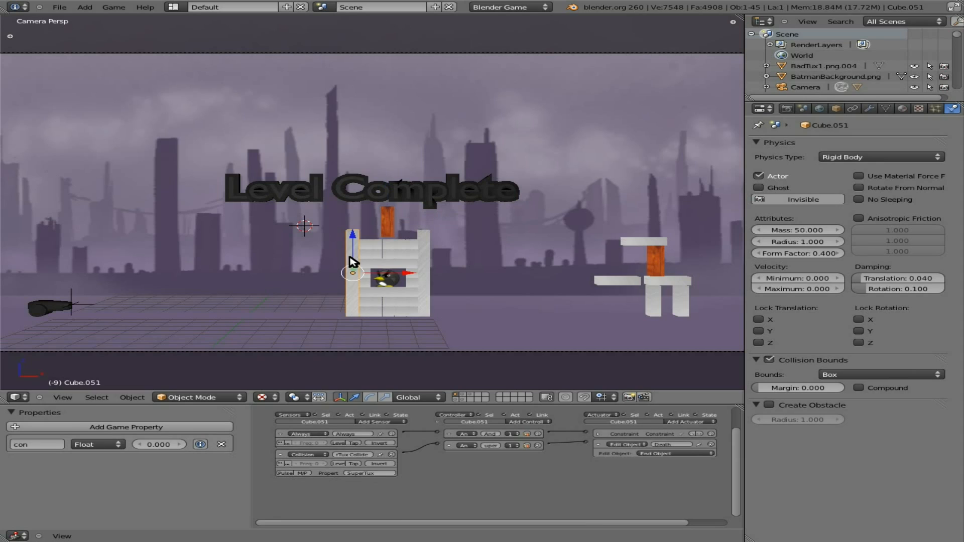
pyautogui.press('x')
pyautogui.click(351, 261)
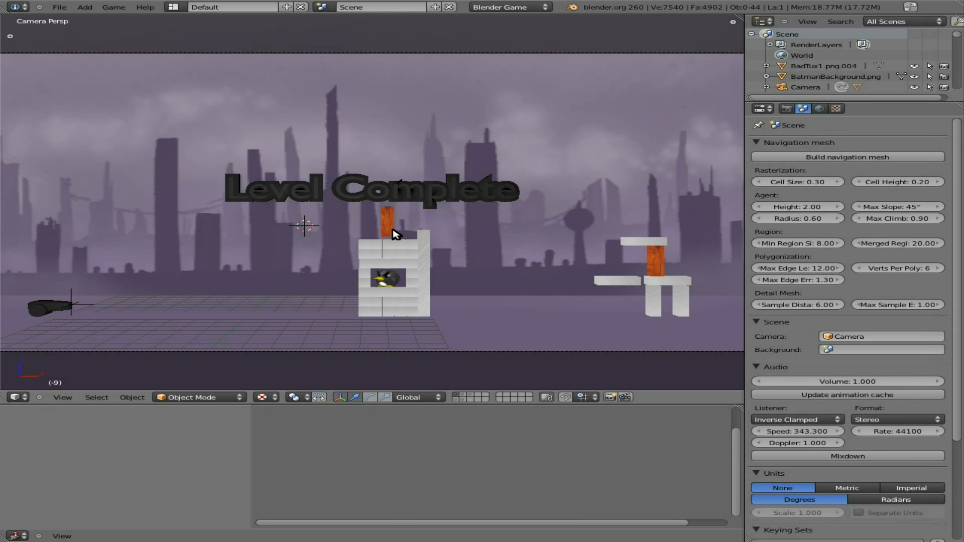
pyautogui.rightClick(392, 230)
pyautogui.press('g')
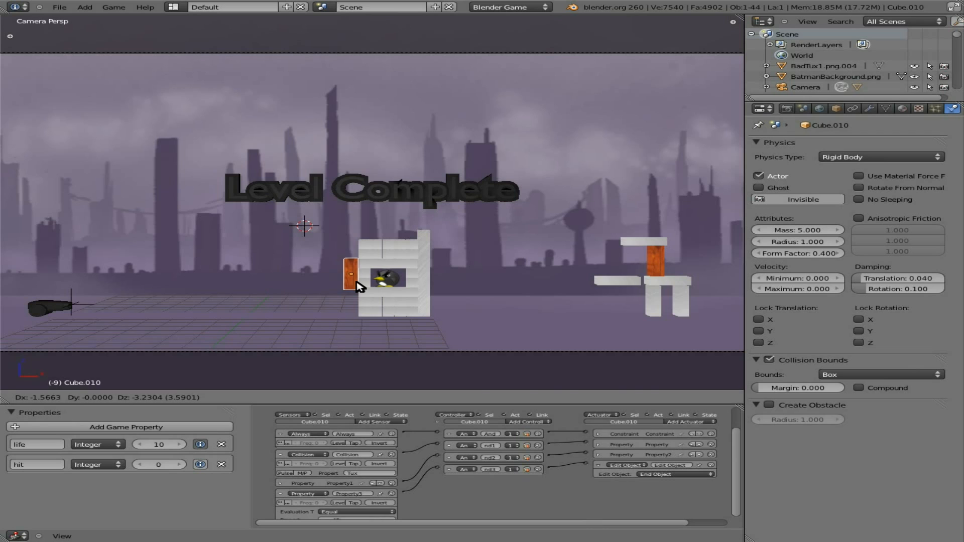
pyautogui.click(360, 287)
# Step: In front view, scale the wooden block about 2.74 times along Z into a pillar reaching from the ground past the top row
pyautogui.press('KP_1')
pyautogui.scroll(7, 356, 253)
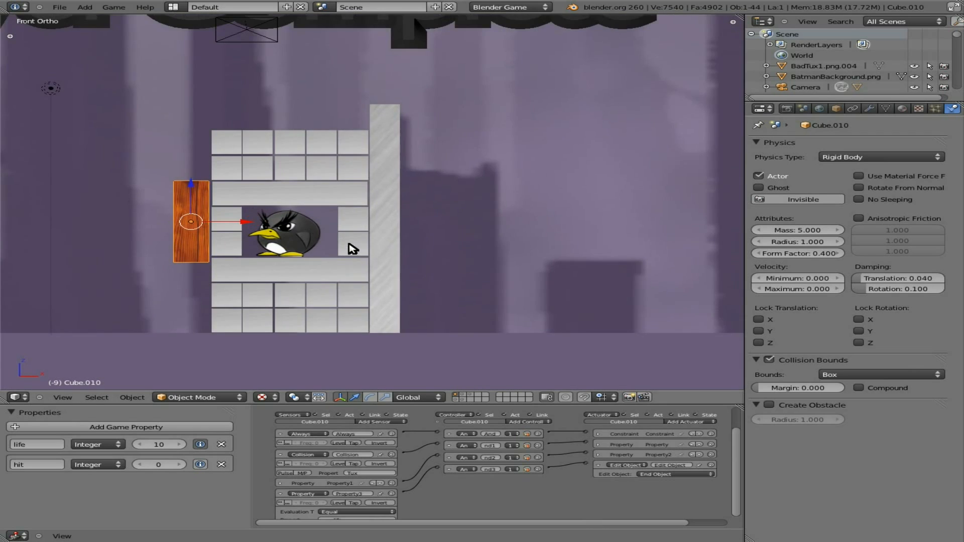
pyautogui.scroll(2, 161, 258)
pyautogui.scroll(-1, 226, 253)
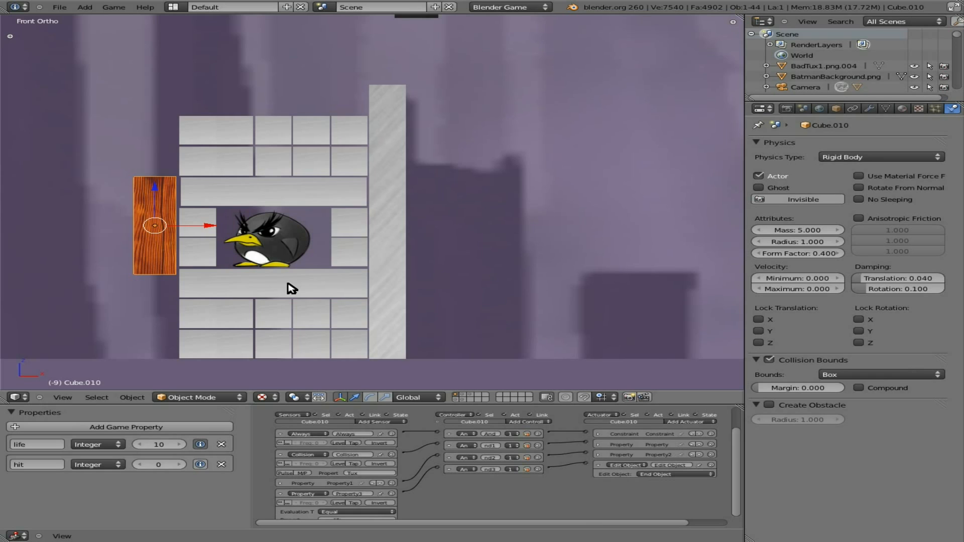
pyautogui.press('s')
pyautogui.press('z')
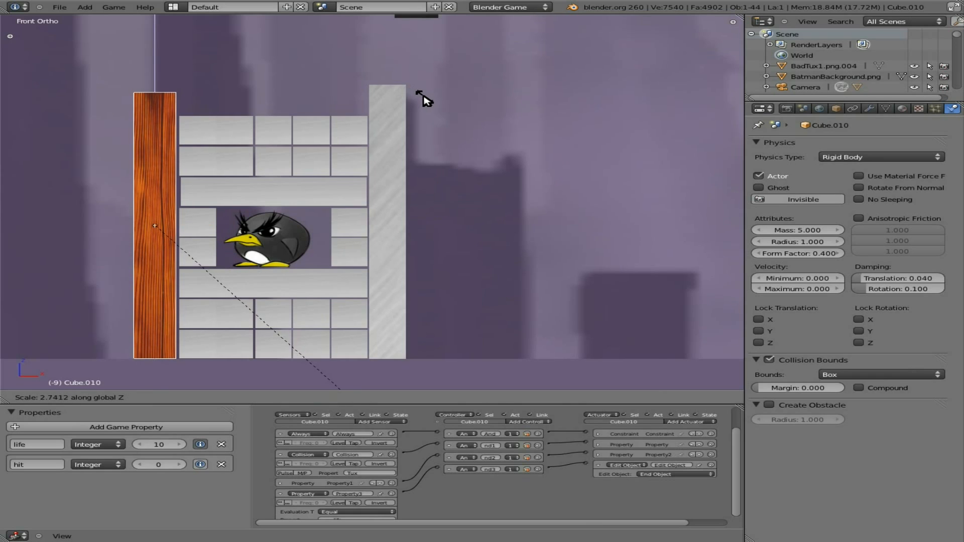
pyautogui.click(424, 99)
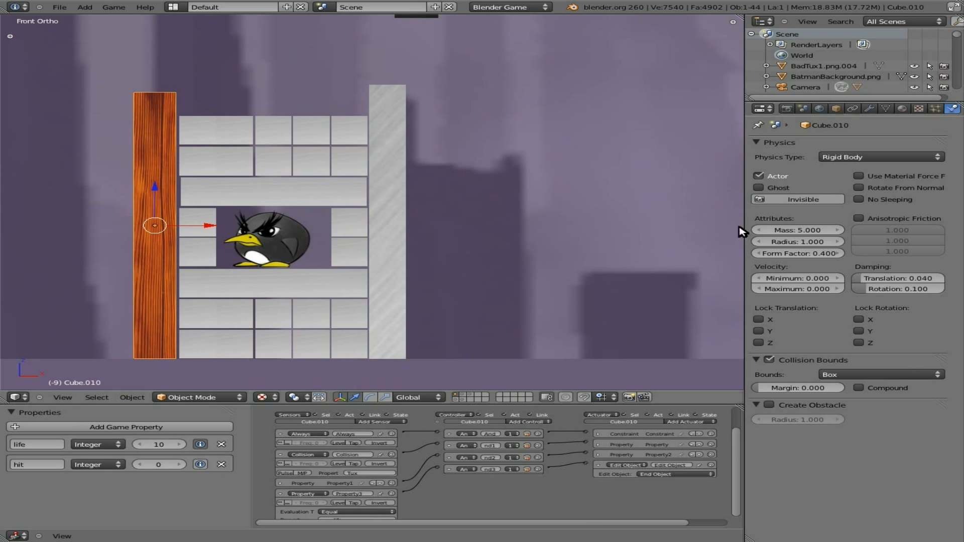
# Step: Set the wooden pillar's physics mass to 50
pyautogui.click(802, 232)
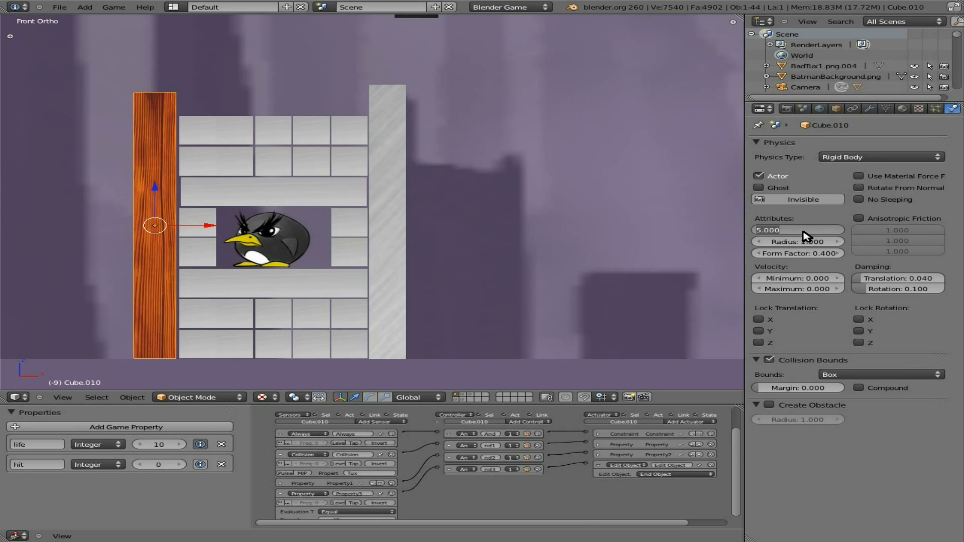
pyautogui.write('50')
pyautogui.press('Return')
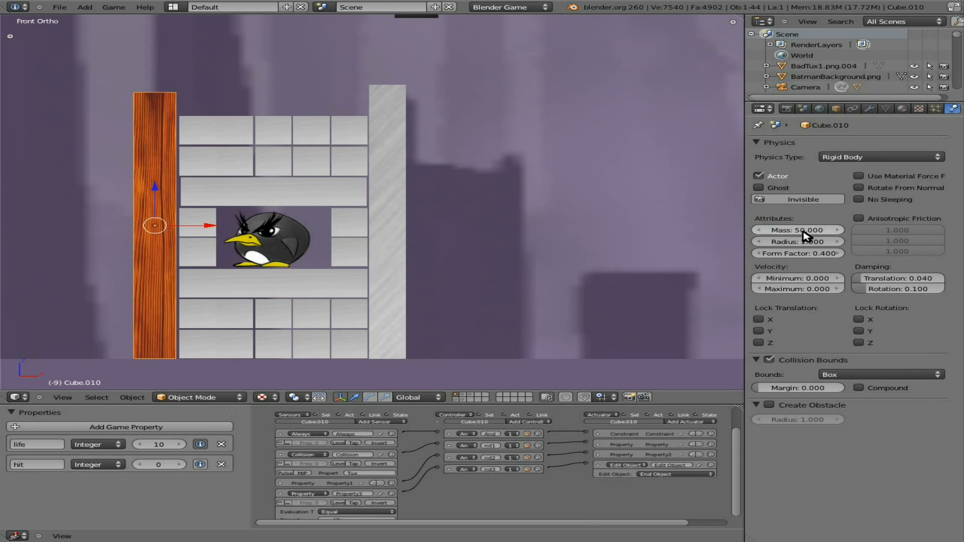
# Step: Delete the tower's right stone pillar and select the wooden pillar on the left side
pyautogui.rightClick(384, 219)
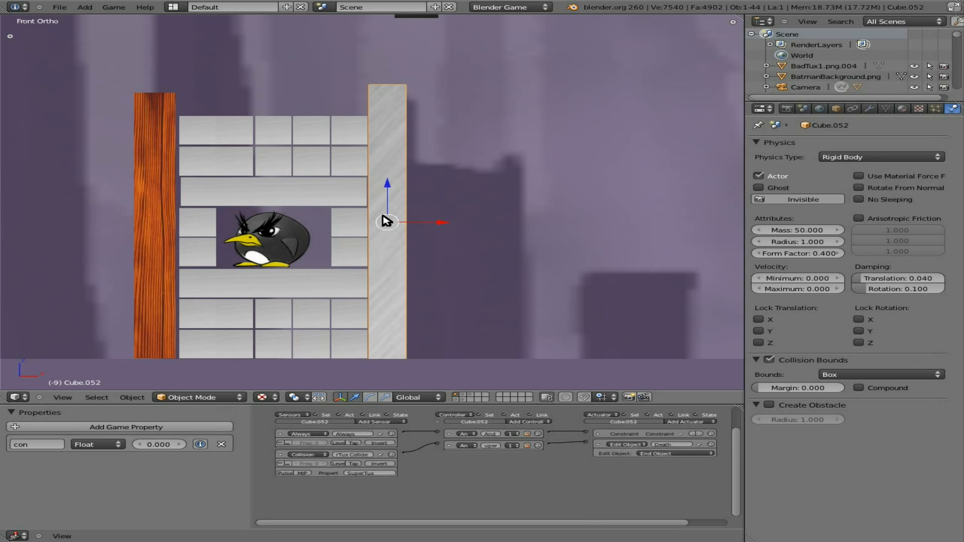
pyautogui.press('x')
pyautogui.click(384, 220)
pyautogui.rightClick(172, 241)
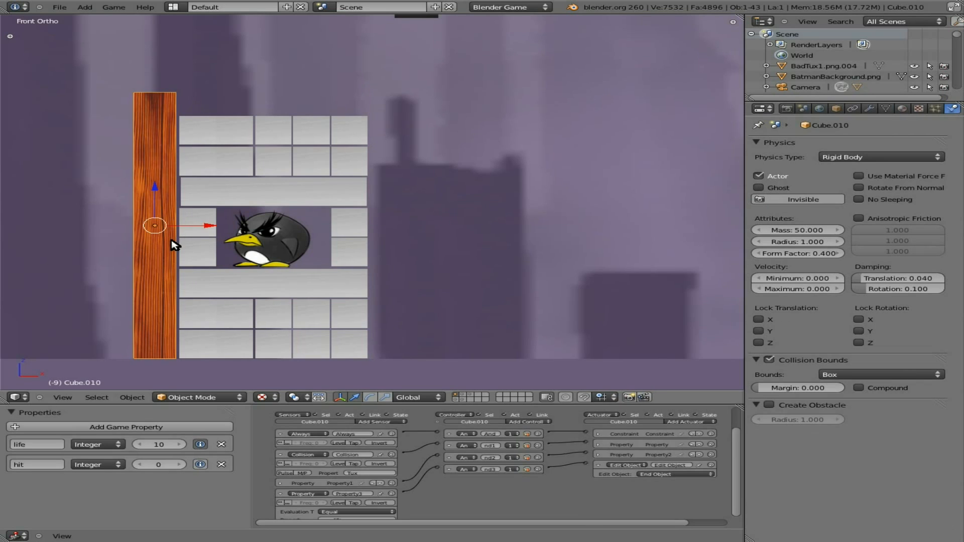
# Step: Duplicate the wooden pillar along X to the right side of the tower, flush against the block rows
pyautogui.press('g')
pyautogui.press('x')
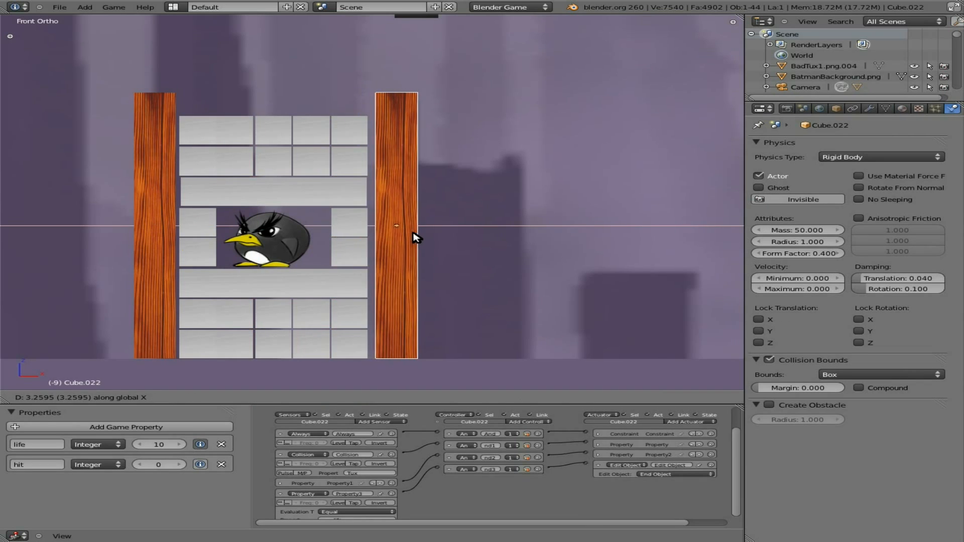
pyautogui.click(407, 232)
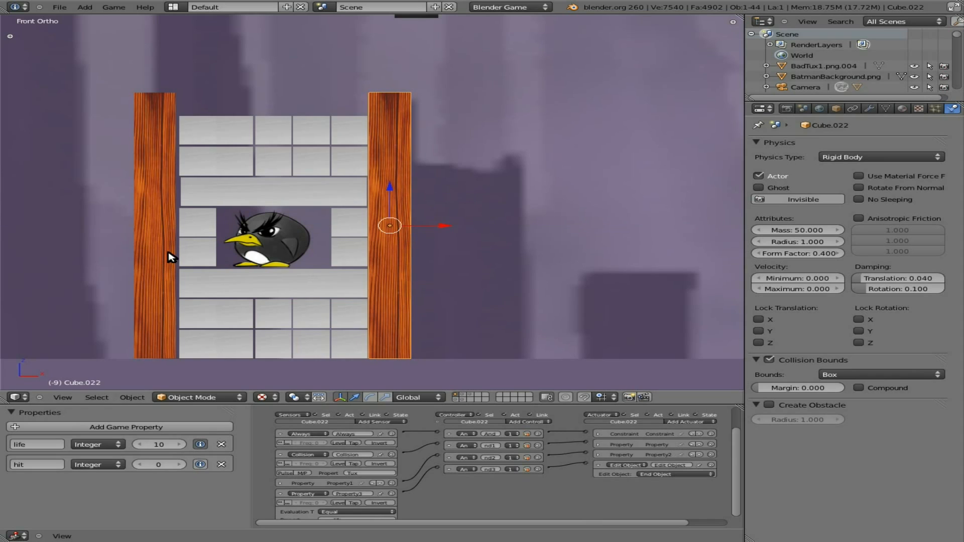
# Step: Shift the left wooden pillar about 0.05 along X against the blocks and briefly run the game to check the tower
pyautogui.rightClick(173, 258)
pyautogui.press('g')
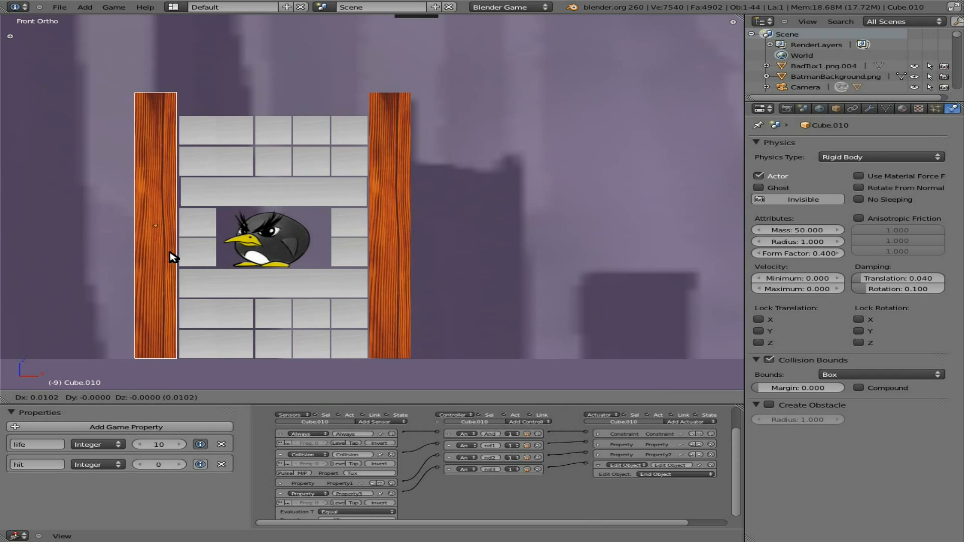
pyautogui.press('x')
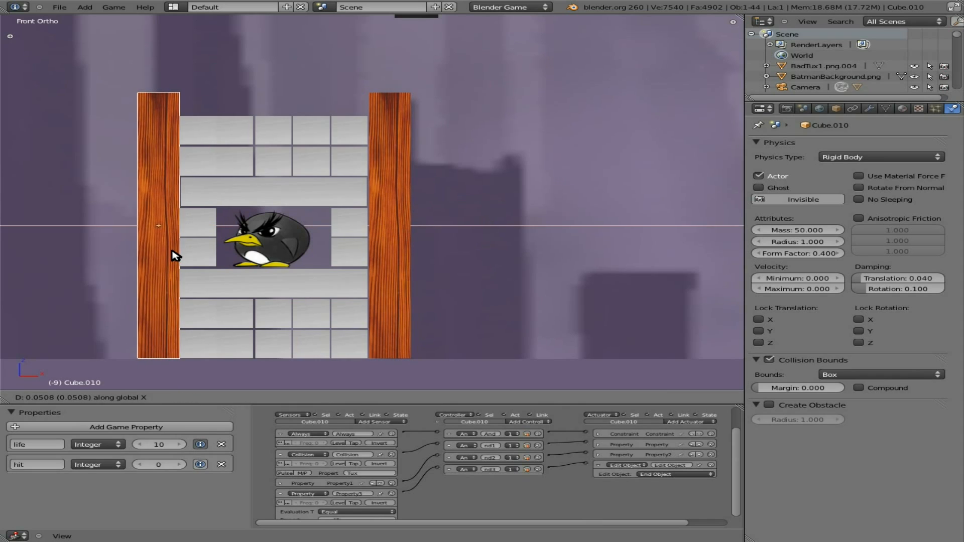
pyautogui.click(172, 256)
pyautogui.press('p')
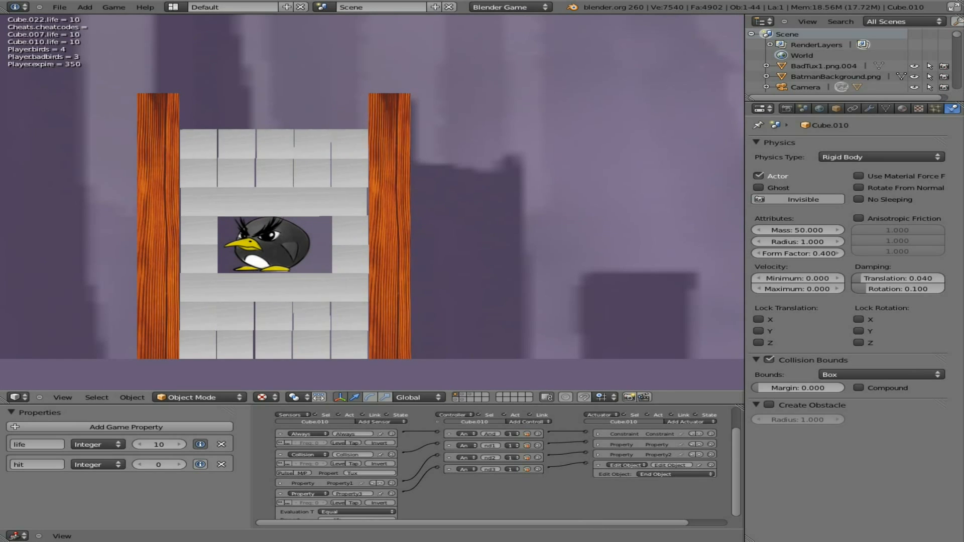
pyautogui.press('Escape')
# Step: From the camera view, play the game, fire several penguins at the tower with an adjusted cannon angle, and stop it
pyautogui.scroll(-7, 487, 190)
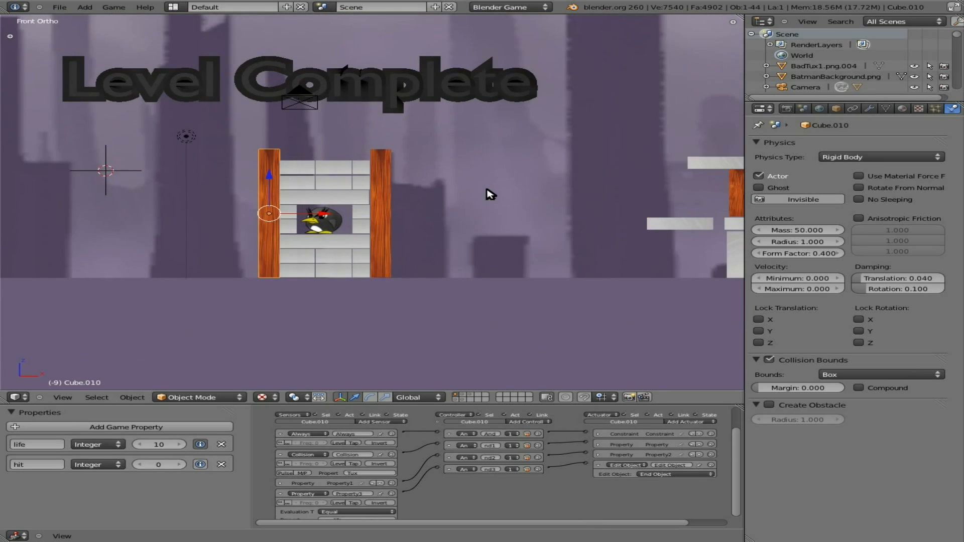
pyautogui.scroll(1, 420, 204)
pyautogui.press('KP_0')
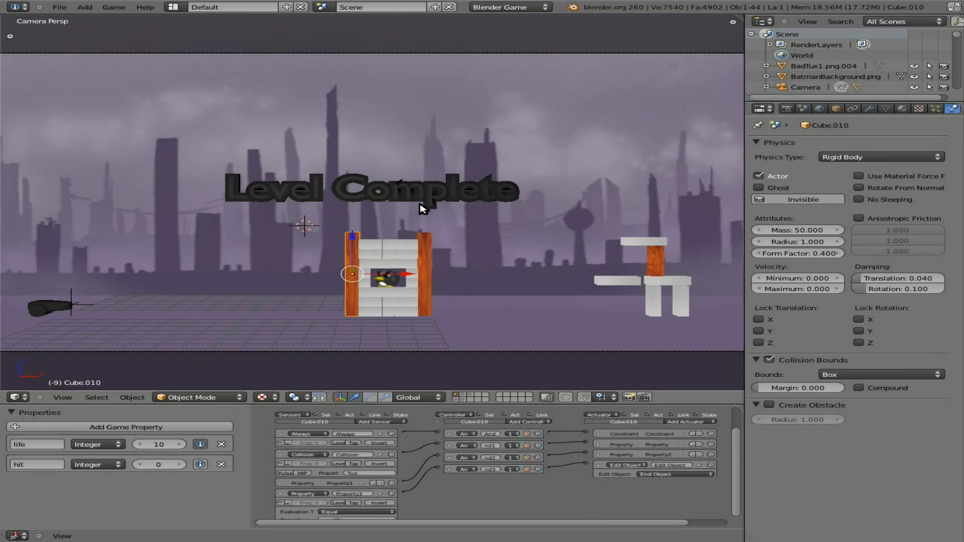
pyautogui.press('p')
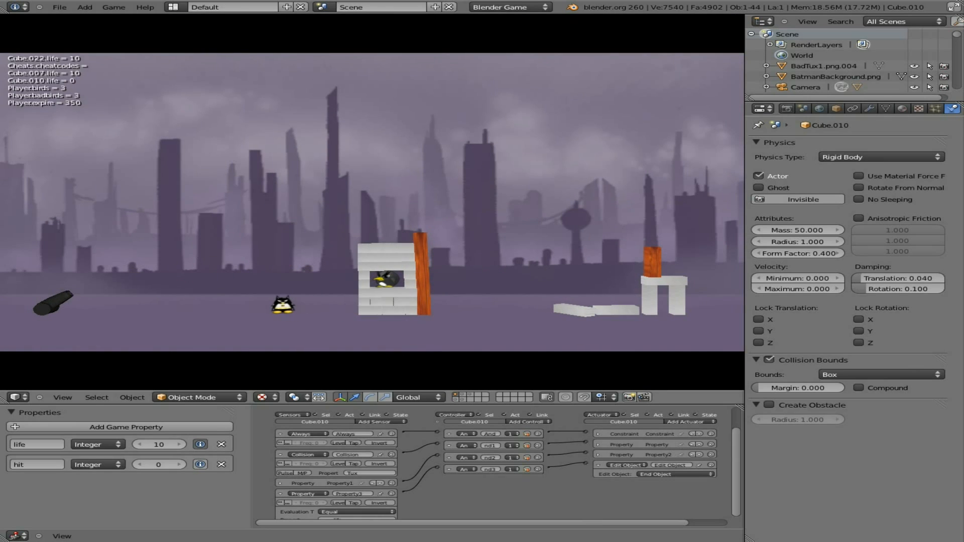
pyautogui.press('Down')
pyautogui.press('space')
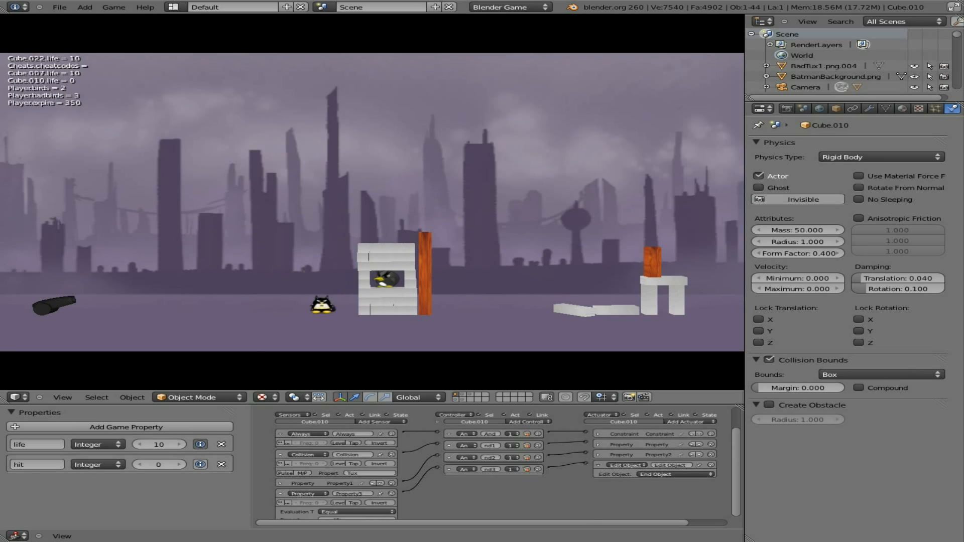
pyautogui.press('space')
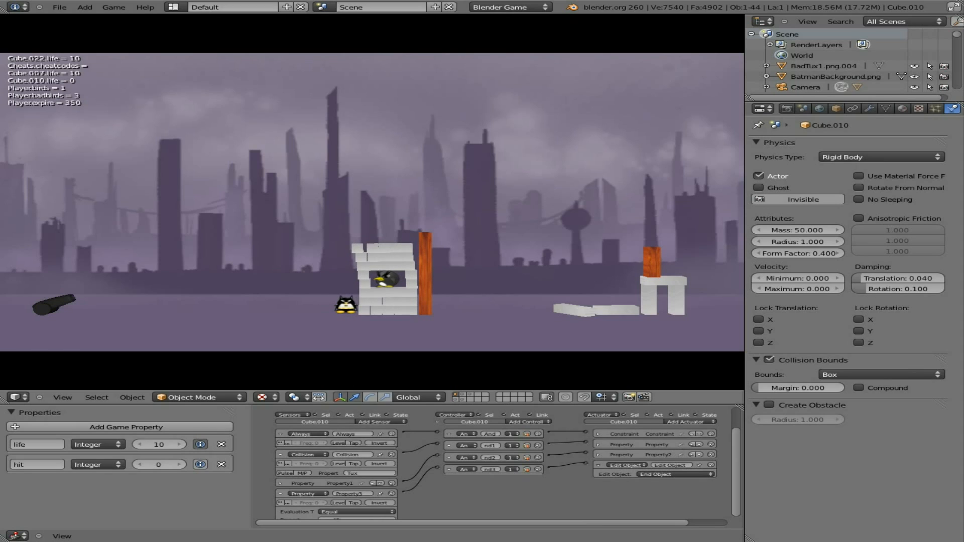
pyautogui.press('Escape')
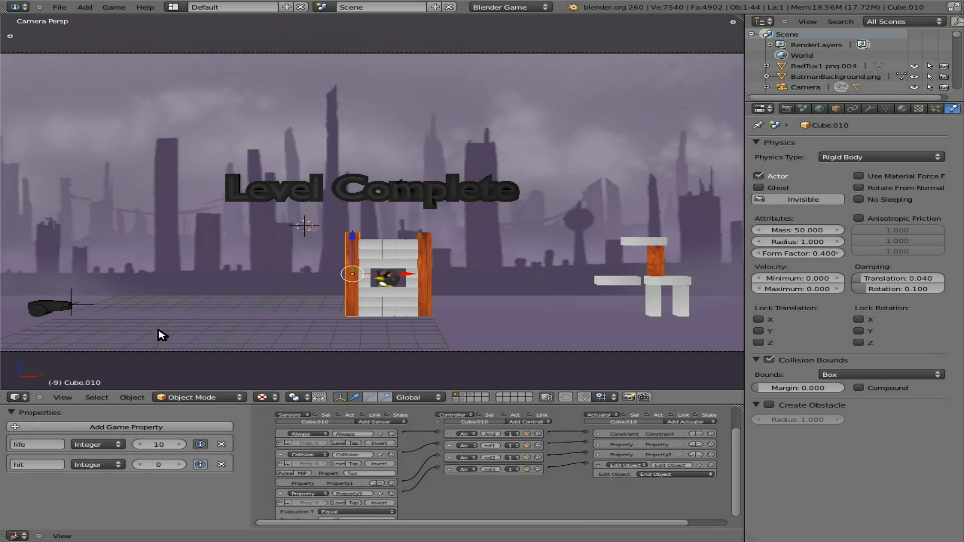
# Step: Show the layer holding the player penguins and set the Batman penguin's physics mass to 50
pyautogui.click(457, 400)
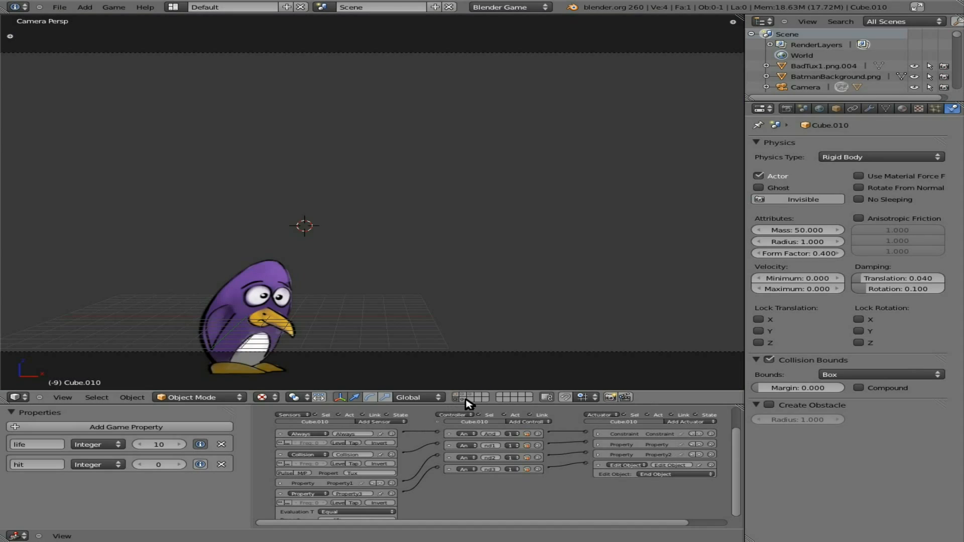
pyautogui.click(466, 400)
pyautogui.click(471, 397)
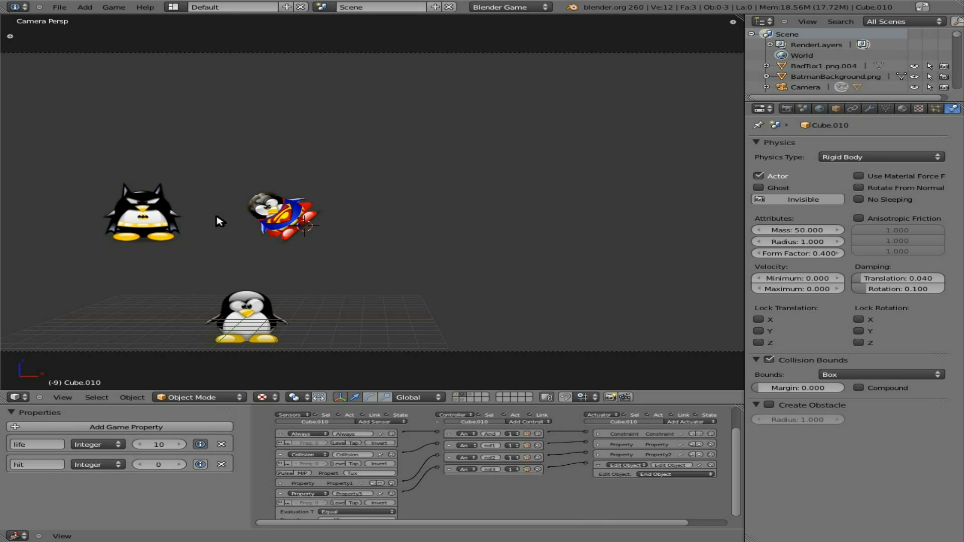
pyautogui.rightClick(163, 219)
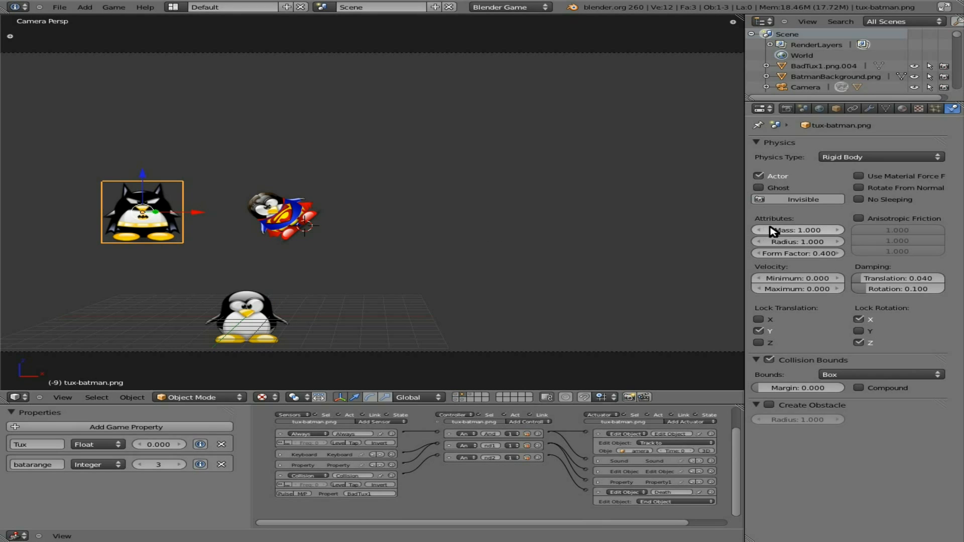
pyautogui.click(806, 231)
pyautogui.write('50')
pyautogui.press('Return')
# Step: Set the physics mass of both the plain Tux penguin and the Superman penguin to 5
pyautogui.rightClick(277, 325)
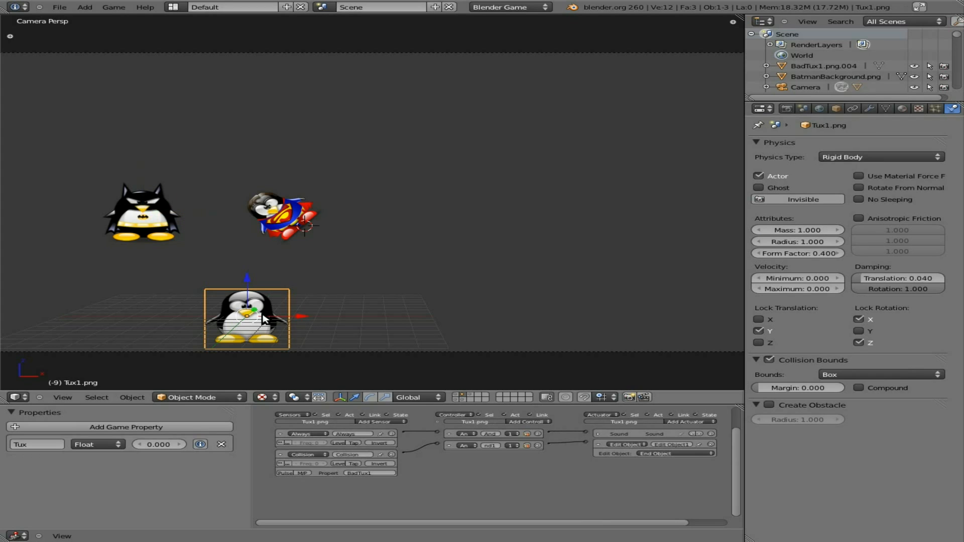
pyautogui.click(806, 231)
pyautogui.write('5')
pyautogui.press('Return')
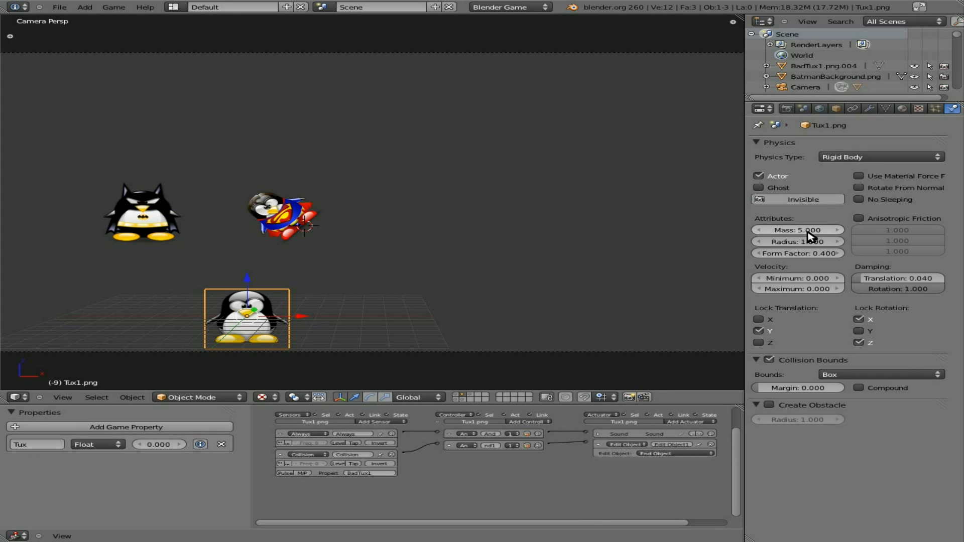
pyautogui.rightClick(287, 214)
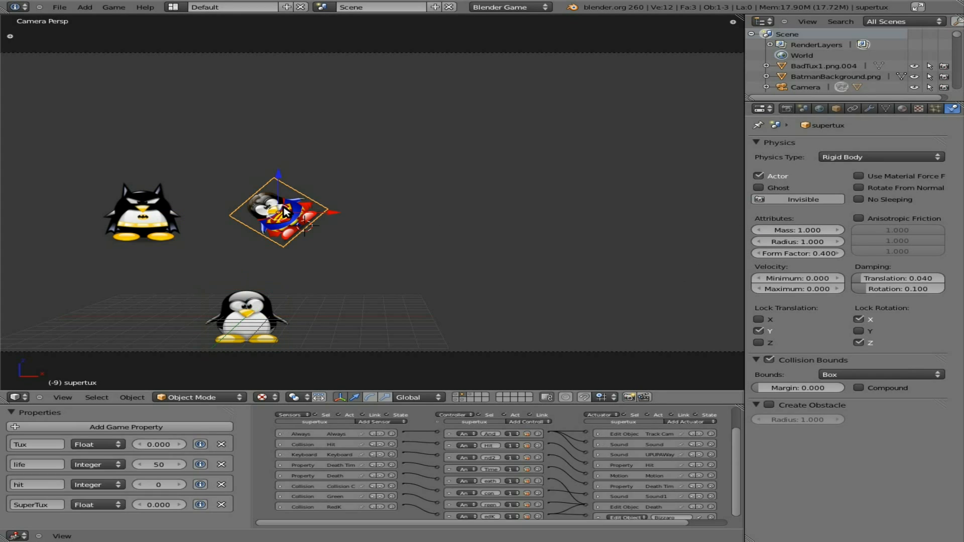
pyautogui.click(813, 231)
pyautogui.press('Return')
# Step: Return to the level's layer, play the game firing the heavier penguins at the pillared tower, and stop it
pyautogui.click(457, 395)
pyautogui.press('p')
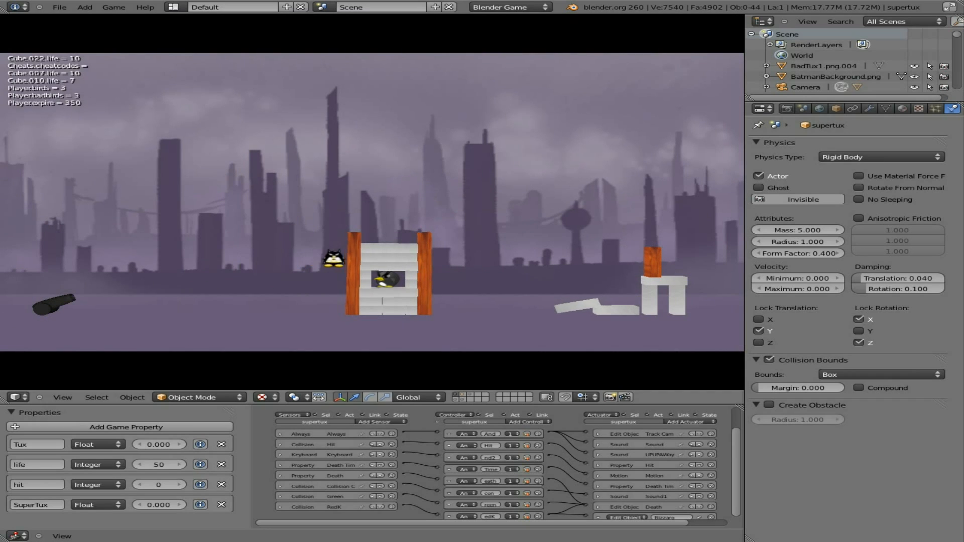
pyautogui.press('space')
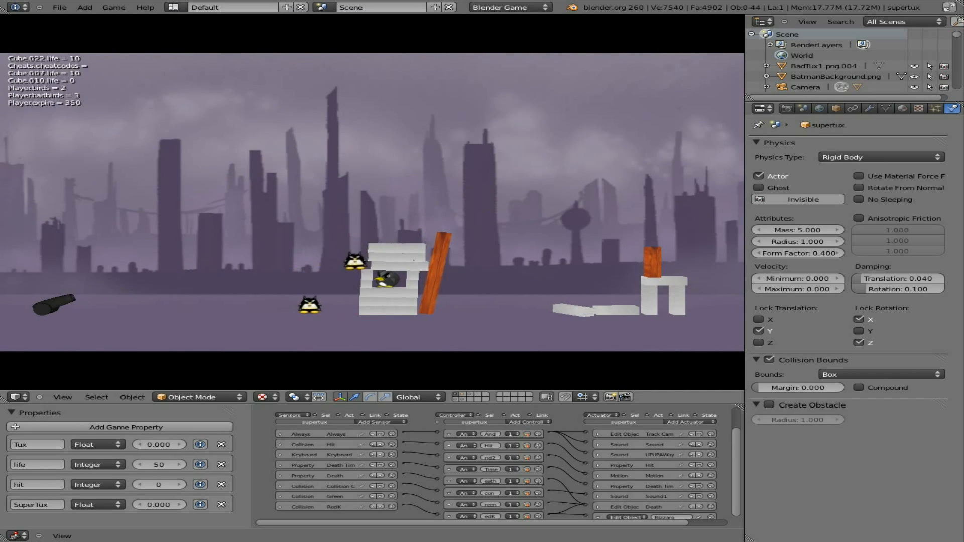
pyautogui.press('space')
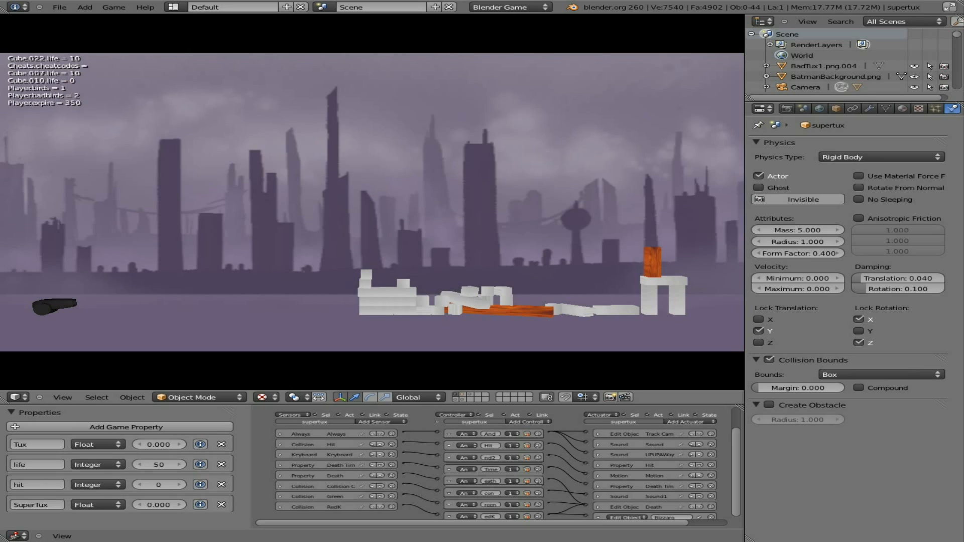
pyautogui.press('Escape')
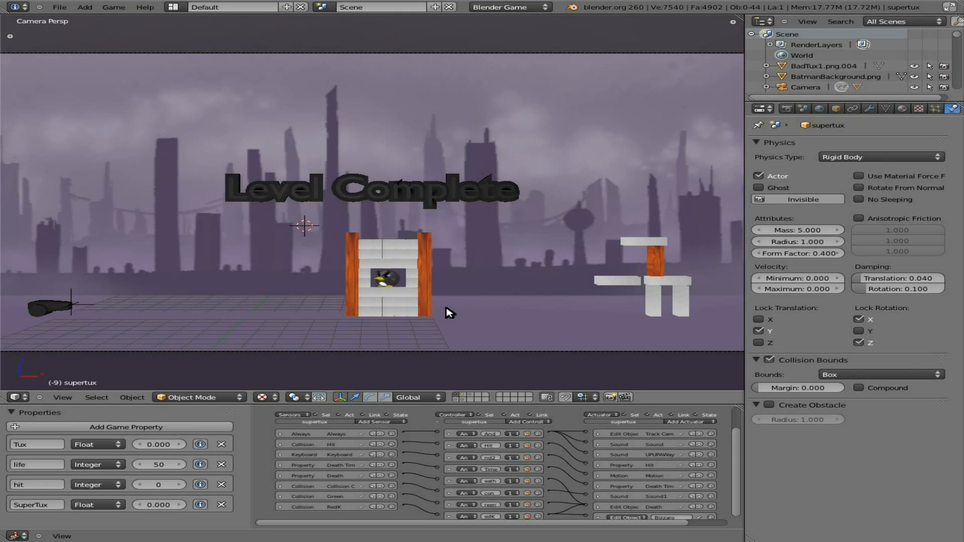